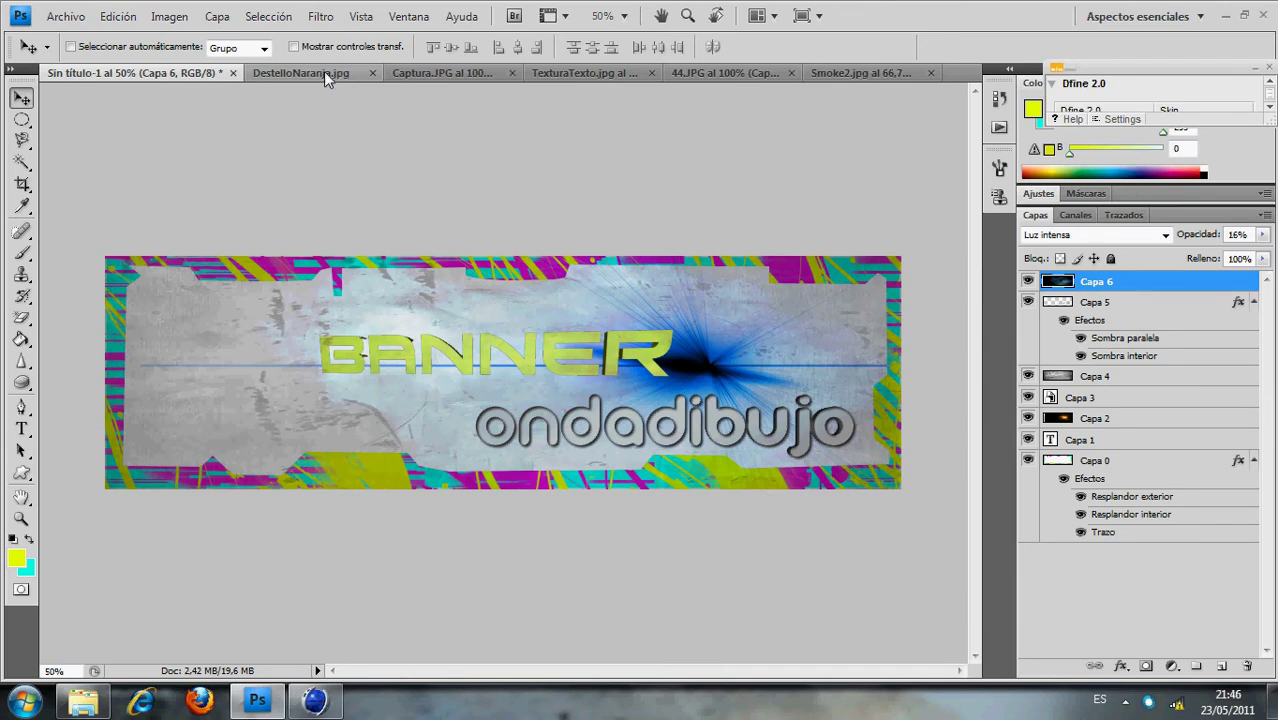
- Look through the open source images, then return to the finished banner
left_click(325, 73)
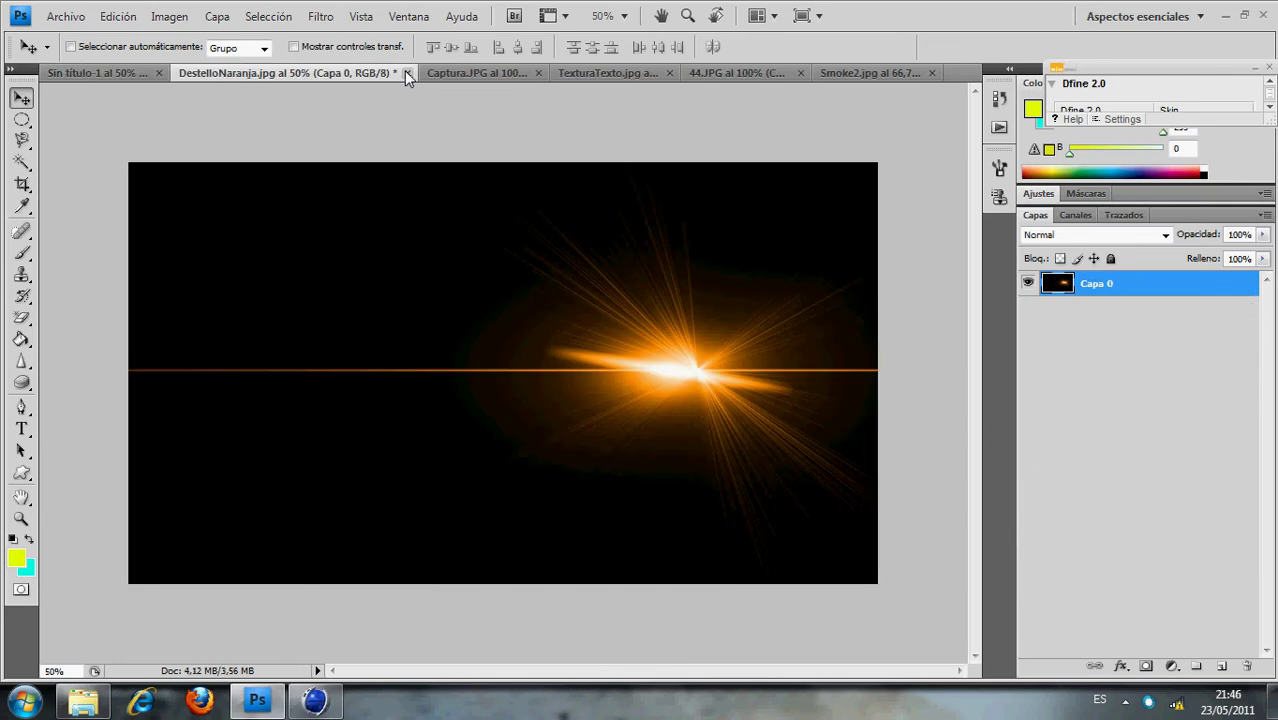
left_click(460, 73)
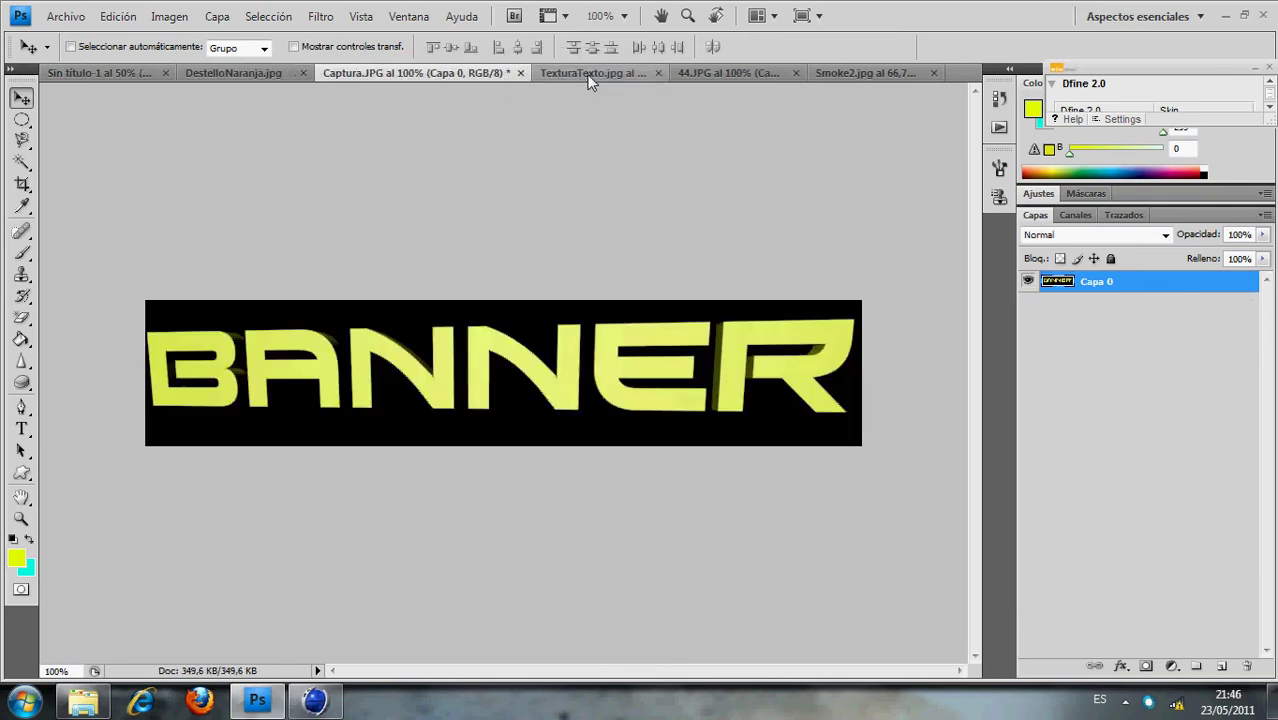
left_click(600, 73)
left_click(731, 73)
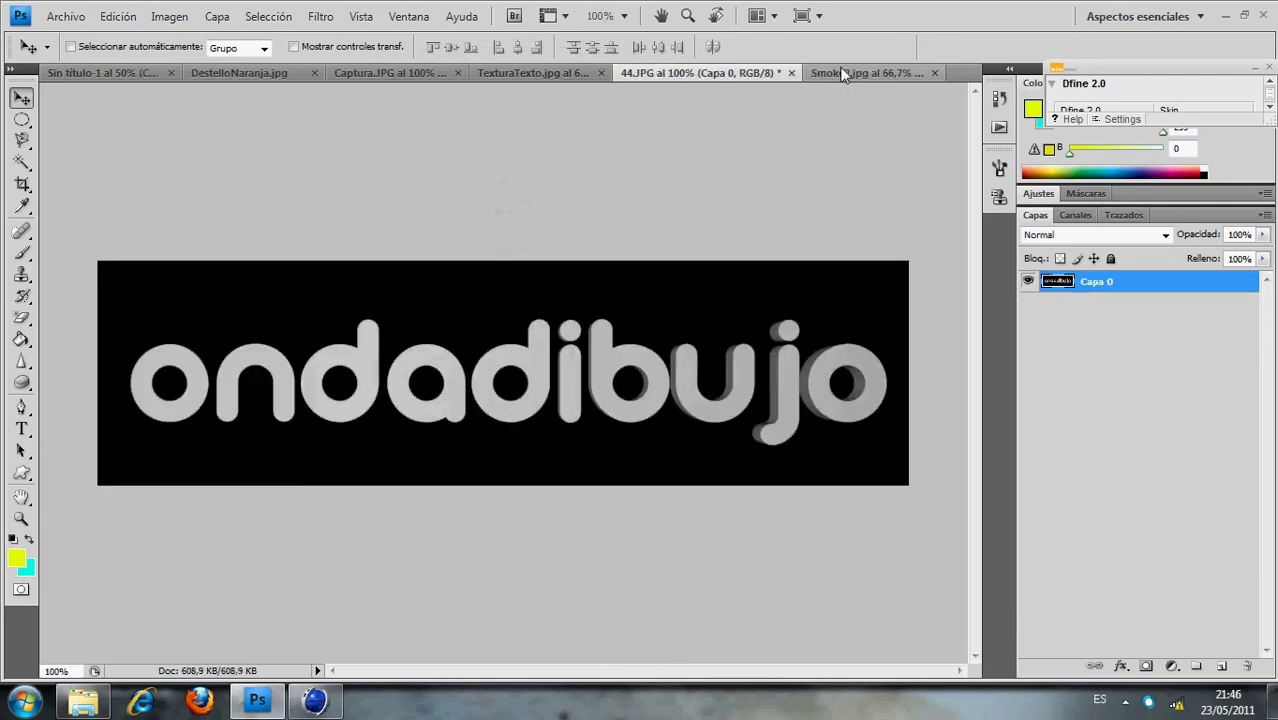
left_click(842, 73)
left_click(109, 76)
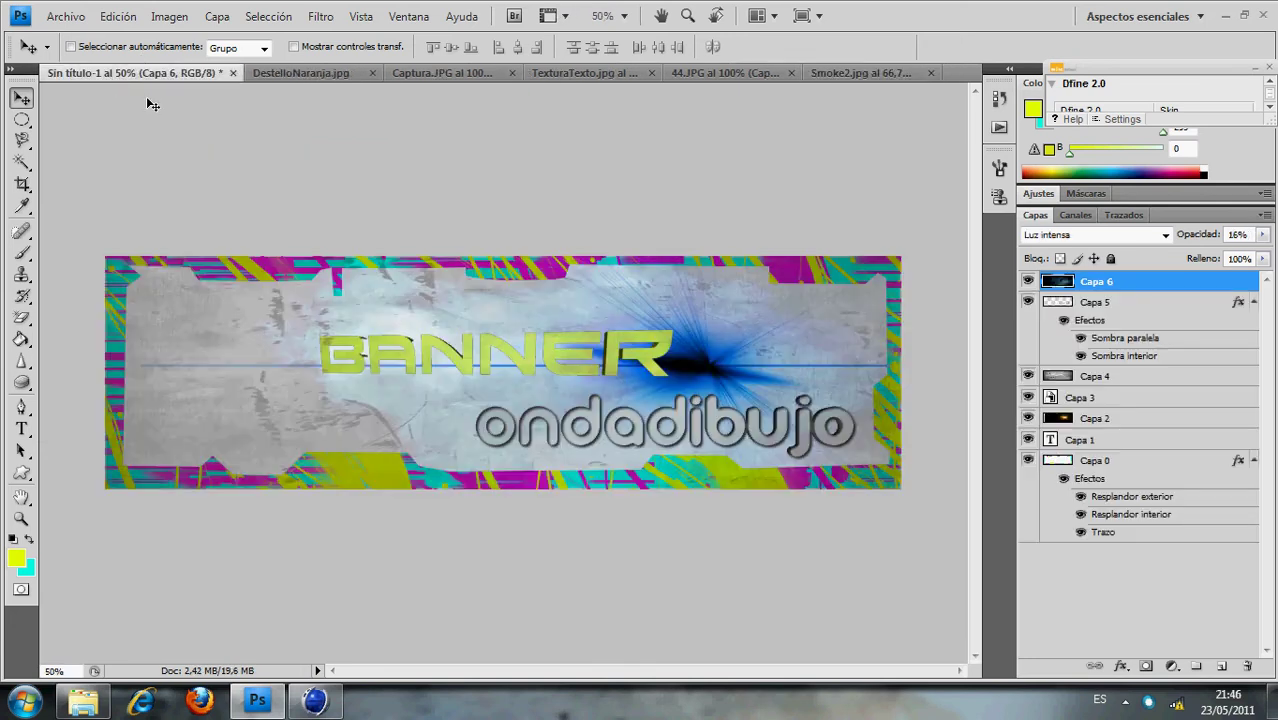
- Create a new document 1900 pixels wide and 400 pixels high
left_click(78, 18)
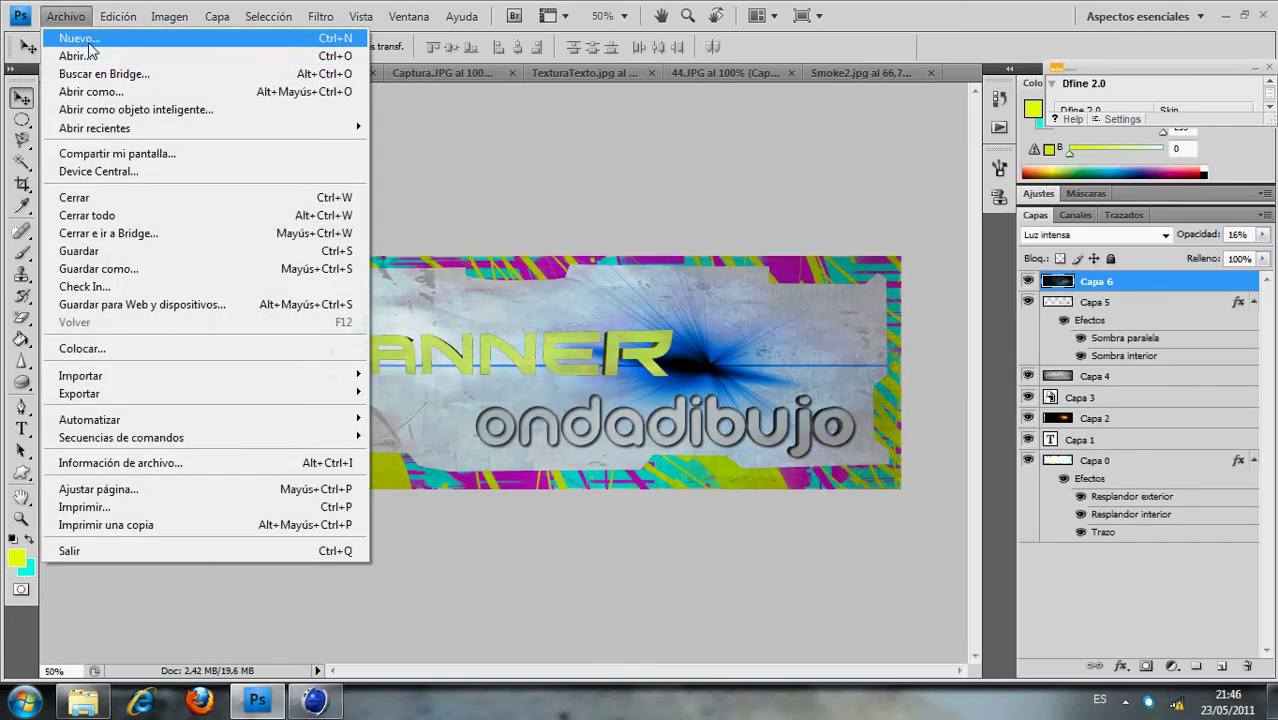
left_click(78, 38)
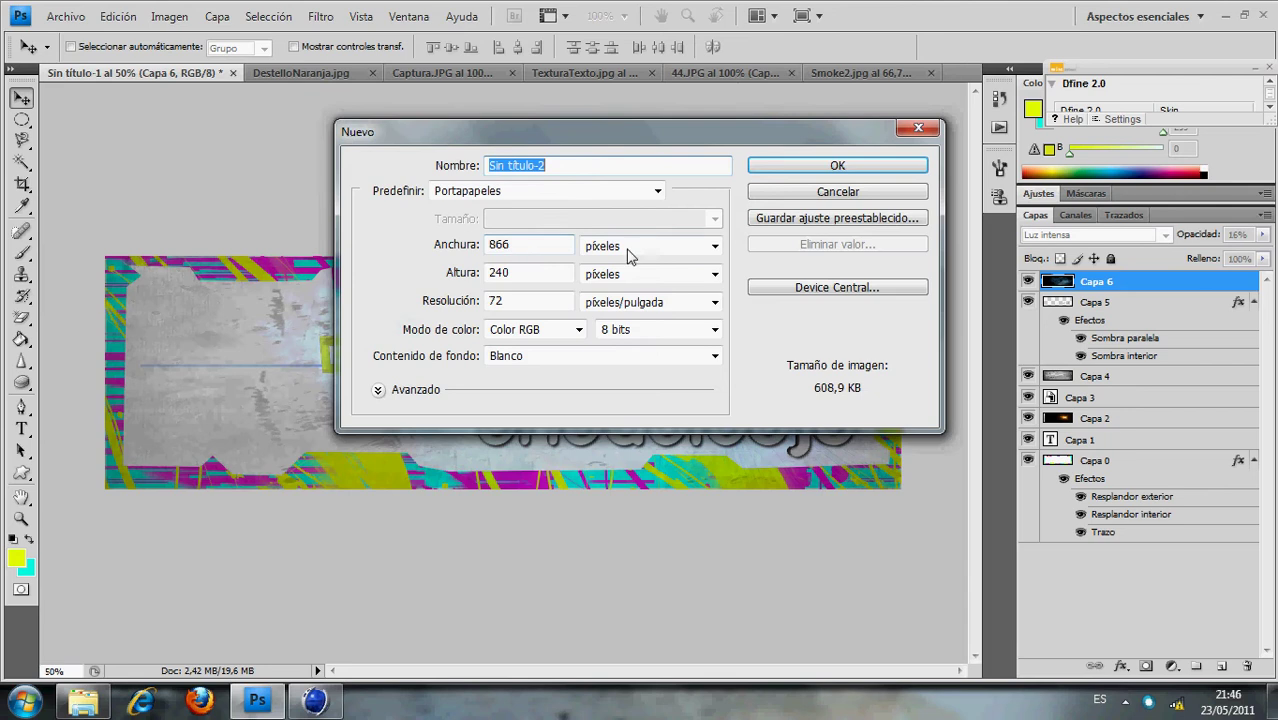
double_click(505, 245)
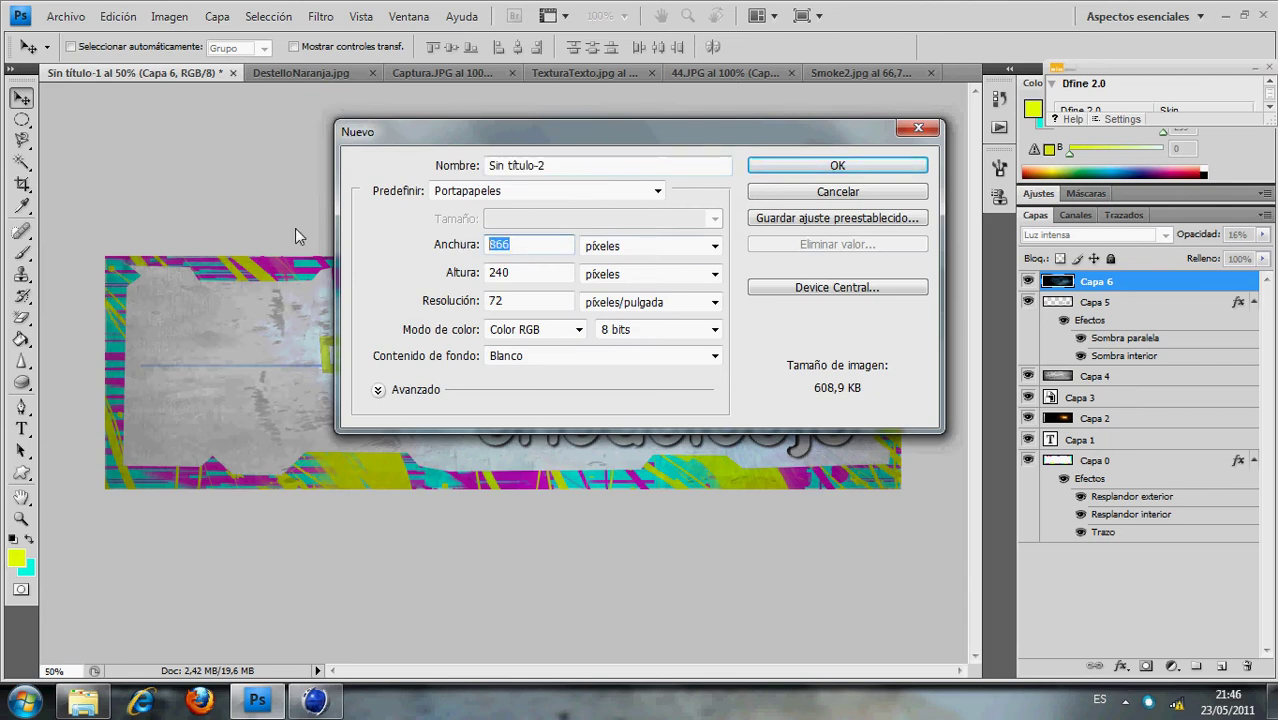
type("1")
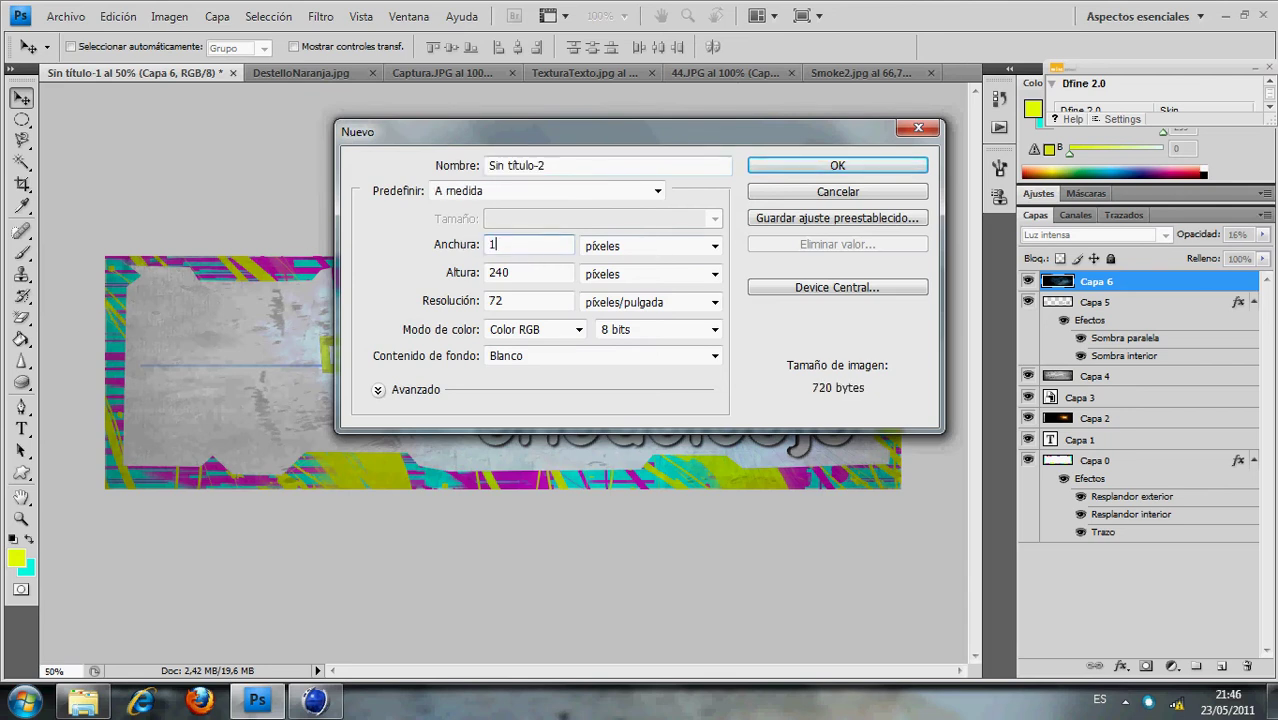
type("900")
key("Tab")
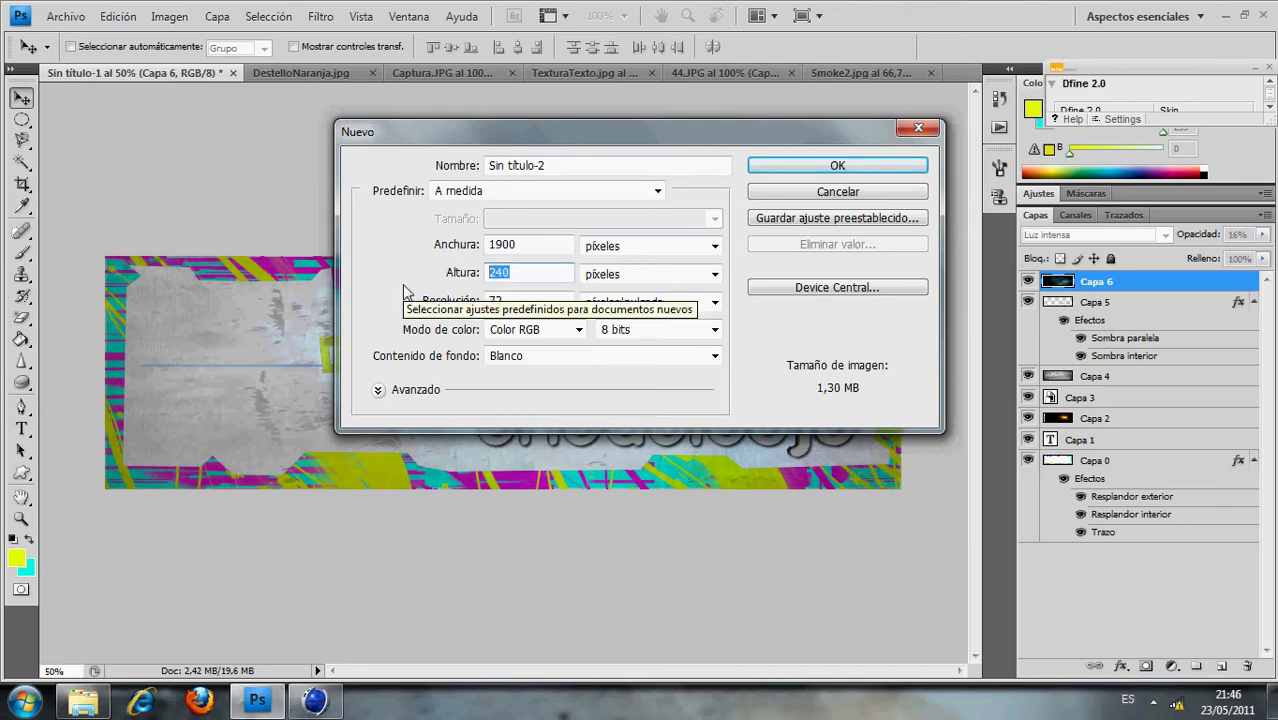
type("5")
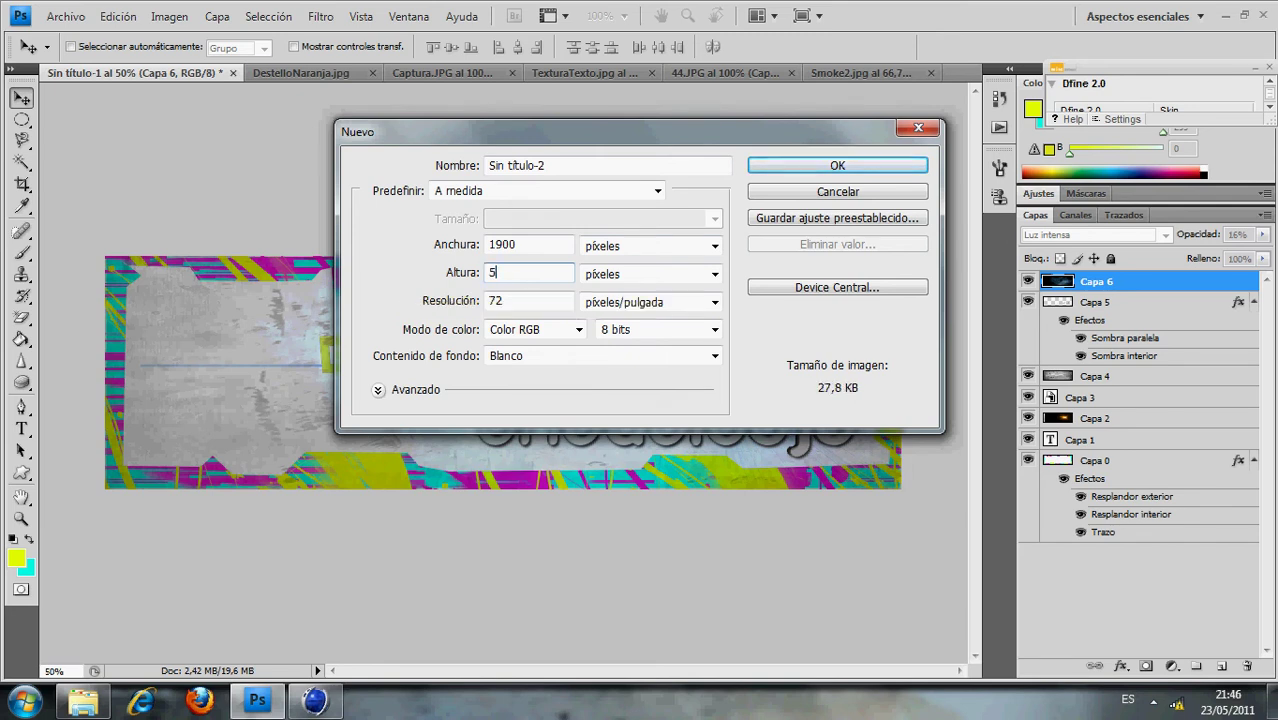
key("BackSpace")
type("4")
type("00")
key("Return")
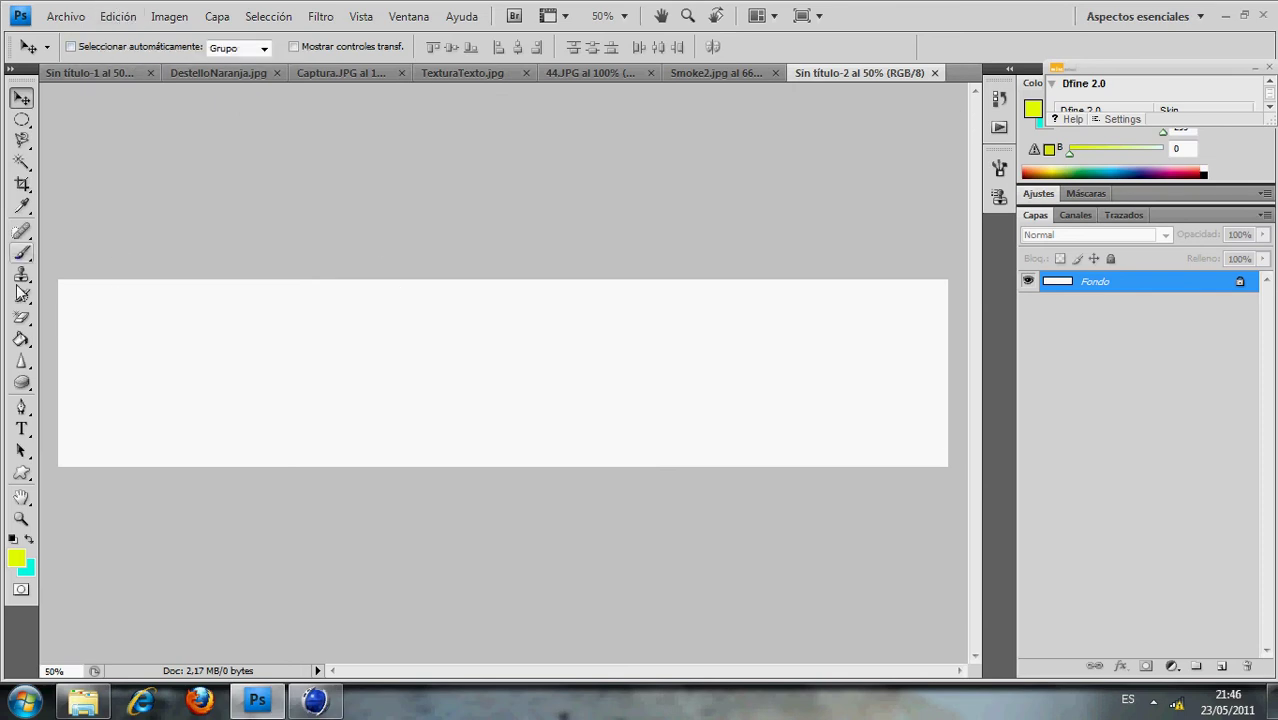
- With the Pen tool, trace the stepped top edge from top-left to the bevelled top-right corner
left_click(22, 407)
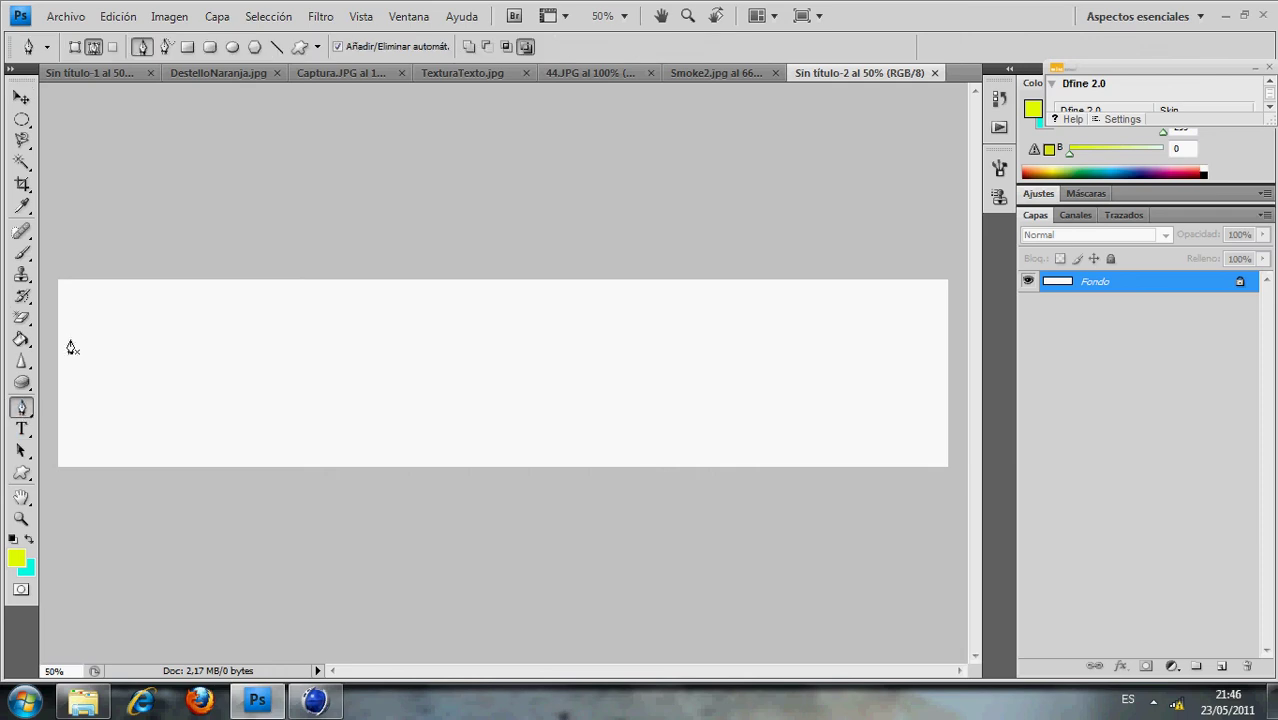
left_click(75, 298)
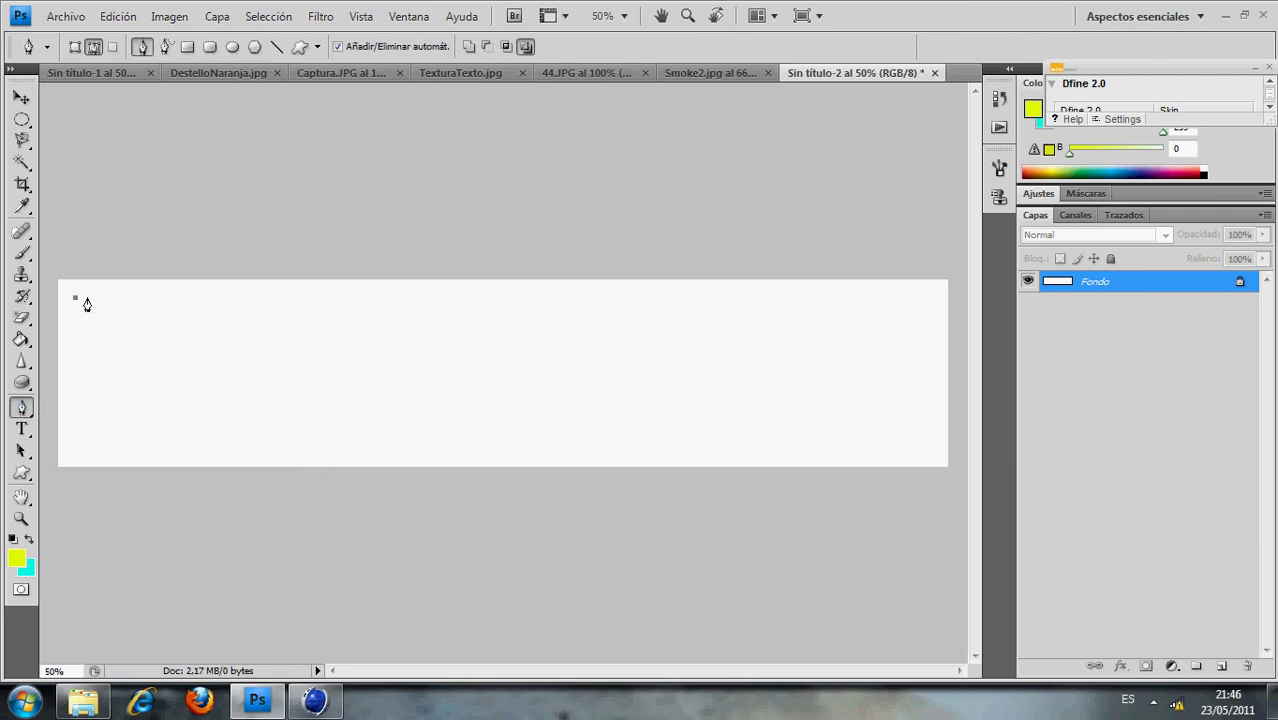
left_click(285, 300)
left_click(297, 315)
left_click(391, 315)
left_click(407, 290)
left_click(561, 293)
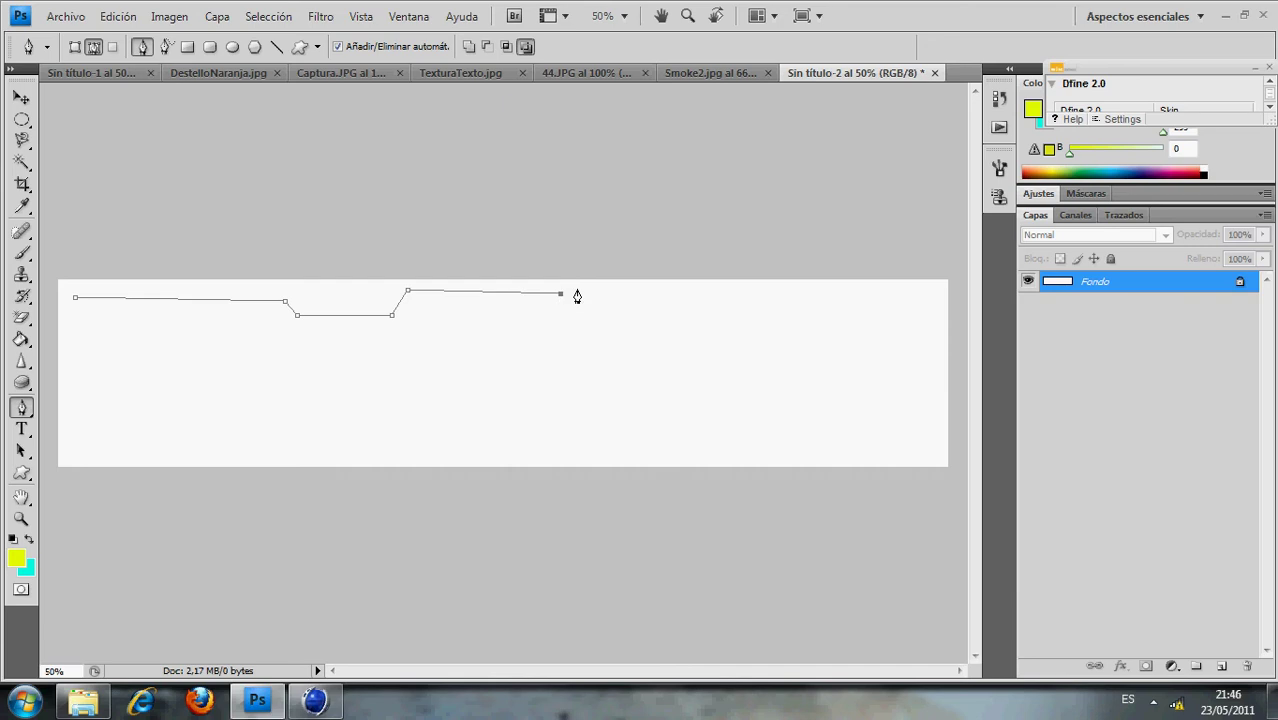
left_click(649, 294)
left_click(657, 306)
left_click(685, 306)
left_click(692, 284)
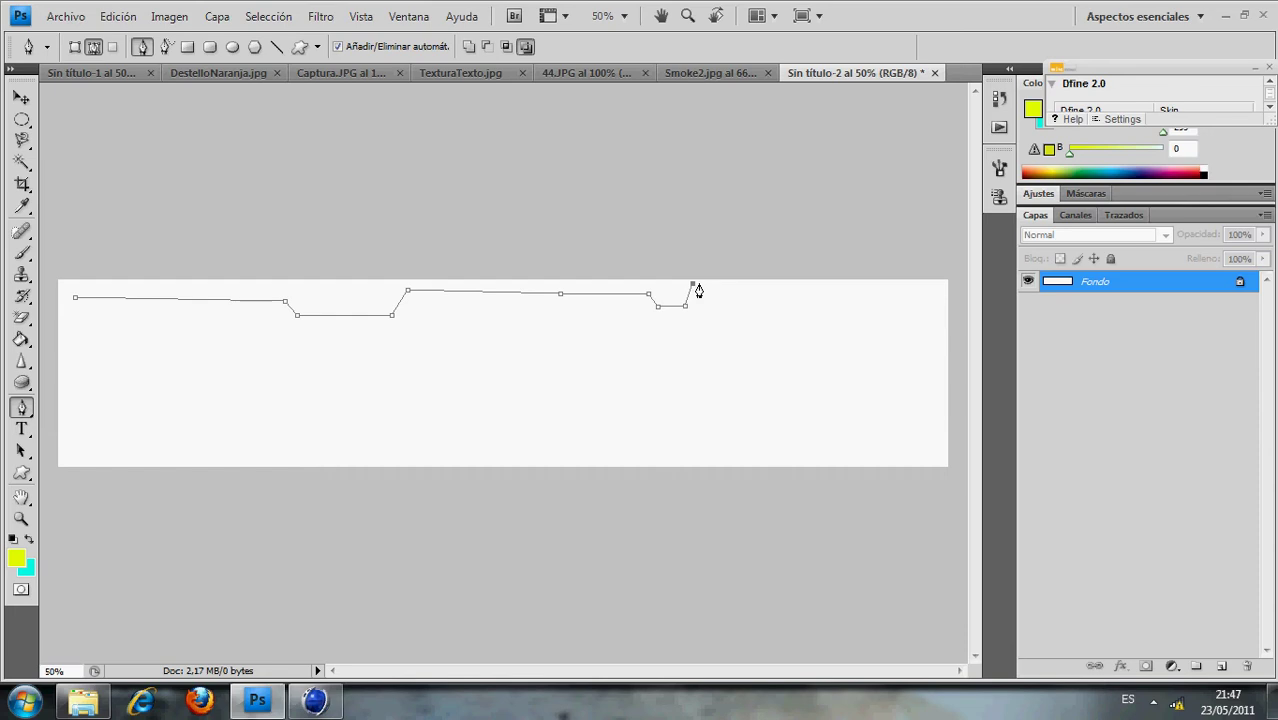
left_click(862, 285)
left_click(929, 286)
left_click(941, 293)
left_click(941, 305)
- Trace the right edge and stepped bottom edge, closing the path at the starting point
left_click(933, 376)
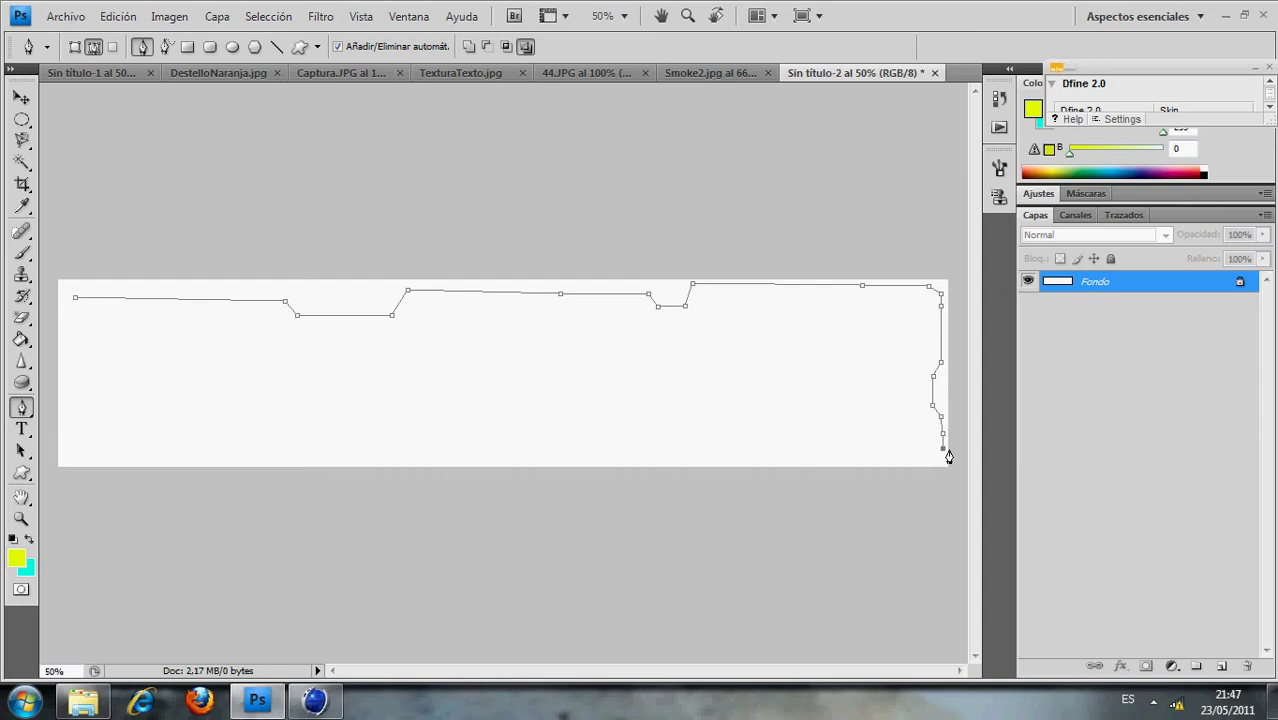
left_click(943, 448)
left_click(709, 452)
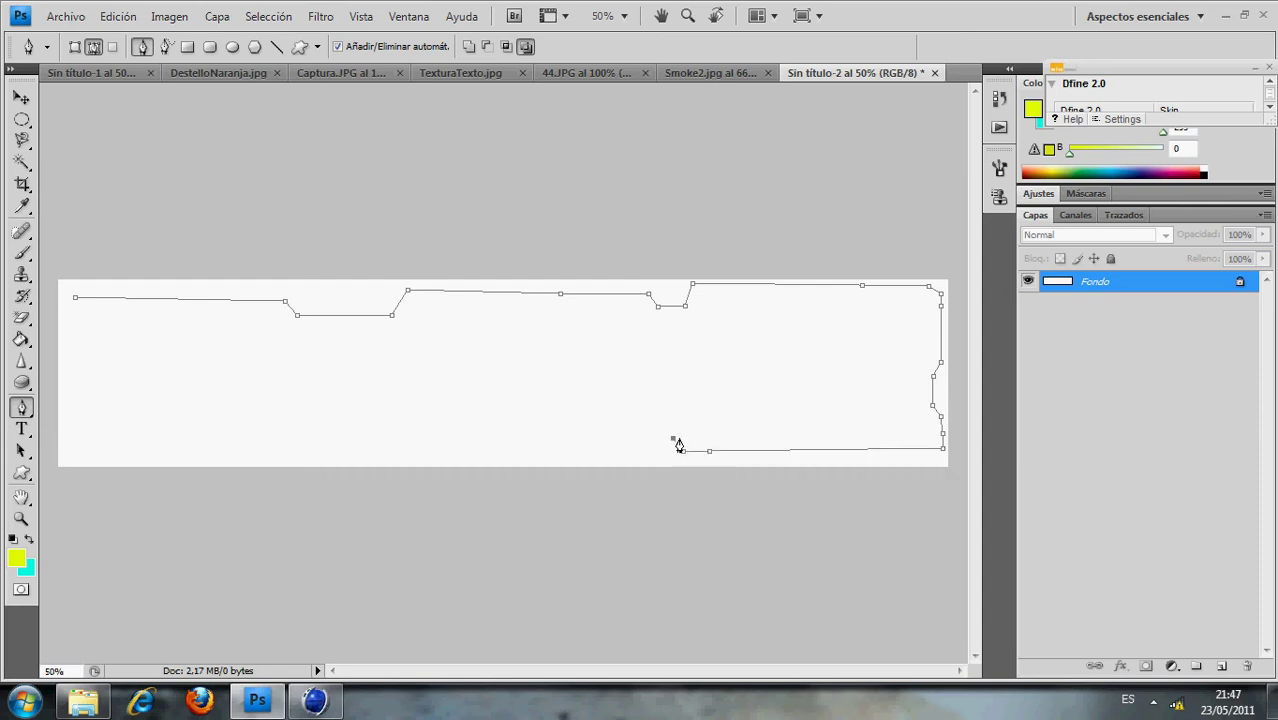
left_click(673, 438)
left_click(595, 438)
left_click(587, 447)
left_click(499, 436)
left_click(318, 435)
left_click(300, 449)
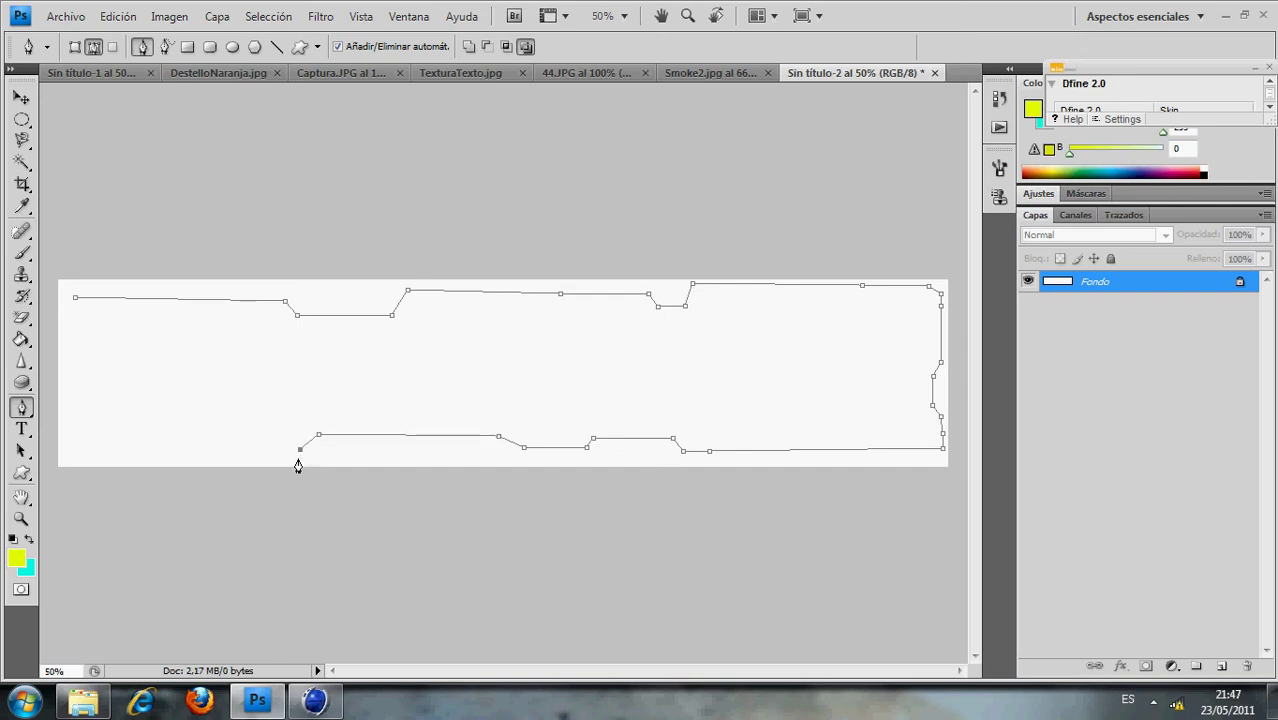
left_click(289, 458)
left_click(195, 458)
left_click(167, 442)
left_click(76, 457)
left_click(75, 297)
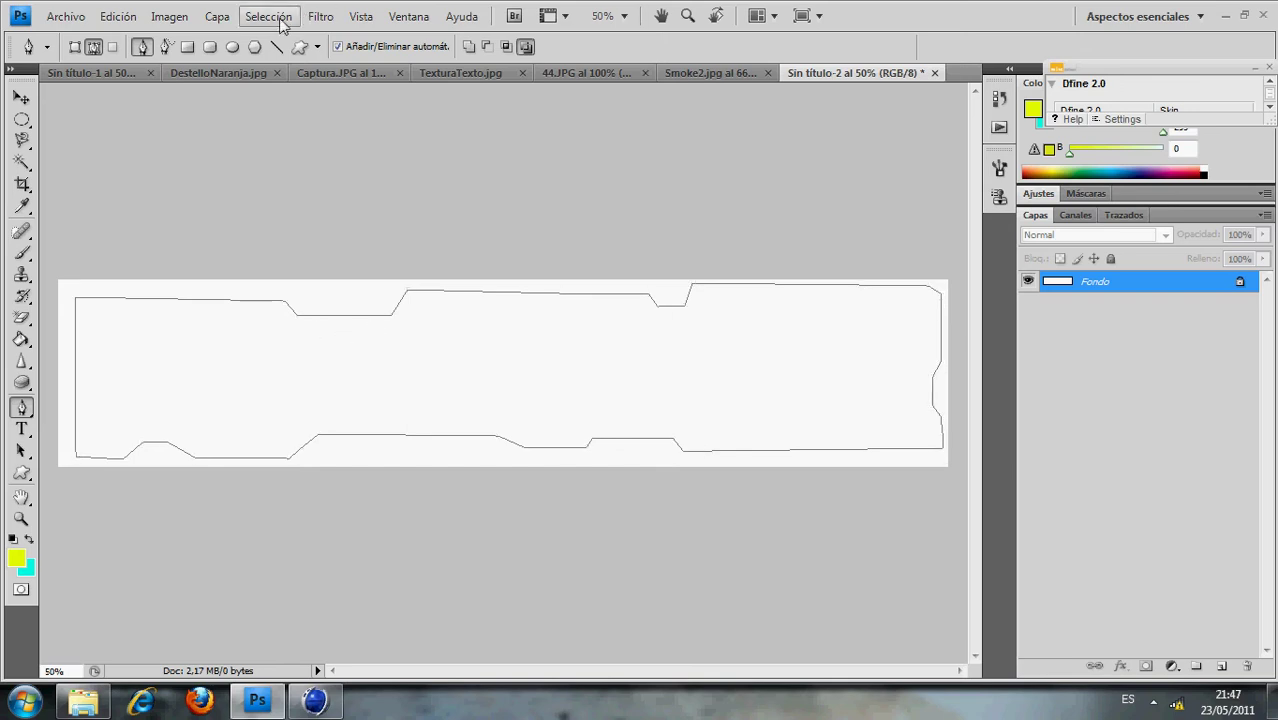
- Turn the path into a selection, invert it, and fill the outer border with cyan
right_click(317, 368)
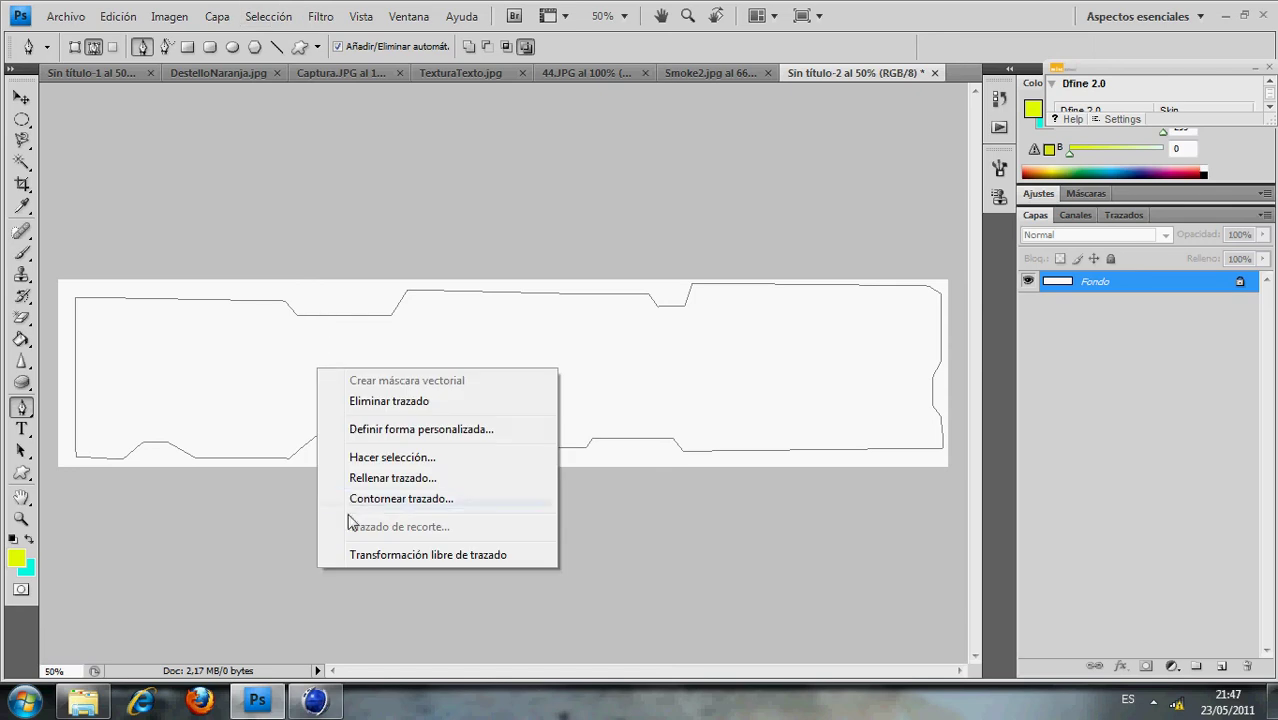
left_click(360, 457)
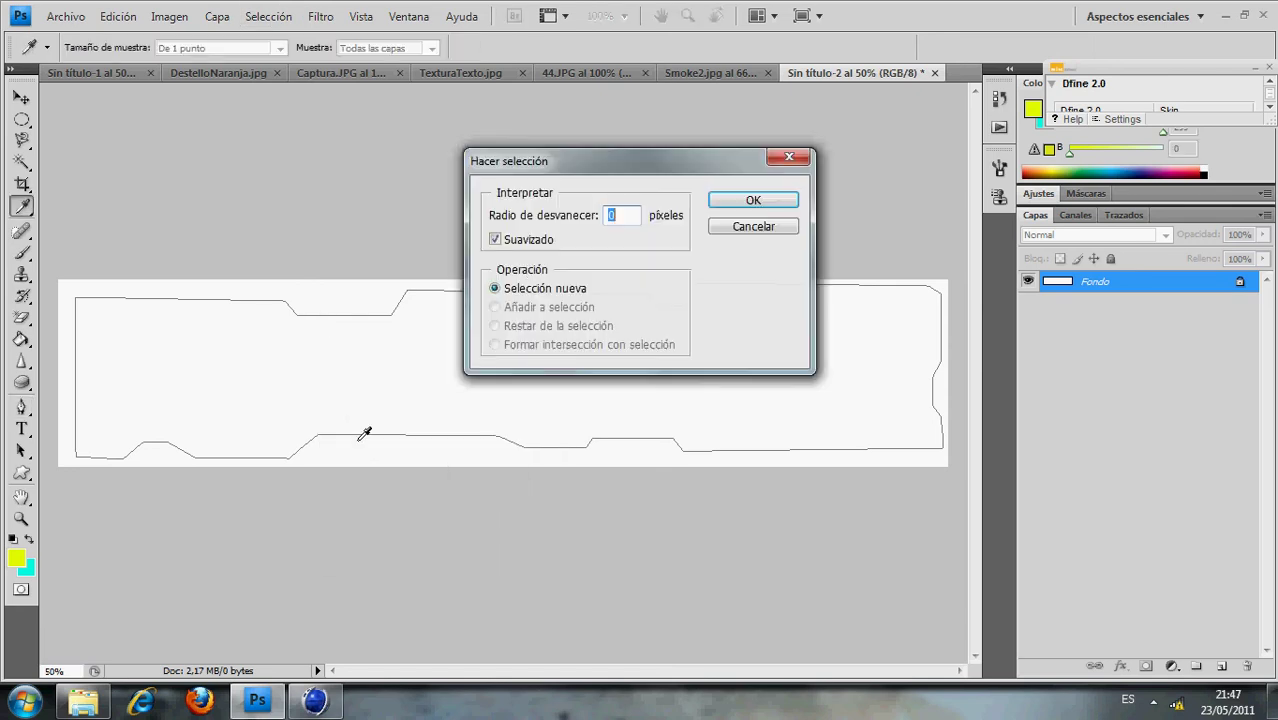
left_click(754, 201)
left_click(252, 18)
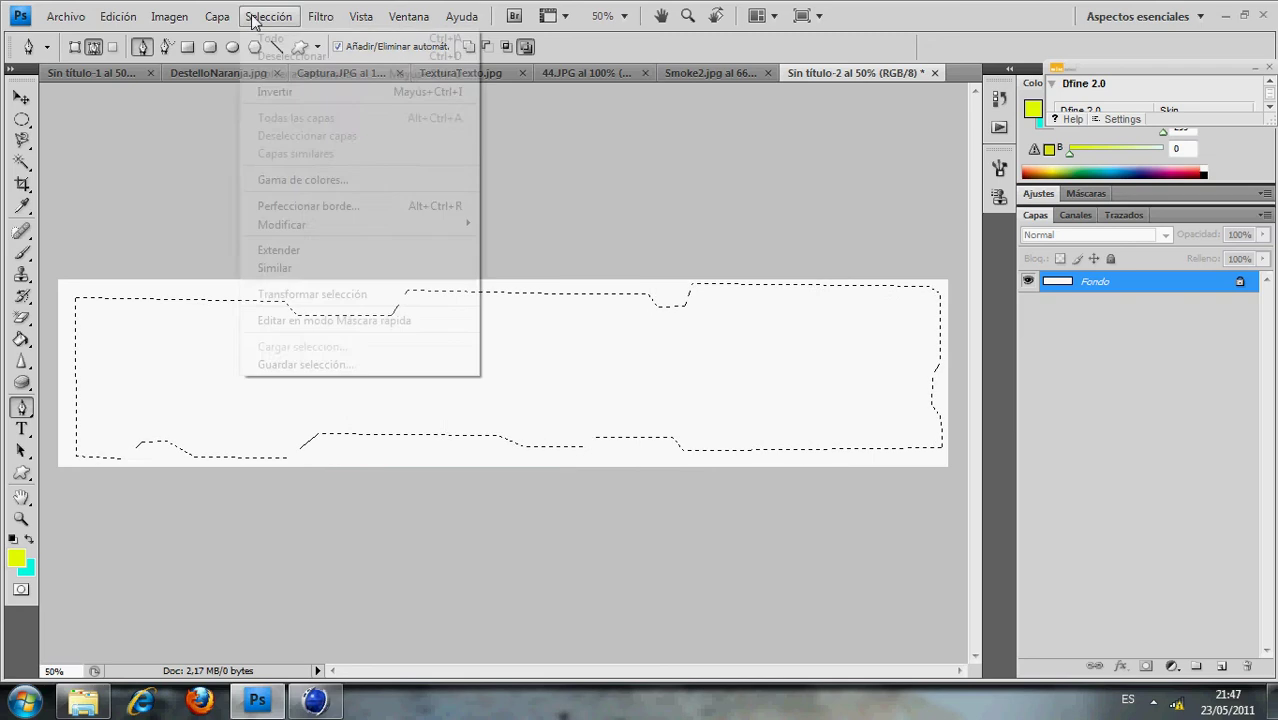
left_click(260, 92)
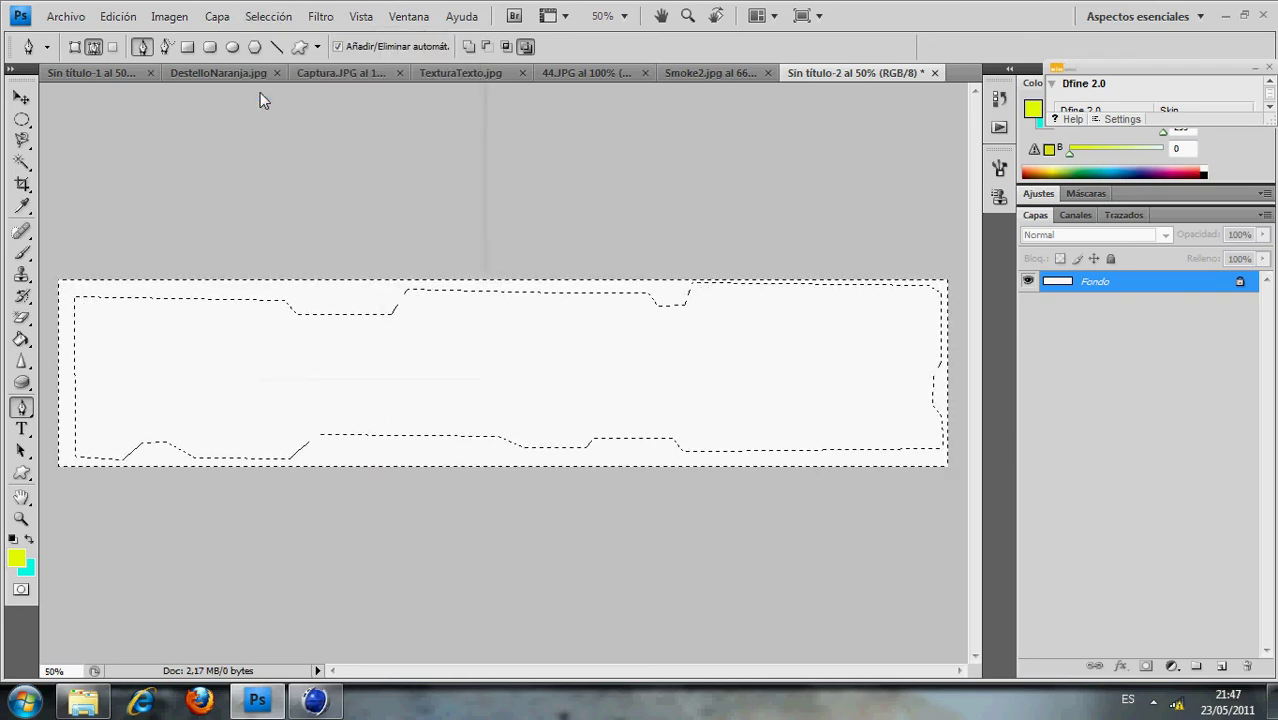
key("ctrl+BackSpace")
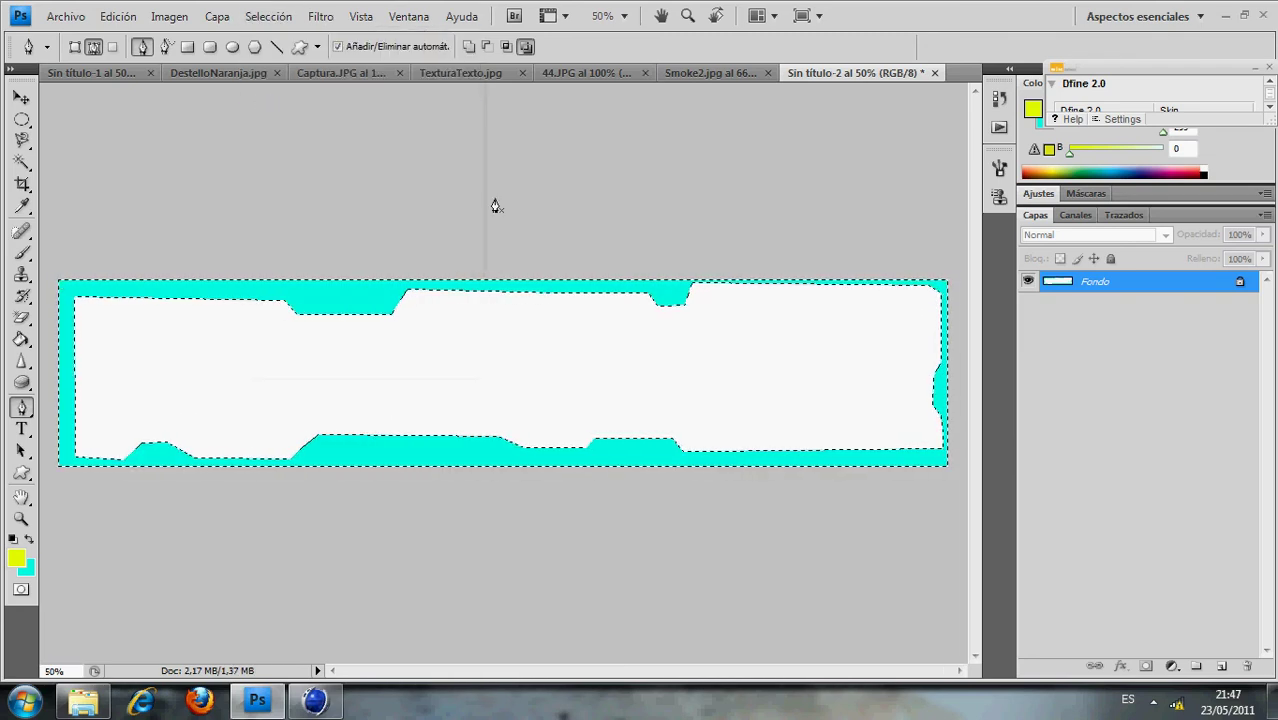
- Convert the Fondo background into a layer and duplicate it with Ctrl+J
double_click(1181, 289)
key("Return")
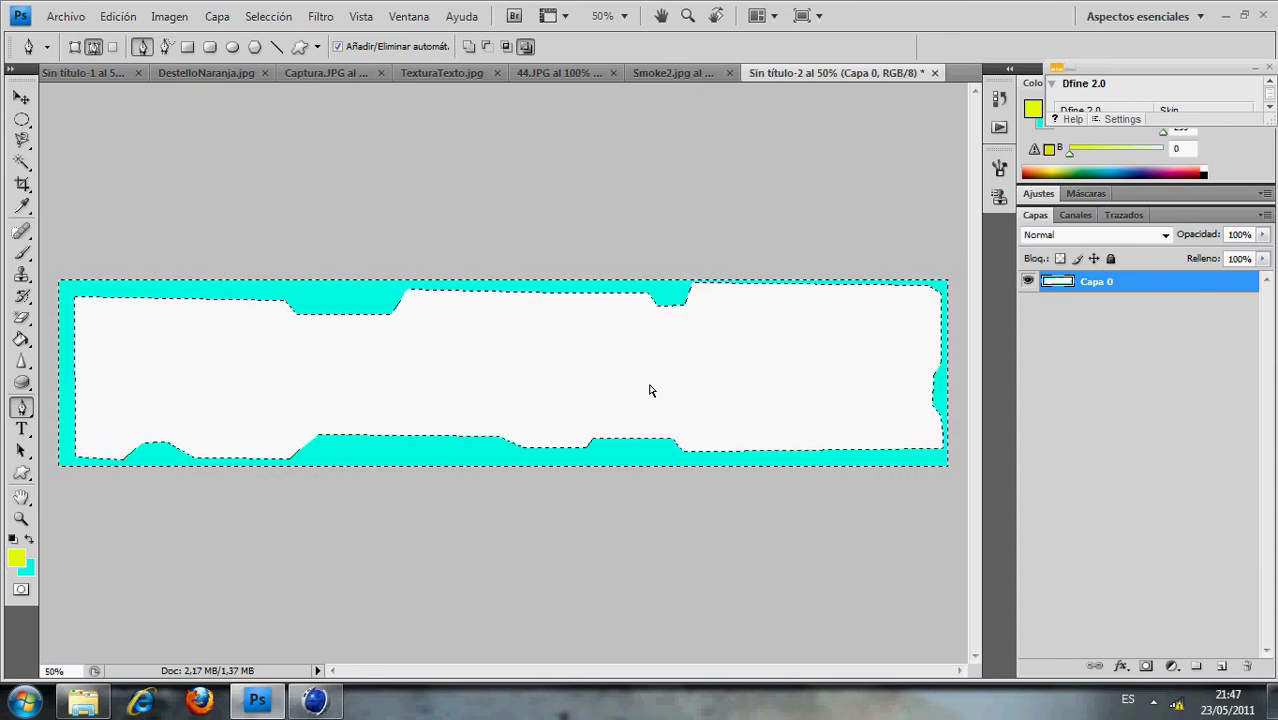
key("ctrl+j")
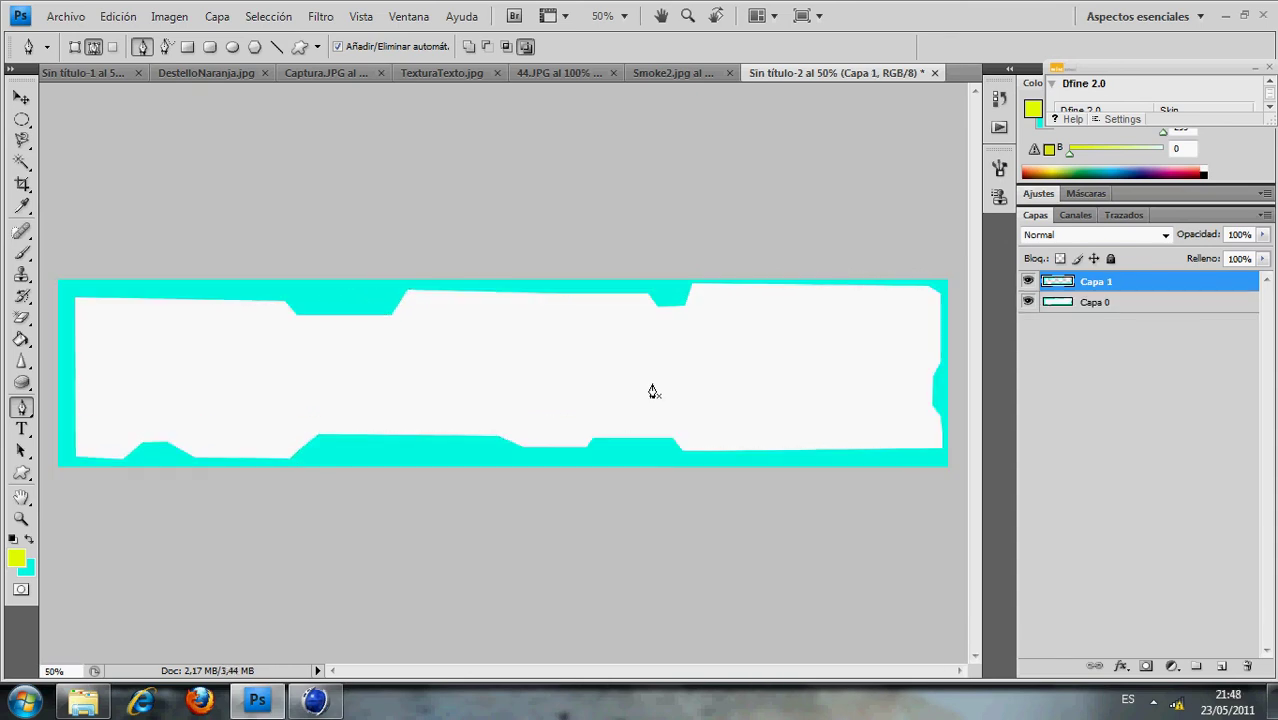
- Give Capa 1 drop shadow, inner shadow, outer glow, inner glow and bevel and emboss
double_click(1100, 284)
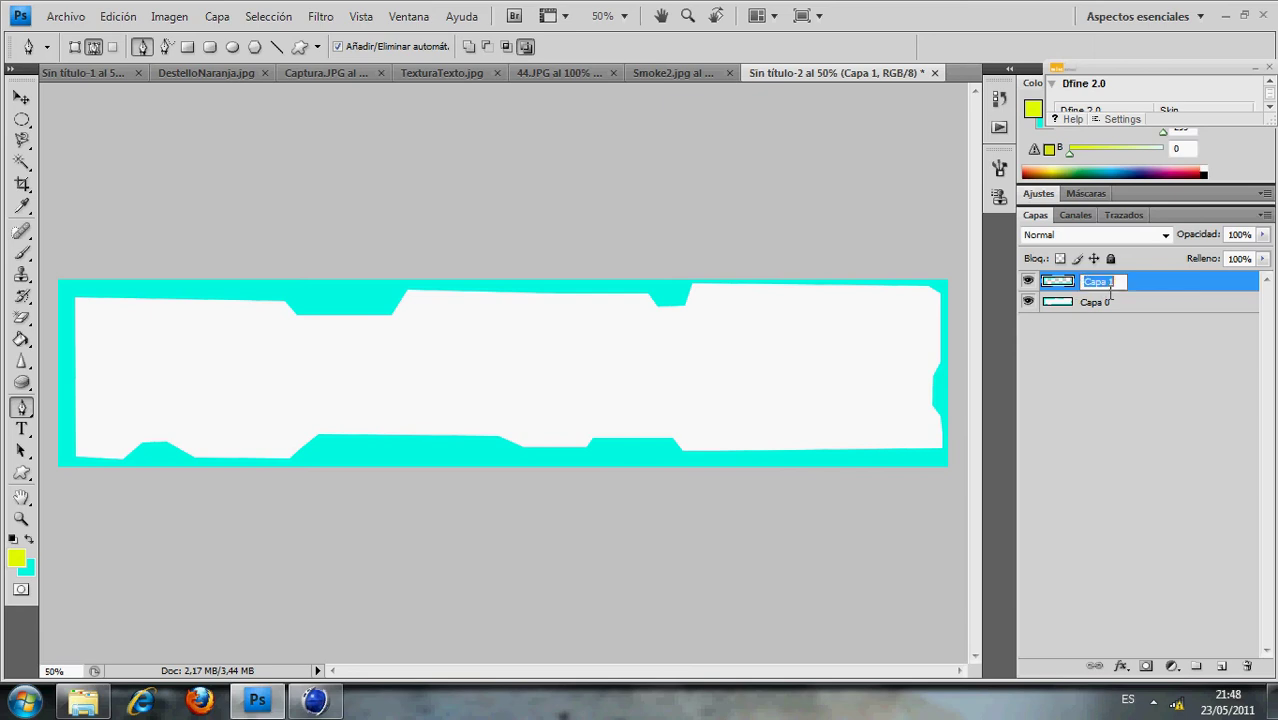
double_click(1193, 285)
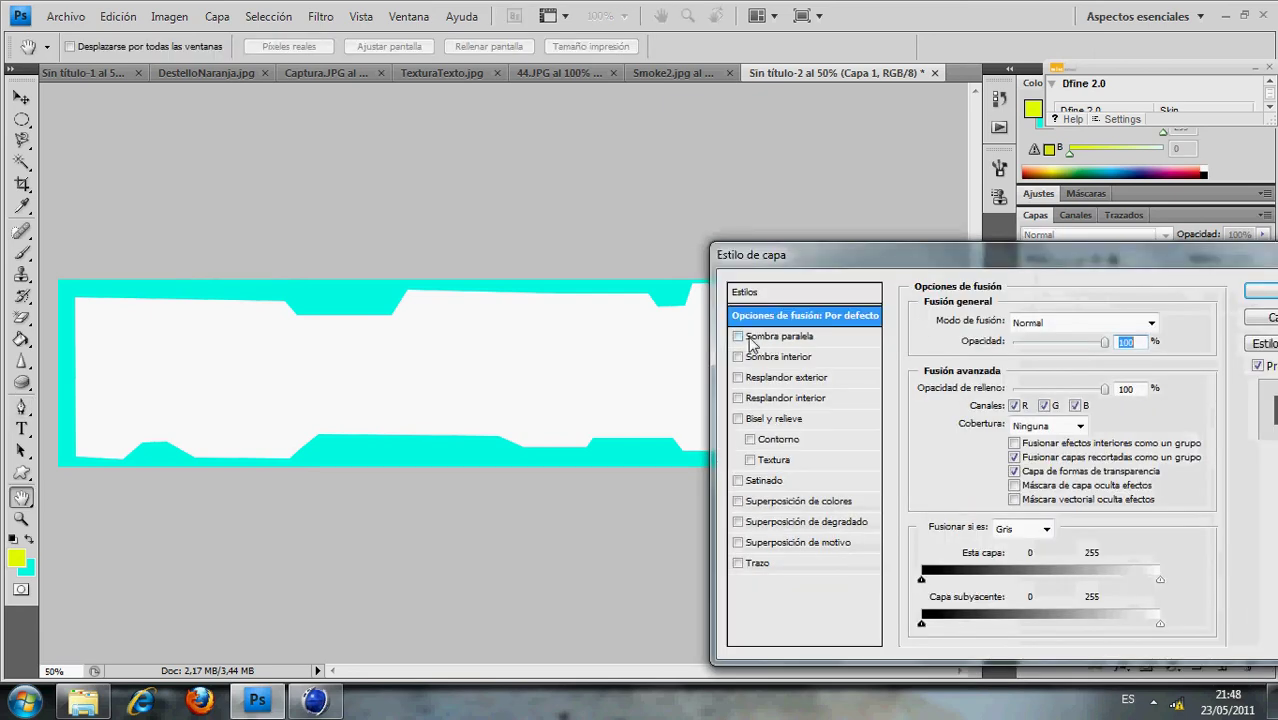
left_click(740, 337)
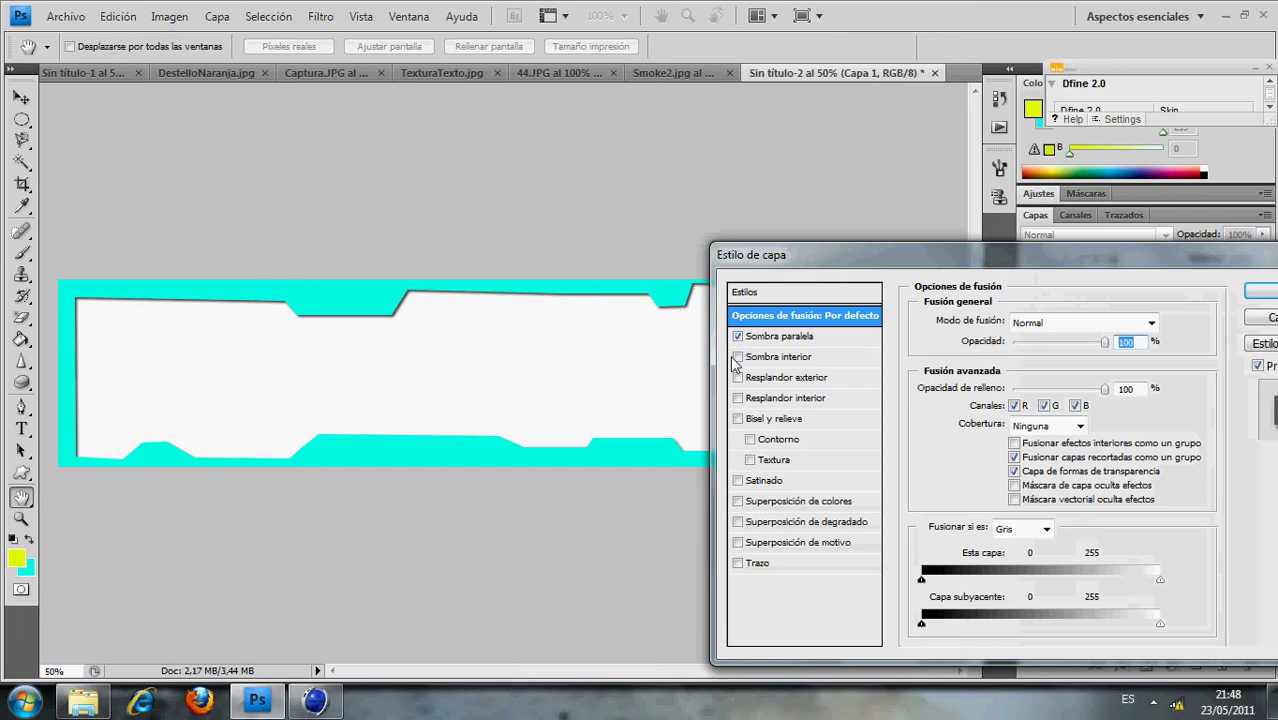
left_click(739, 357)
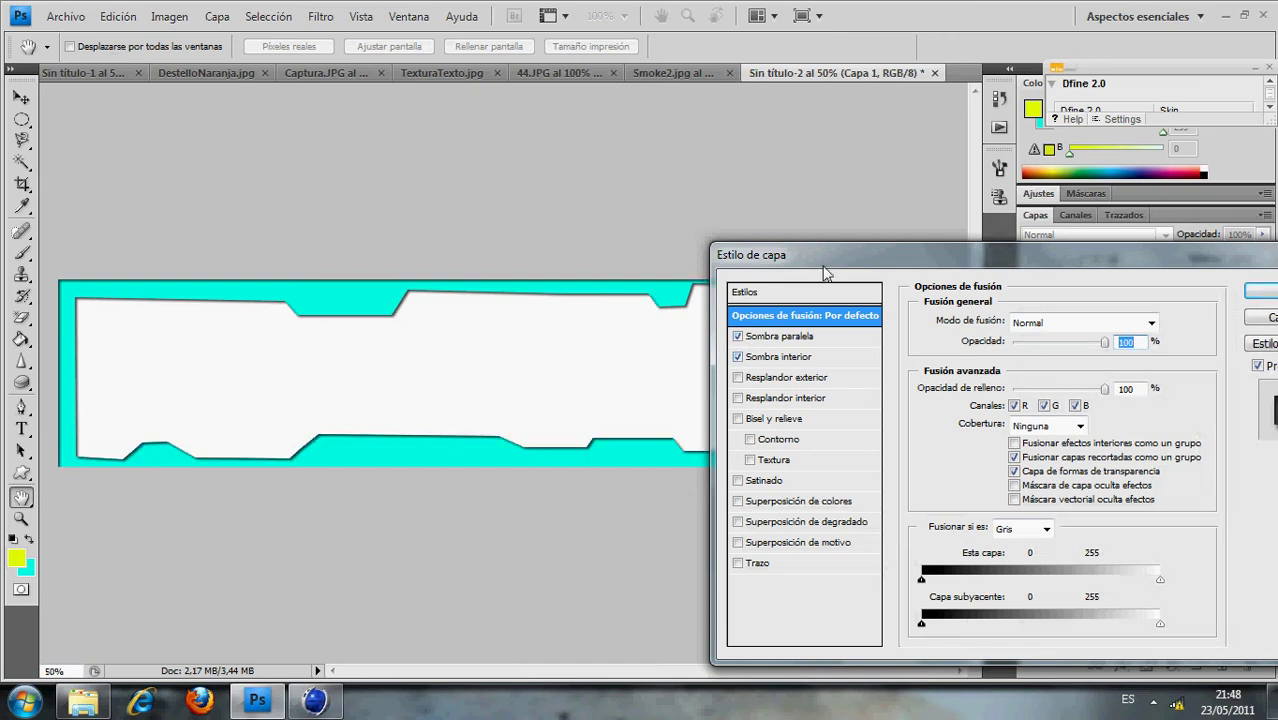
left_click(739, 378)
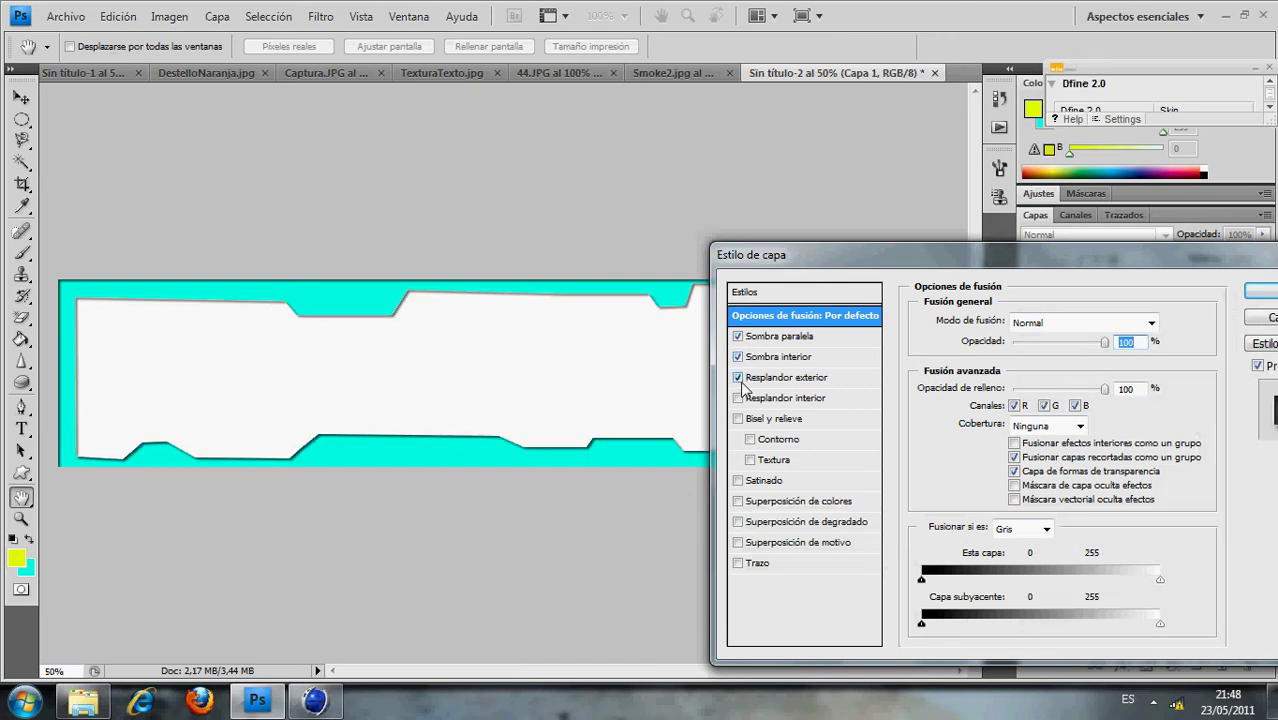
left_click(739, 399)
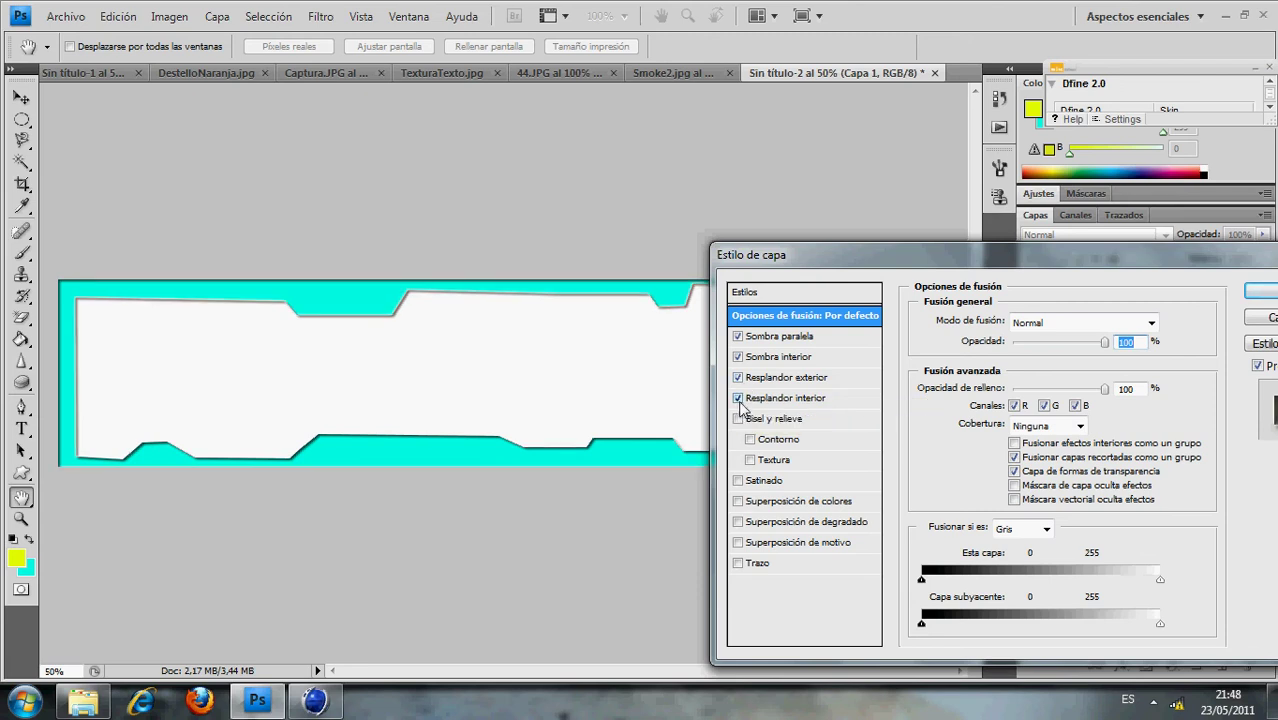
left_click(750, 419)
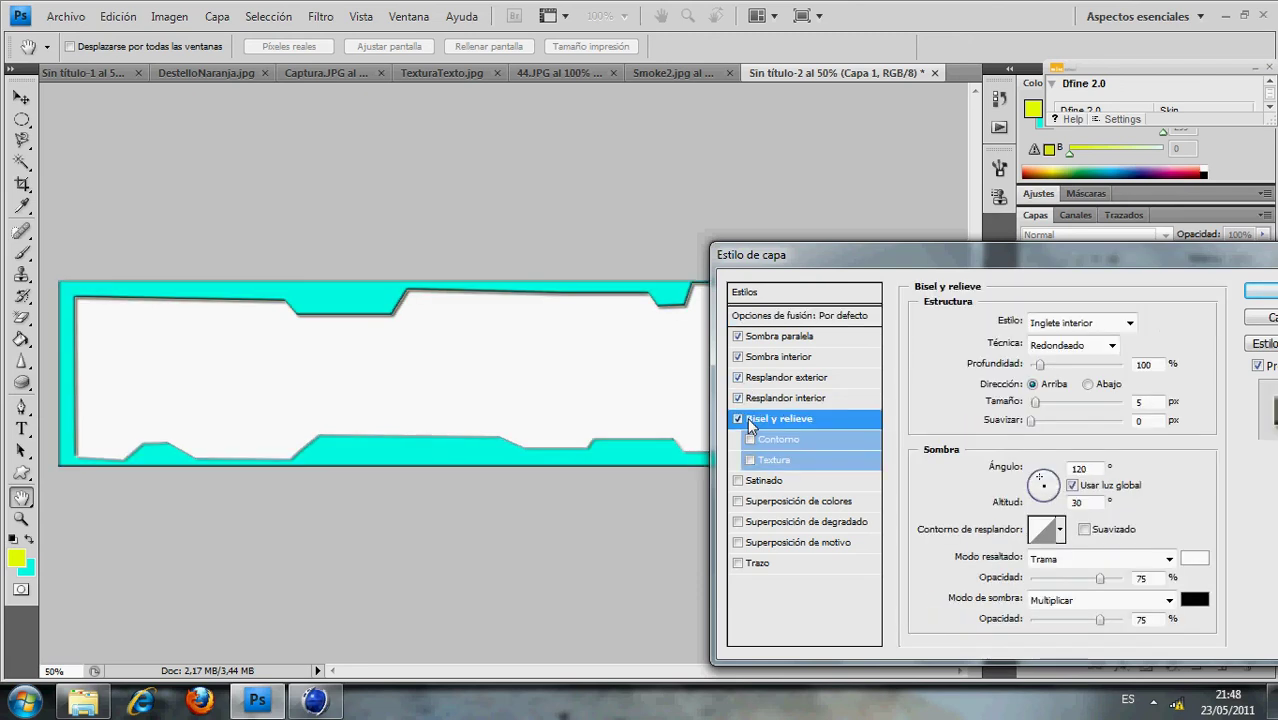
left_click_drag(946, 262, 643, 174)
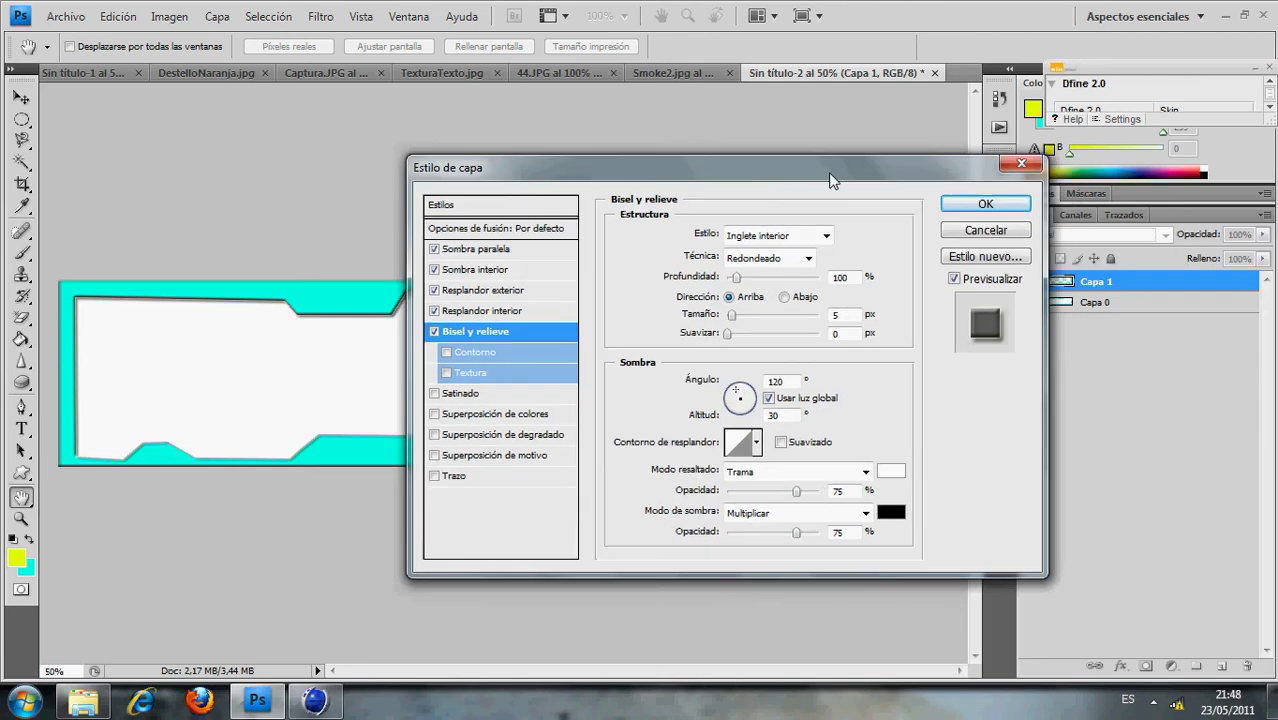
left_click(1013, 212)
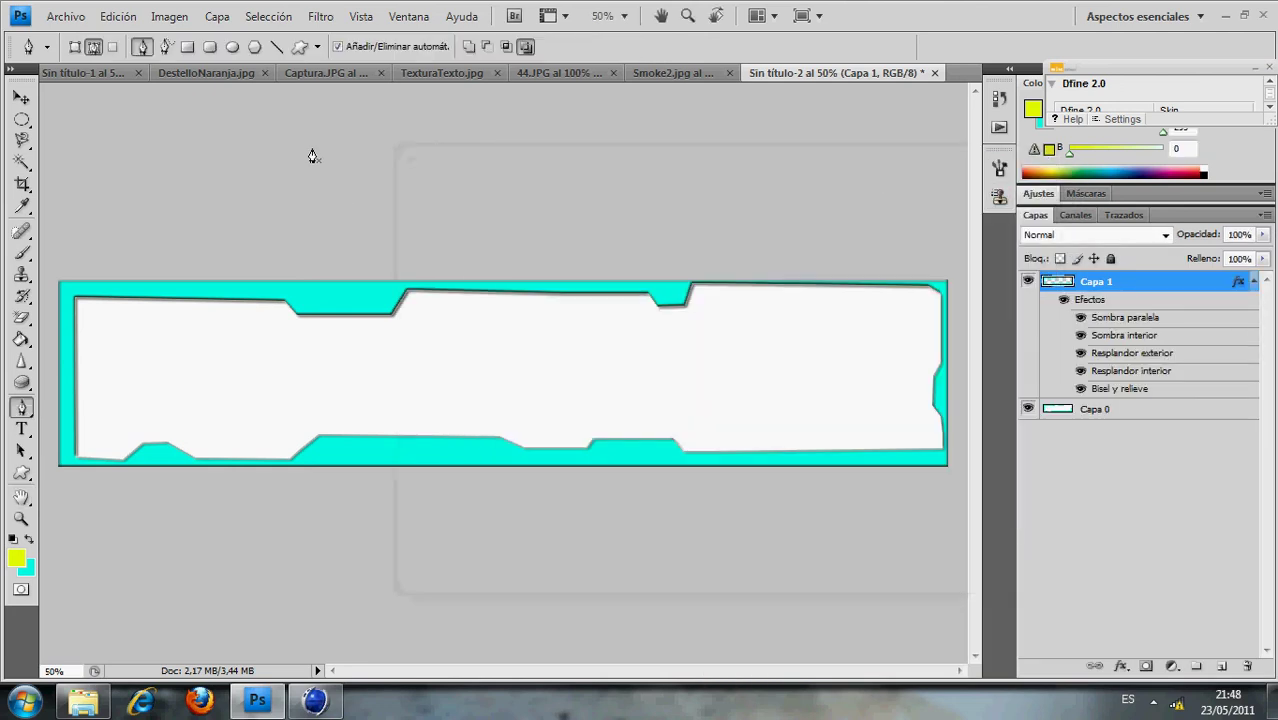
- Attempt to drag the grunge texture into another document with the Move tool
left_click(413, 74)
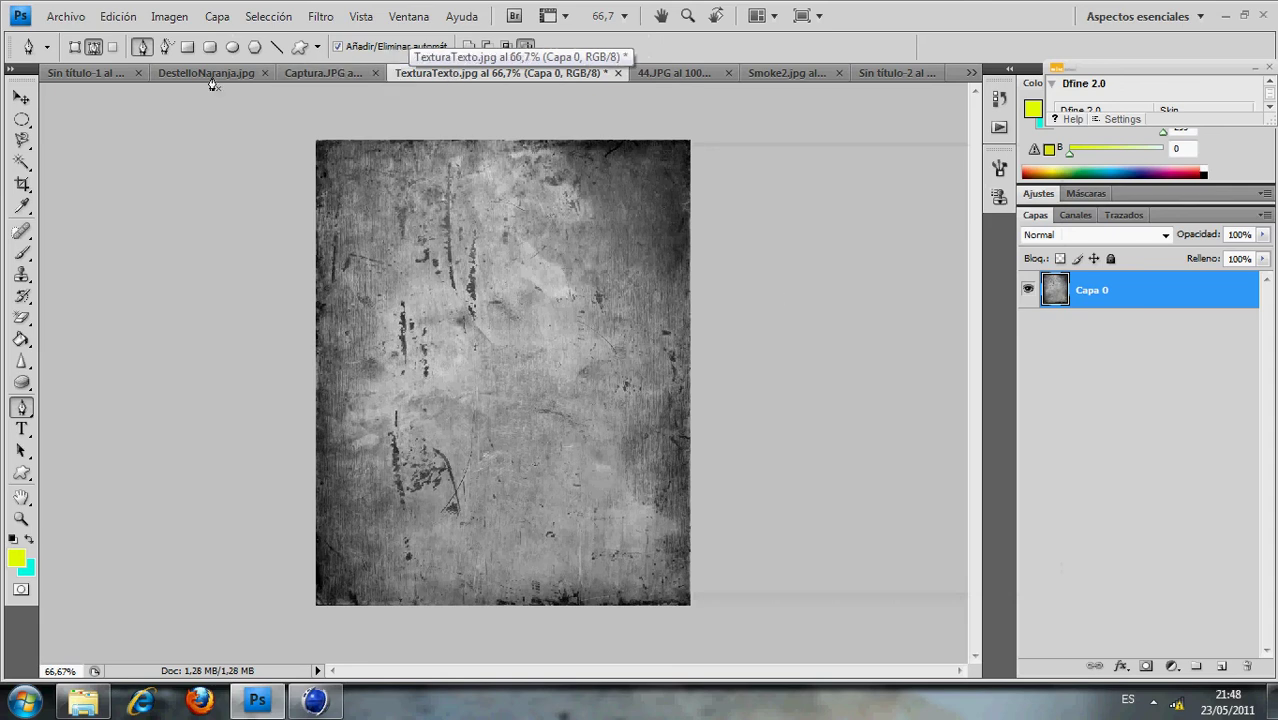
left_click(21, 98)
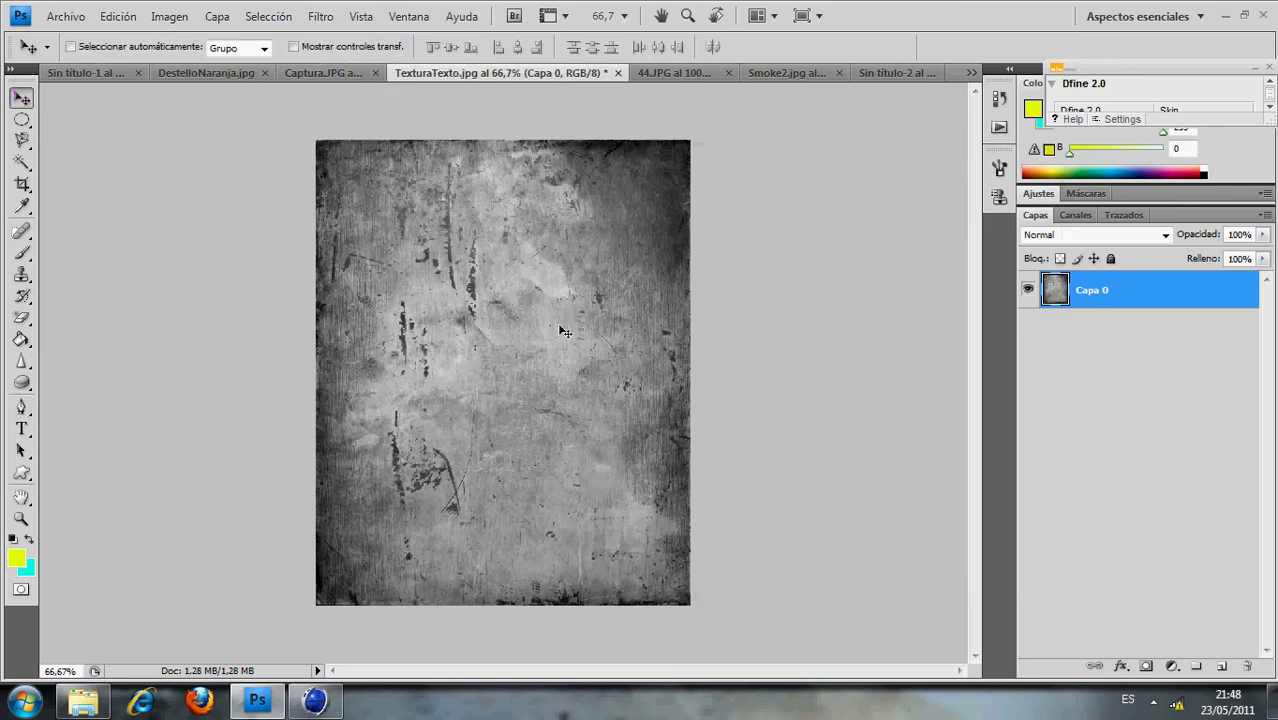
mouse_move(531, 342)
left_mouse_down()
mouse_move(76, 85)
mouse_move(223, 223)
left_mouse_up()
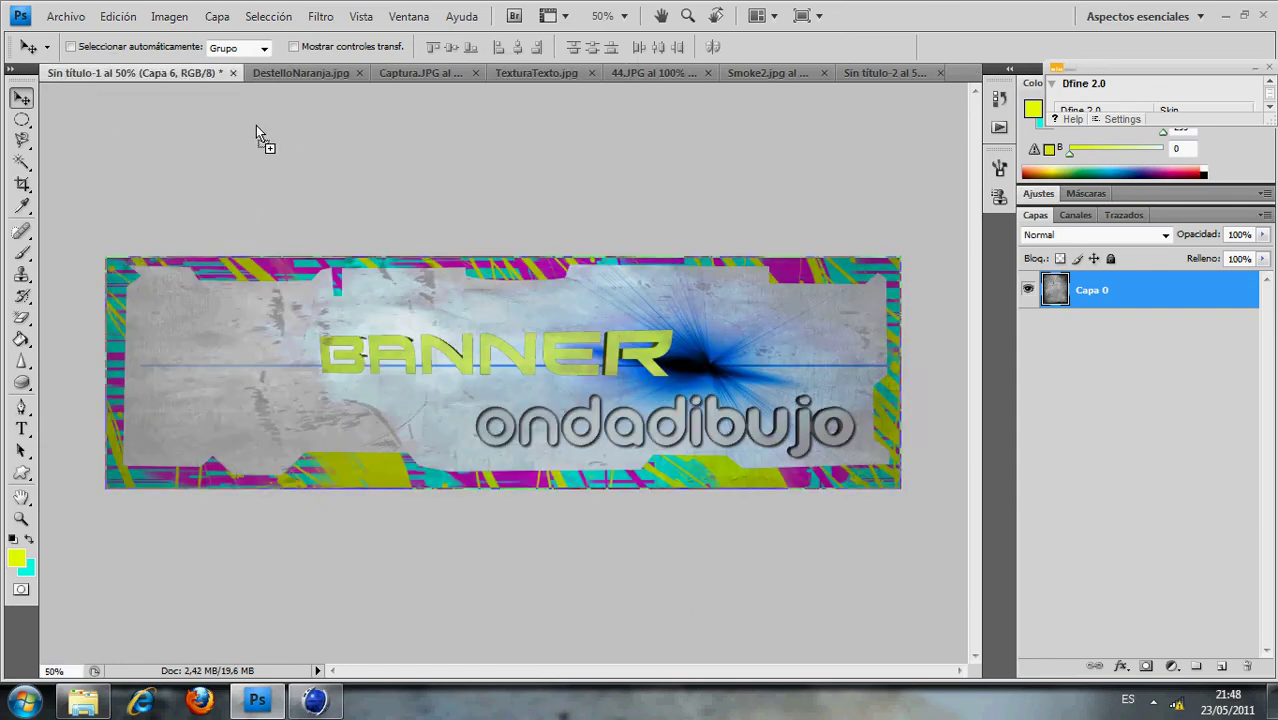
mouse_move(283, 64)
left_mouse_down()
mouse_move(300, 92)
mouse_move(427, 75)
mouse_move(1097, 313)
left_mouse_up()
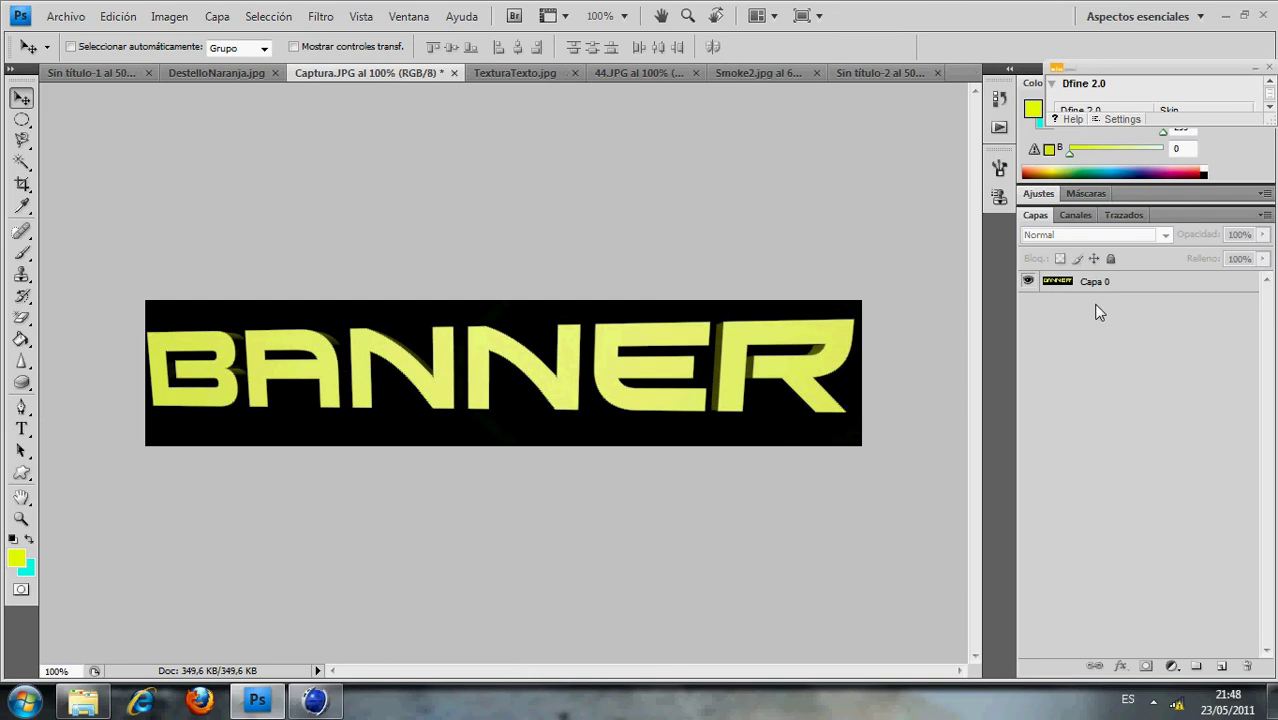
left_click(507, 74)
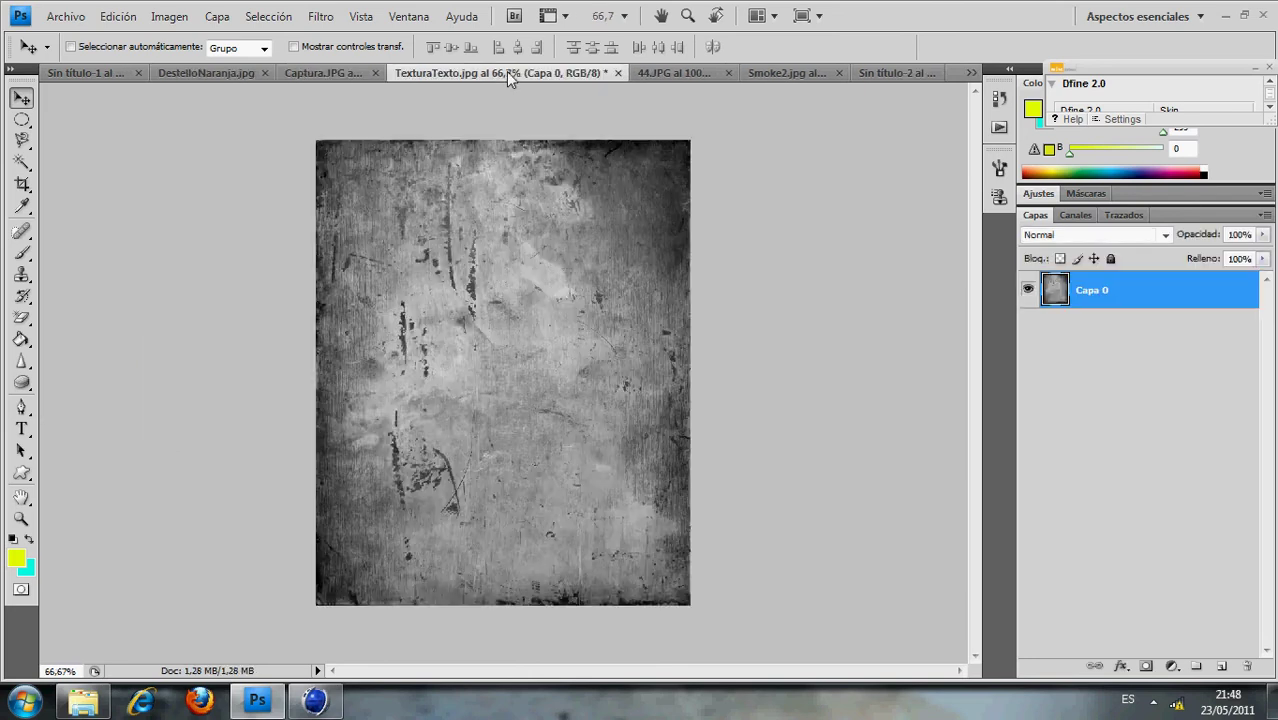
- Close the finished sample banner without saving
left_click(672, 72)
left_click(208, 72)
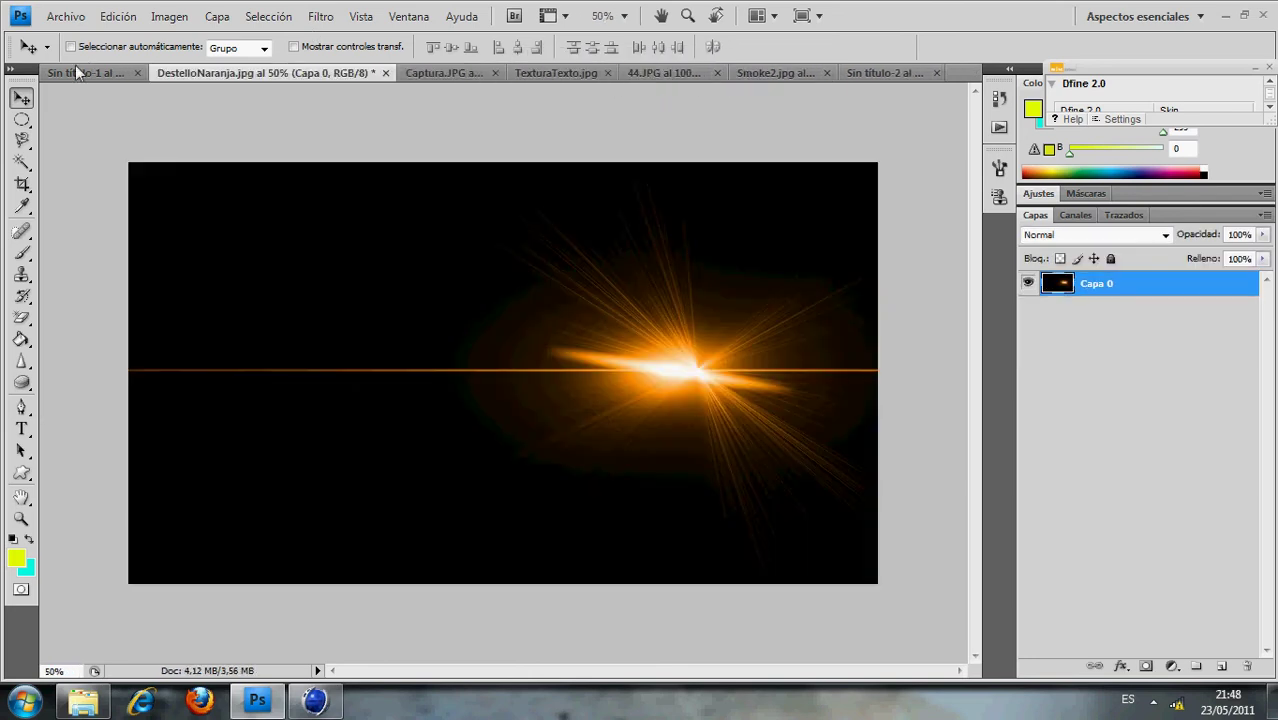
left_click(80, 72)
left_click(232, 73)
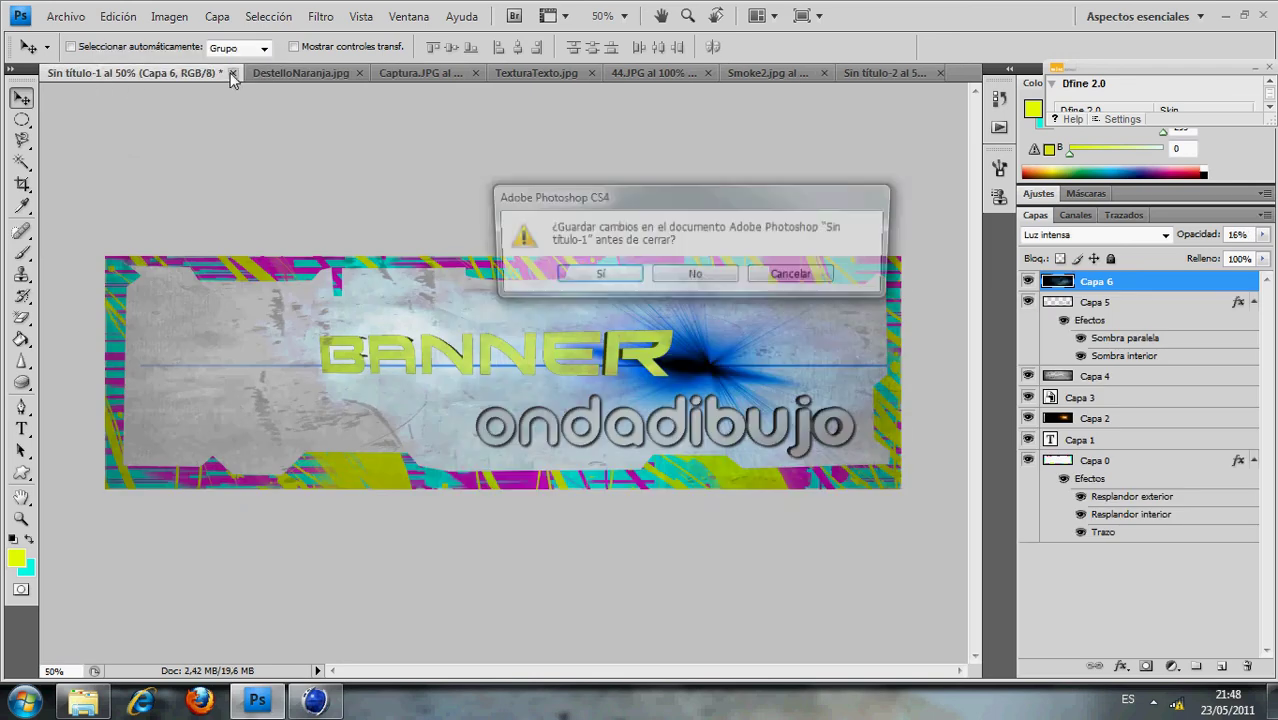
left_click(695, 274)
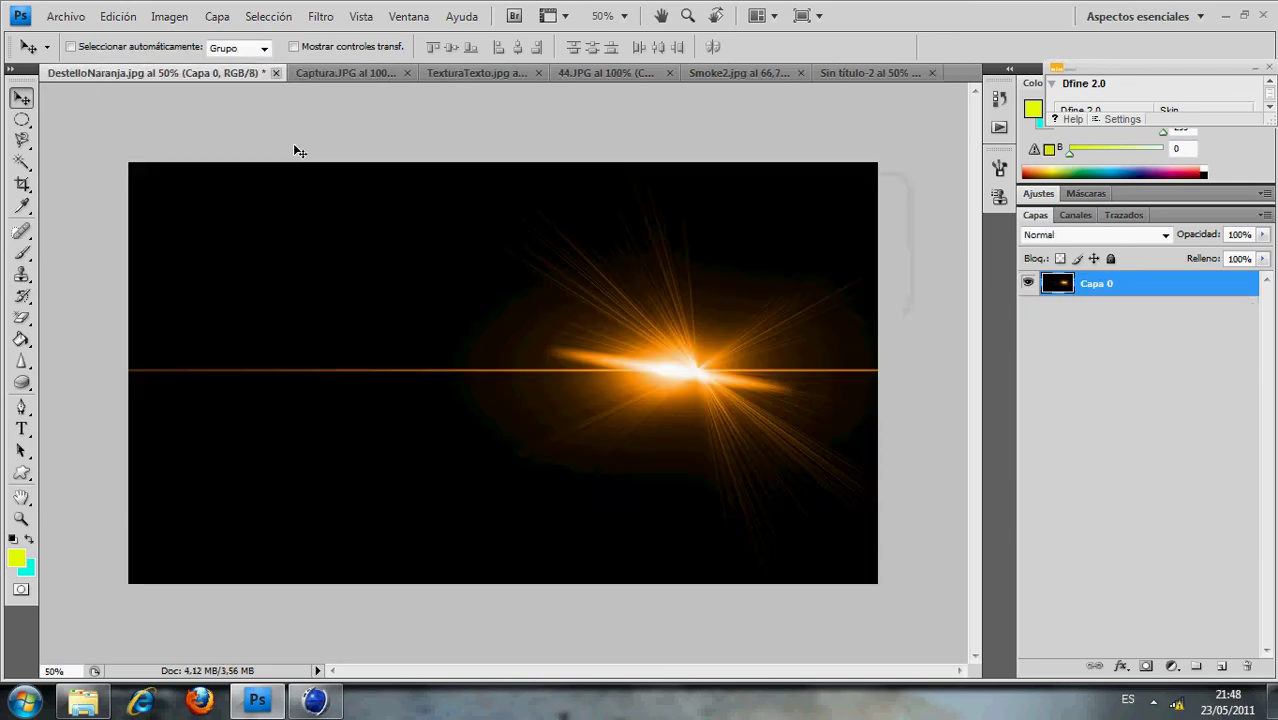
- Drag the TexturaTexto grunge texture into the new banner document
left_click(863, 75)
left_click(650, 72)
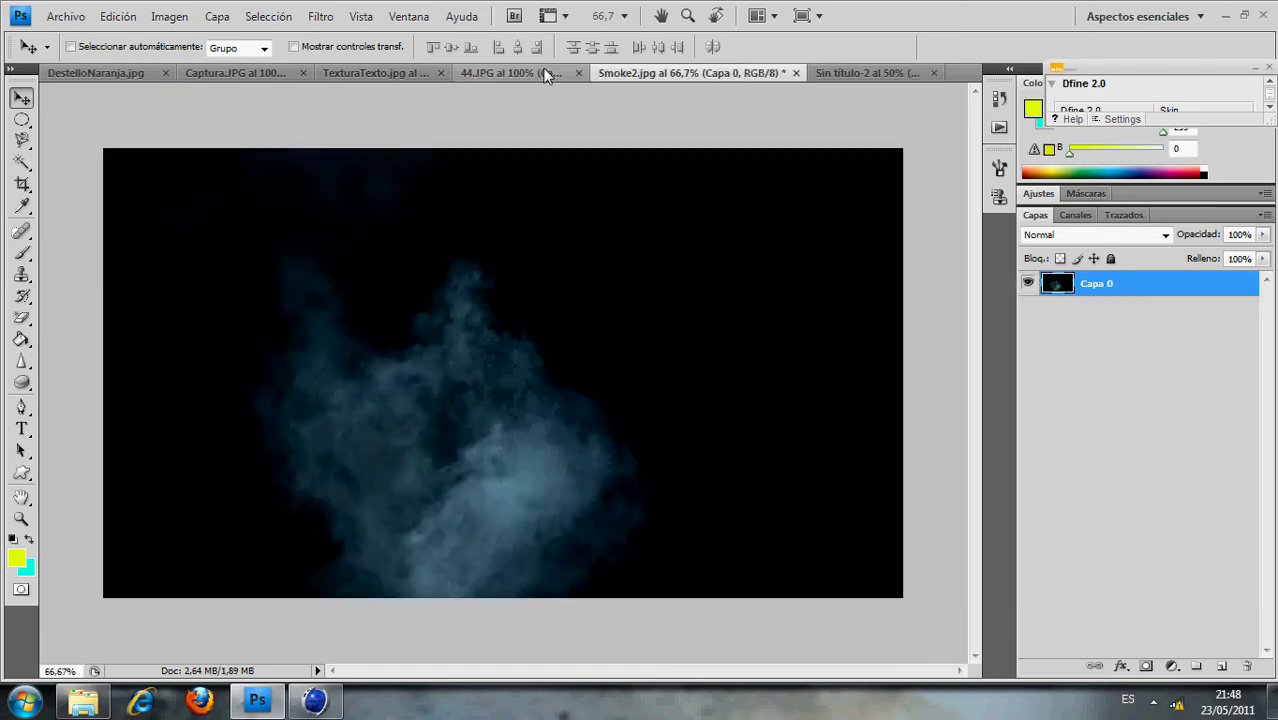
left_click(508, 72)
left_click(410, 72)
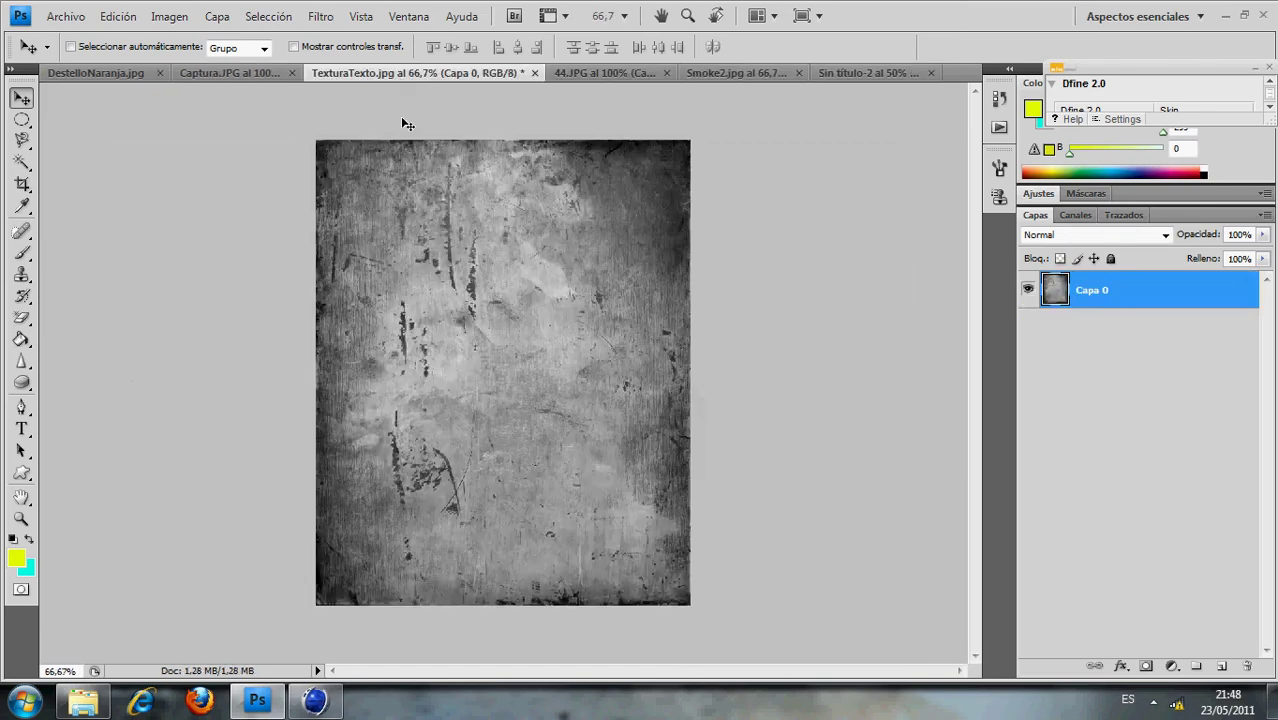
mouse_move(407, 124)
left_mouse_down()
mouse_move(845, 73)
mouse_move(585, 321)
mouse_move(491, 357)
left_mouse_up()
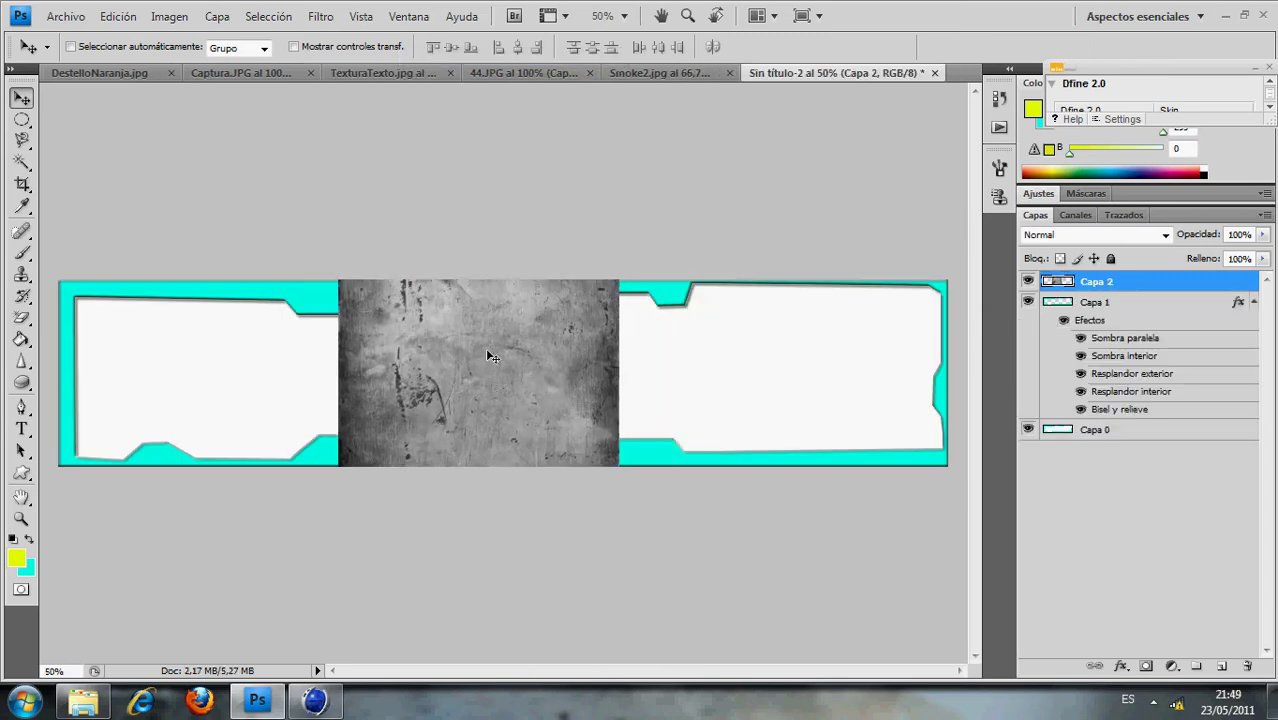
- Stretch the texture across the full banner width and move it below the cyan frame layer
key("ctrl+t")
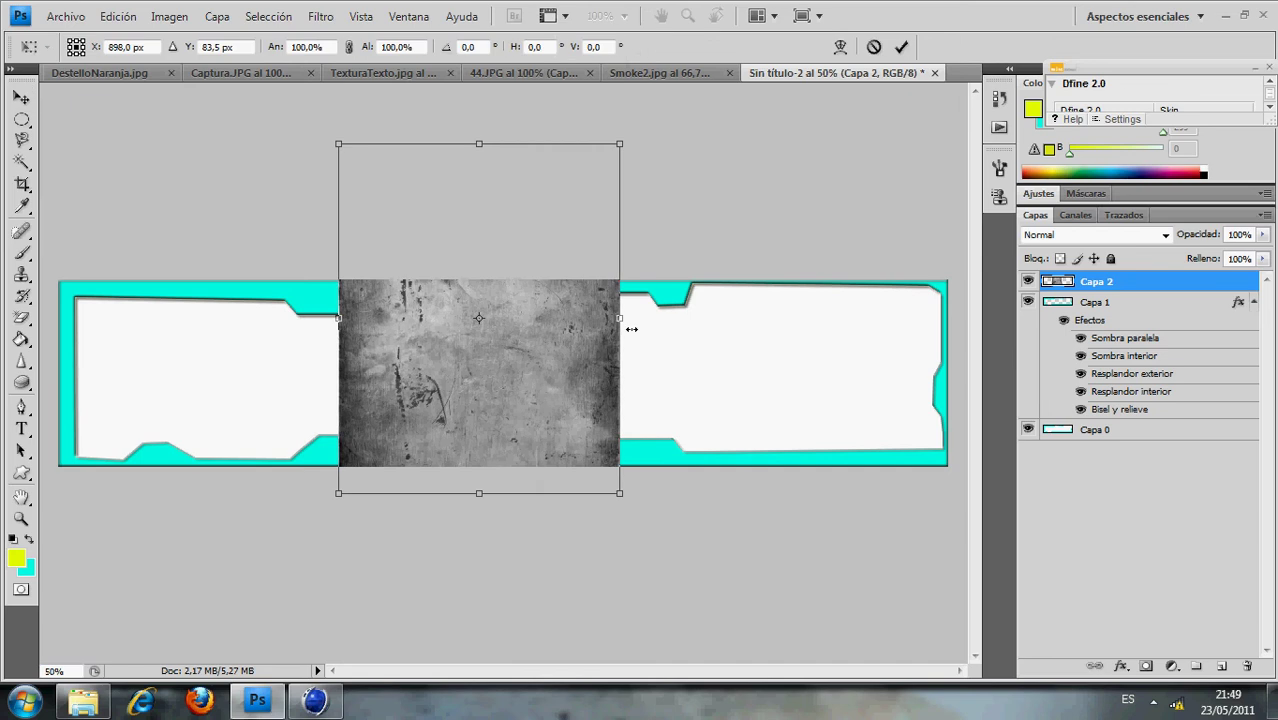
left_click_drag(631, 328, 1030, 328)
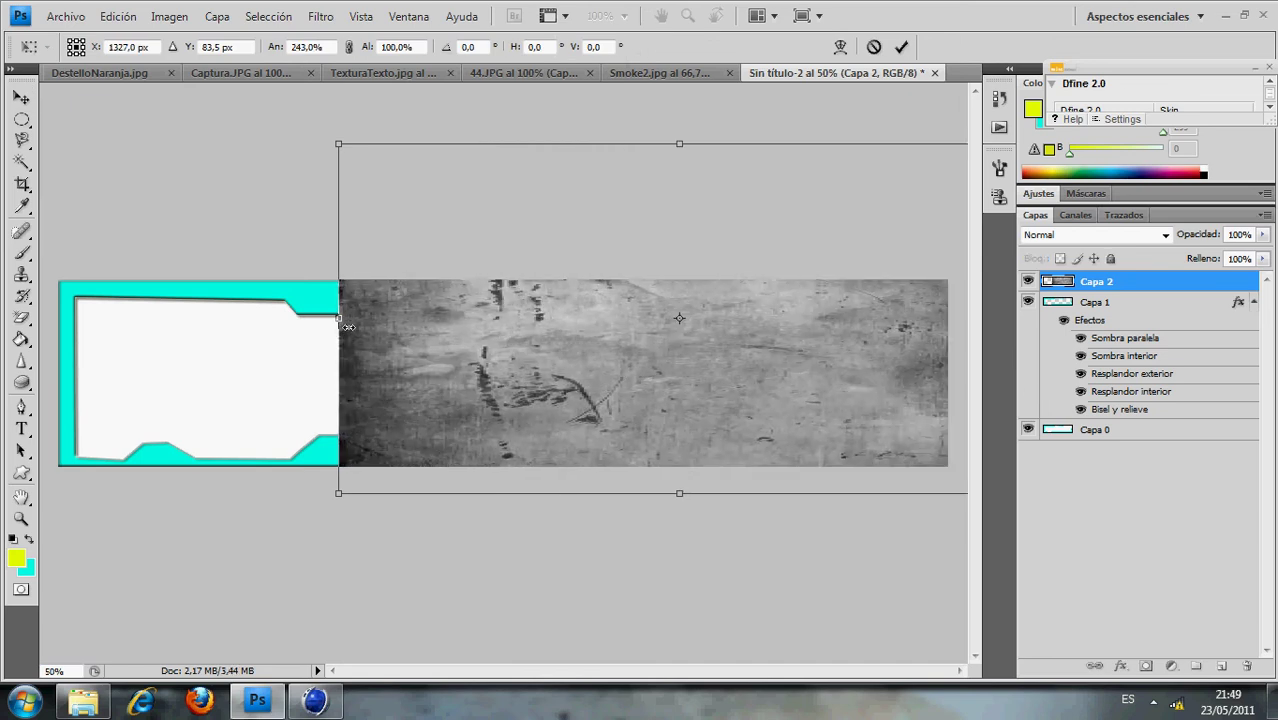
left_click_drag(348, 327, 63, 319)
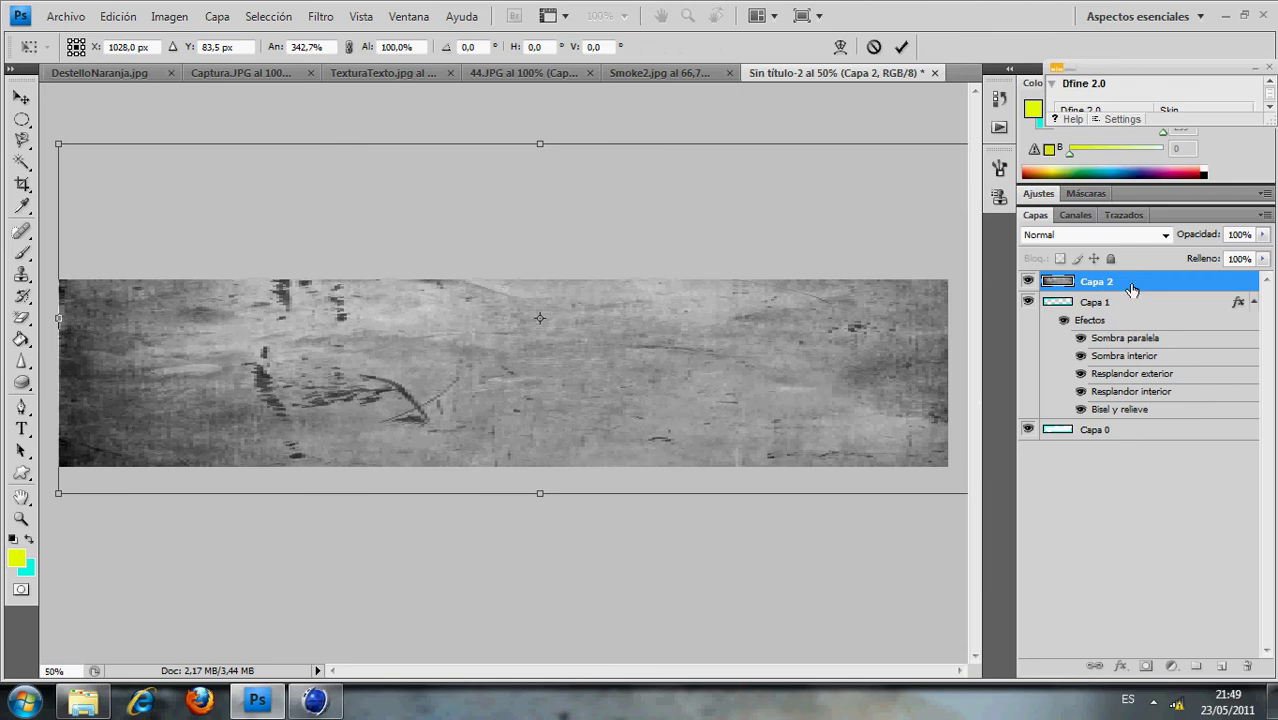
left_click(901, 47)
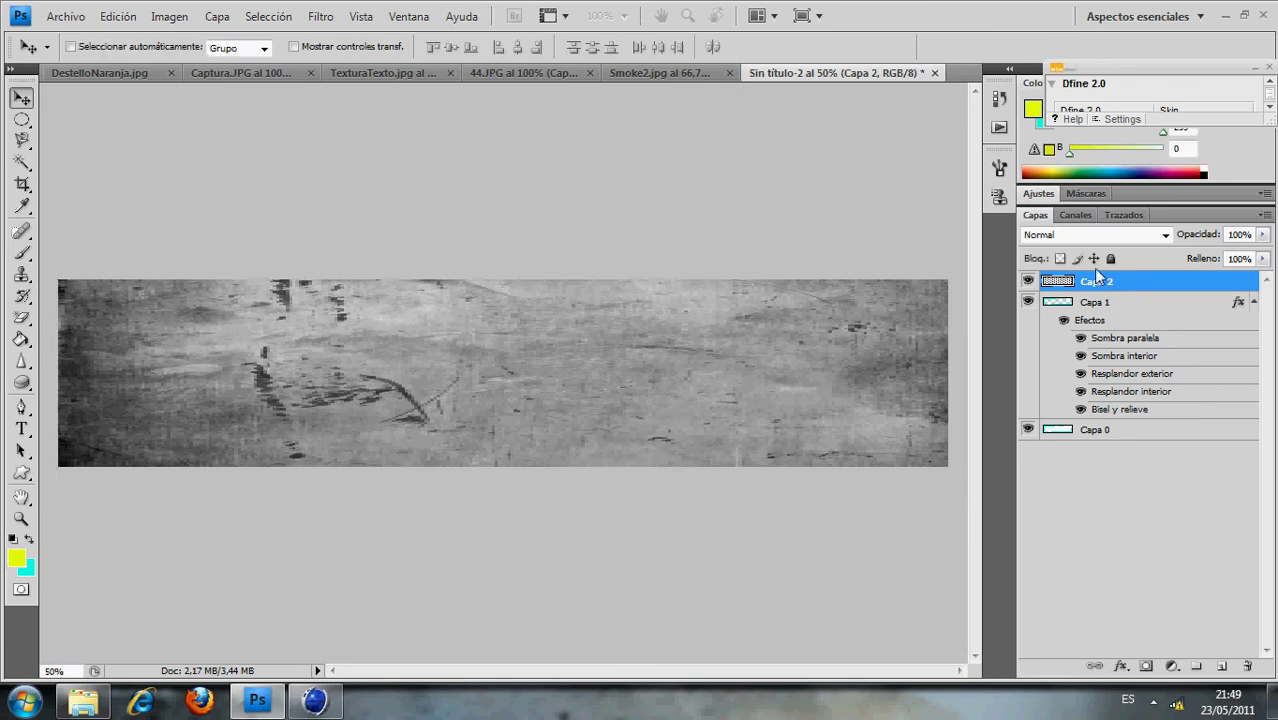
left_click_drag(1149, 417, 1148, 417)
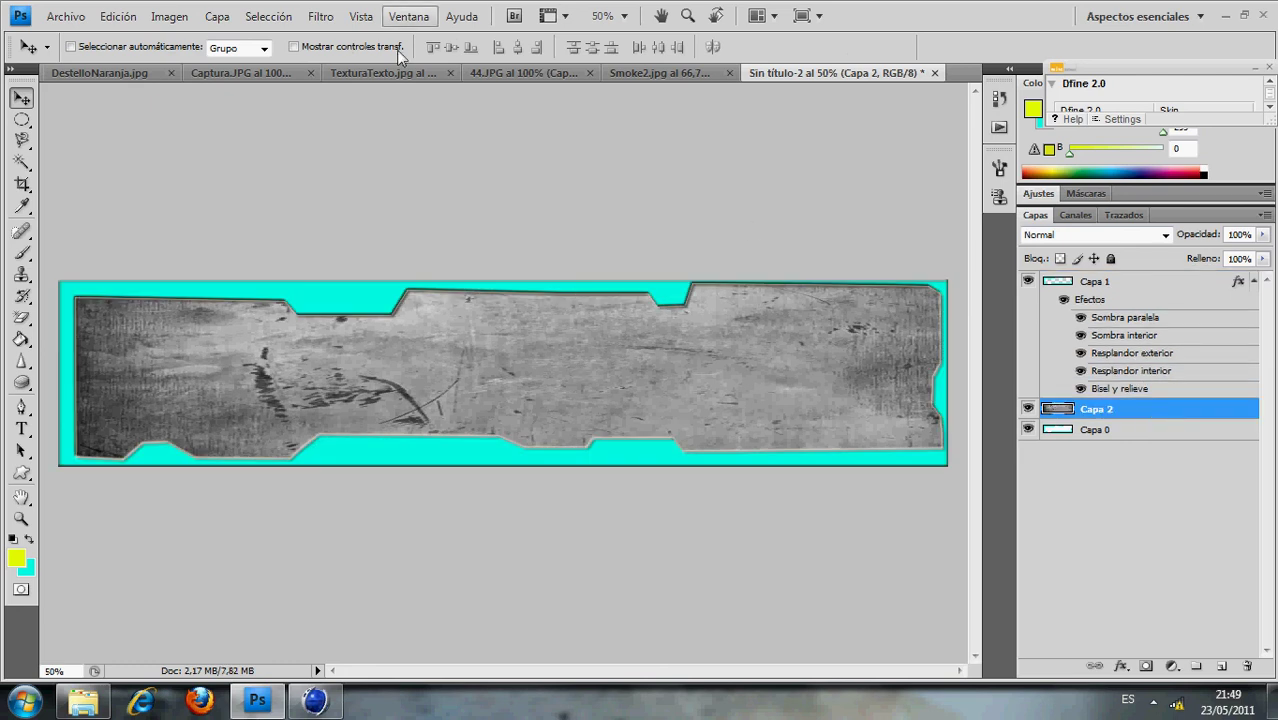
- Open the Captura.JPG BANNER image, dismissing two Move tool error messages
left_click(660, 78)
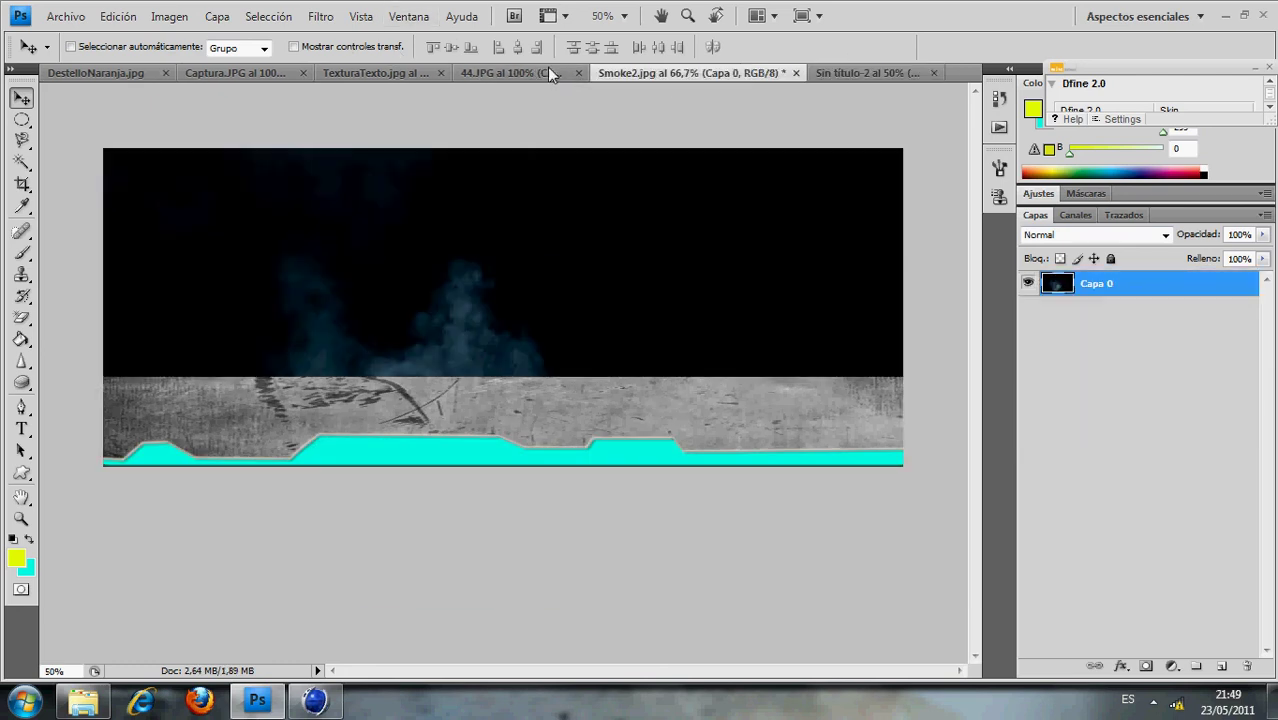
left_click(520, 70)
left_click(357, 74)
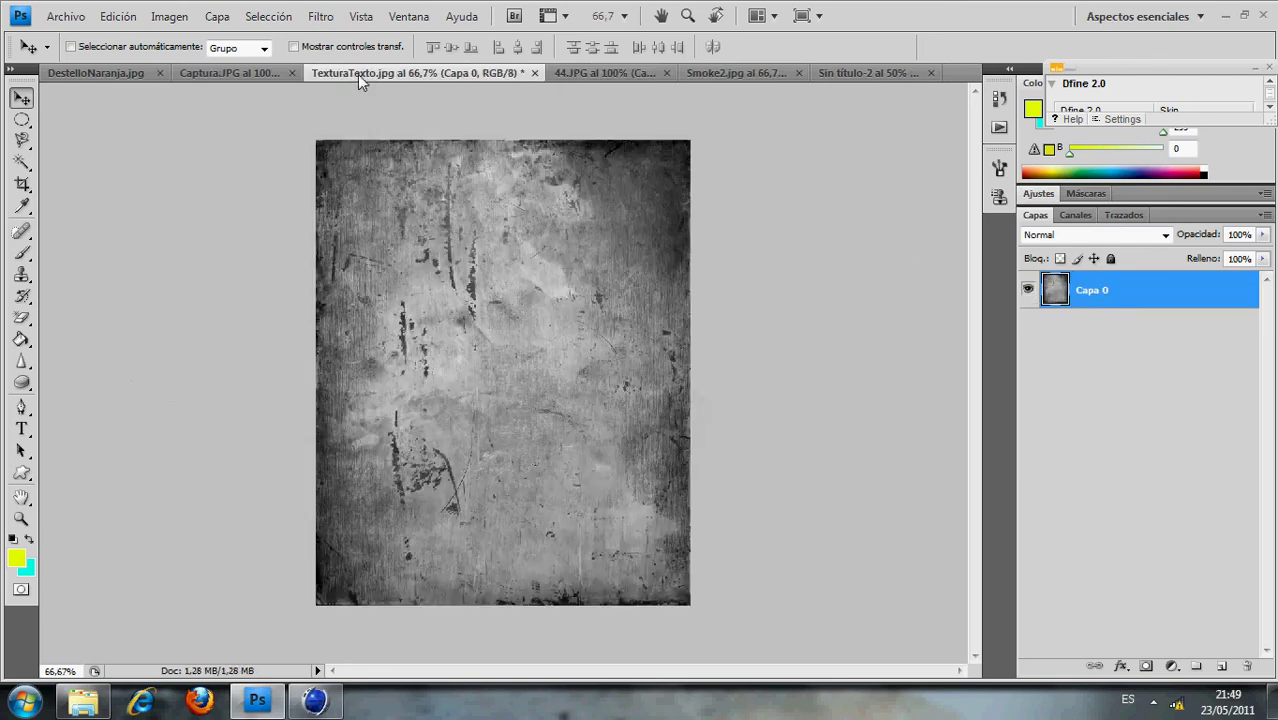
left_click(277, 70)
left_click(455, 392)
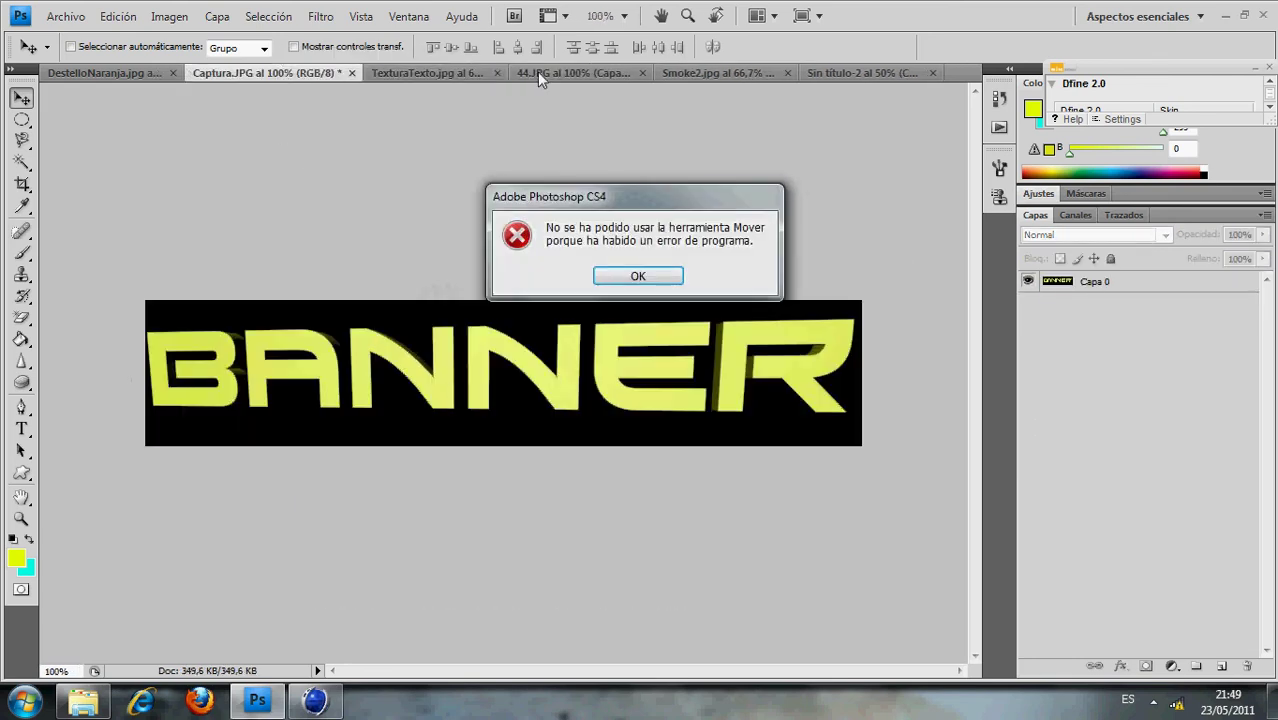
left_click(657, 284)
left_click(594, 368)
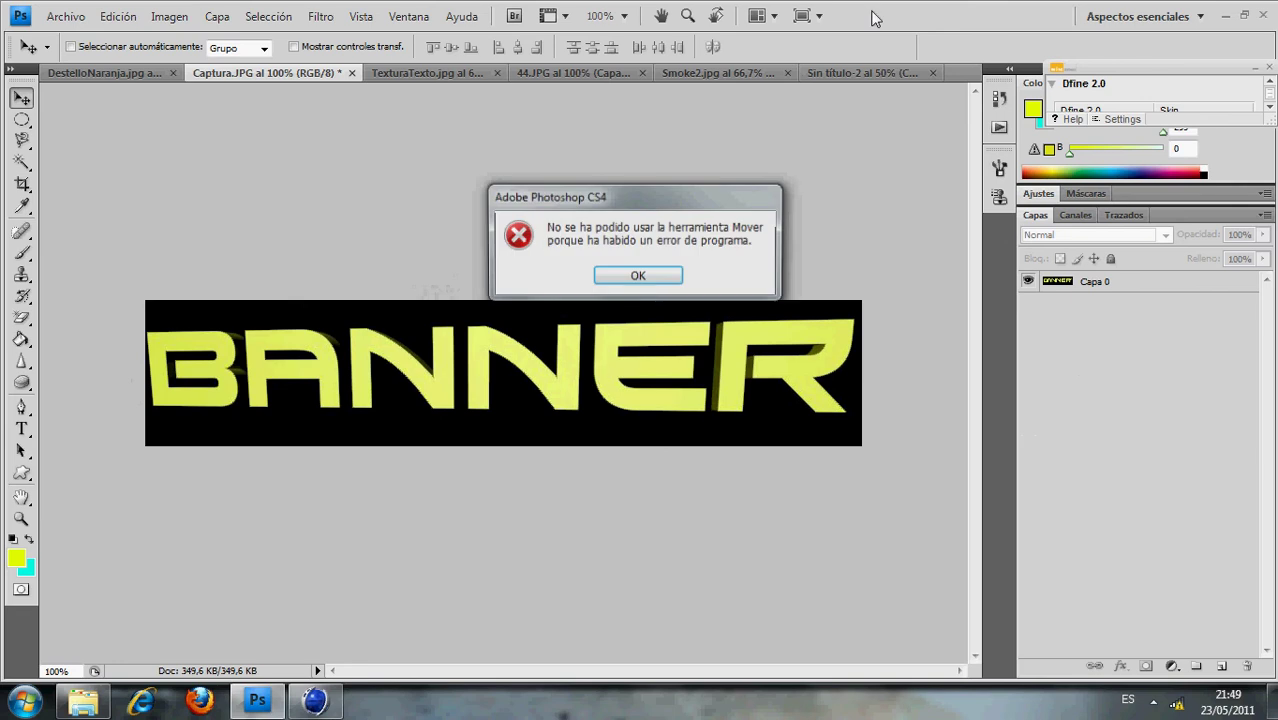
left_click(667, 277)
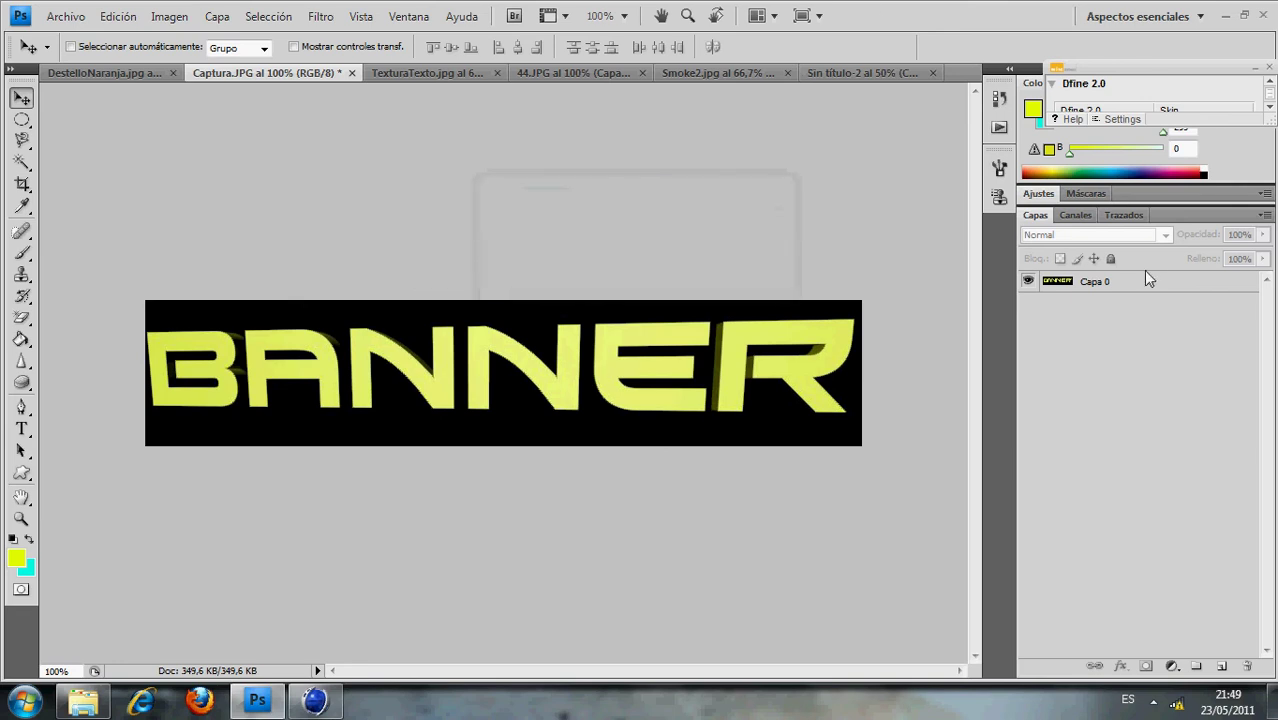
- Paste the BANNER lettering layer into the new banner and centre it over the texture
left_click(1138, 283)
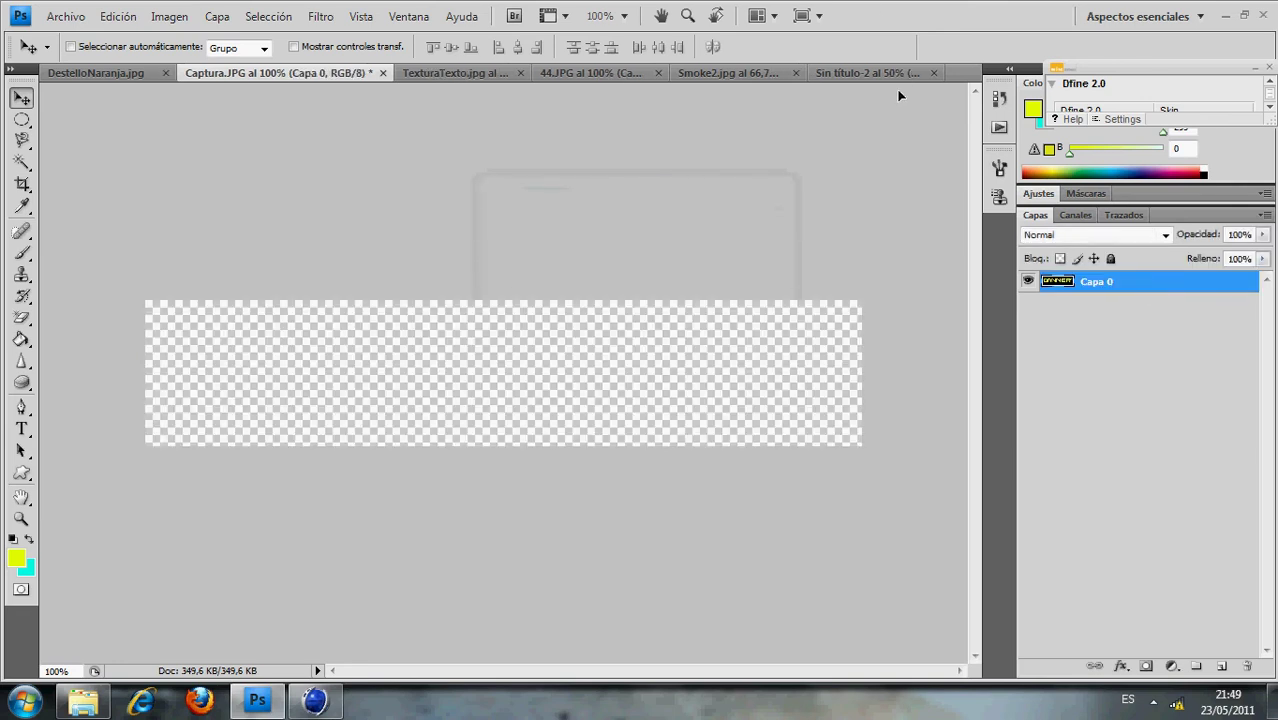
left_click(899, 76)
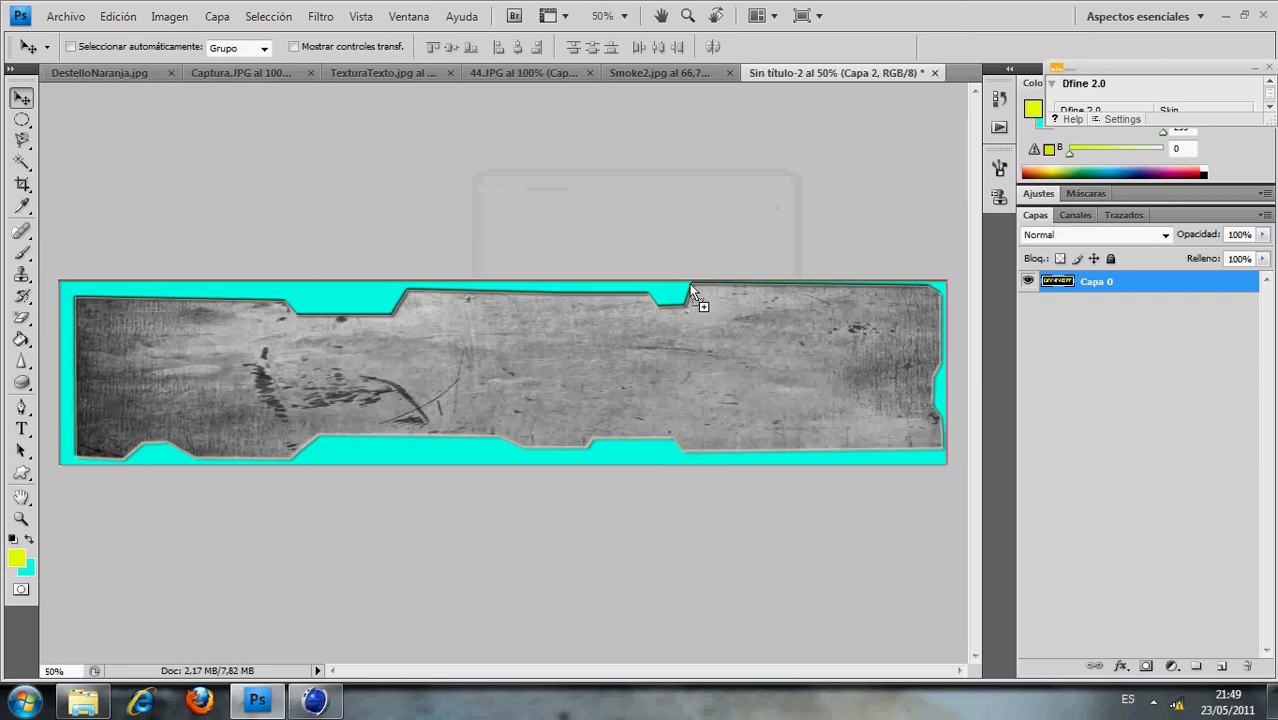
key("ctrl+v")
left_click_drag(612, 345, 668, 367)
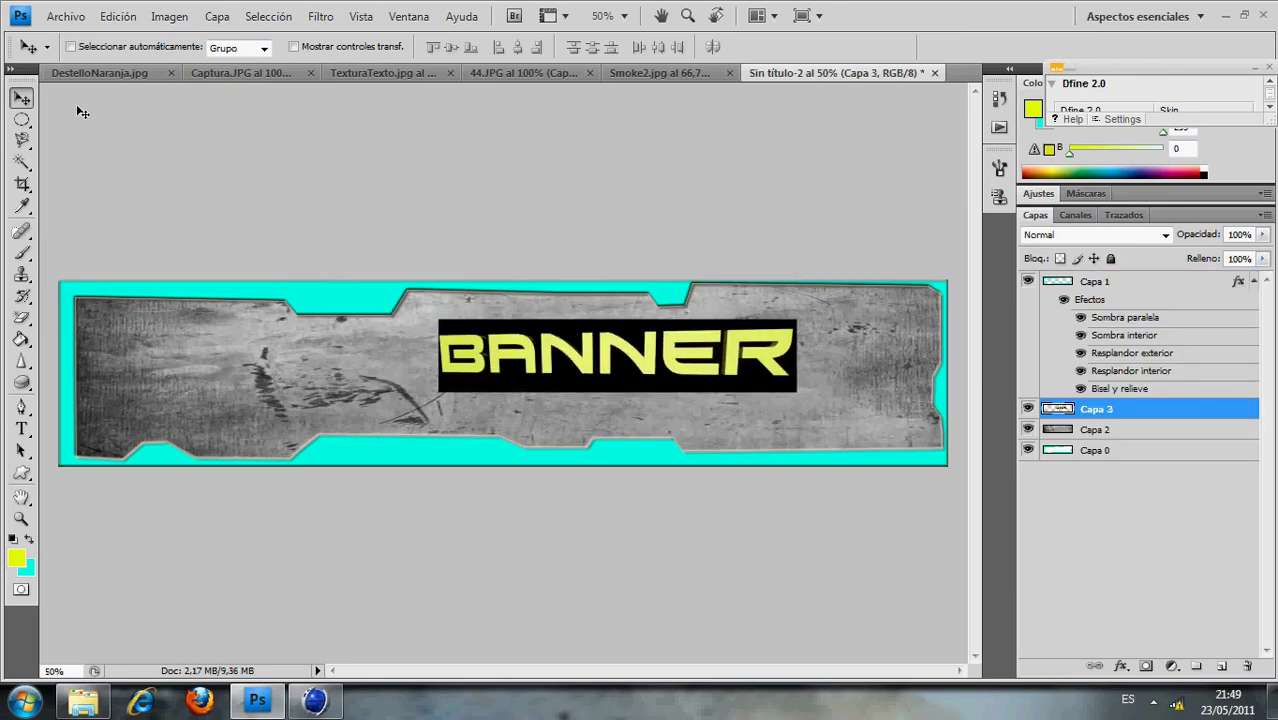
- Magic-erase the black behind BANNER and inside the B, A and R, then view Smoke2.jpg
left_click(21, 317)
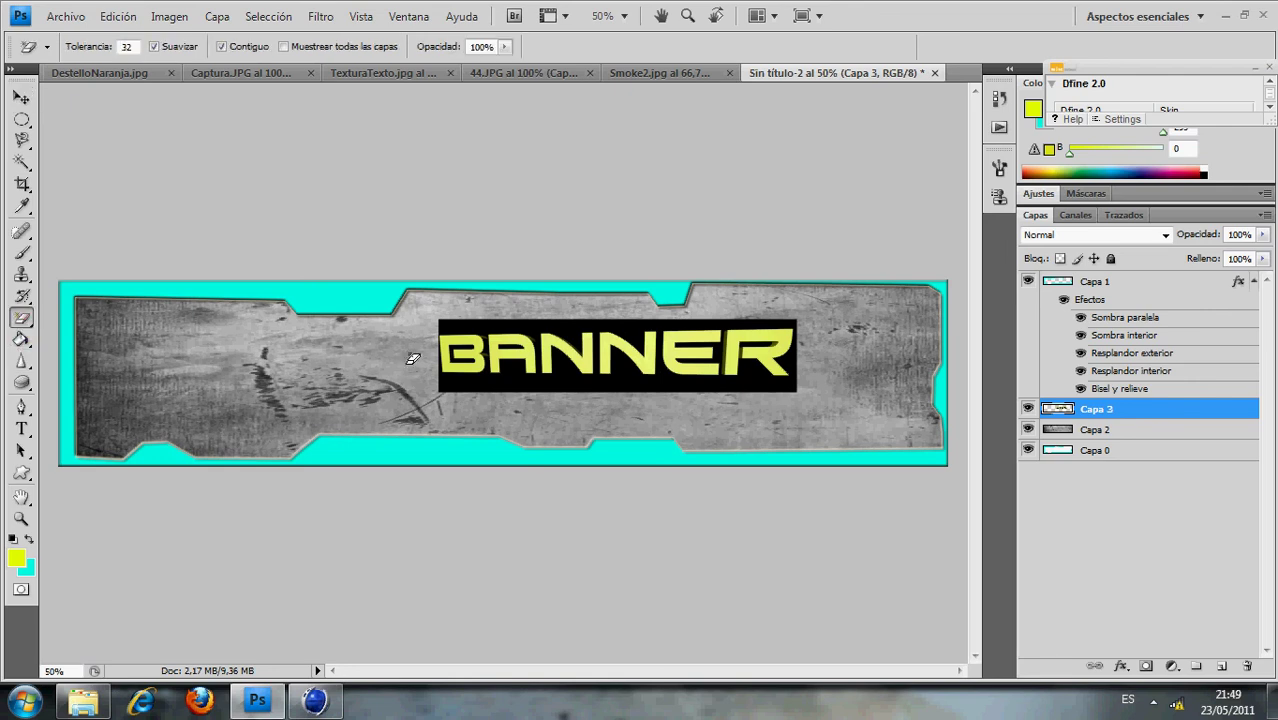
left_click(472, 330)
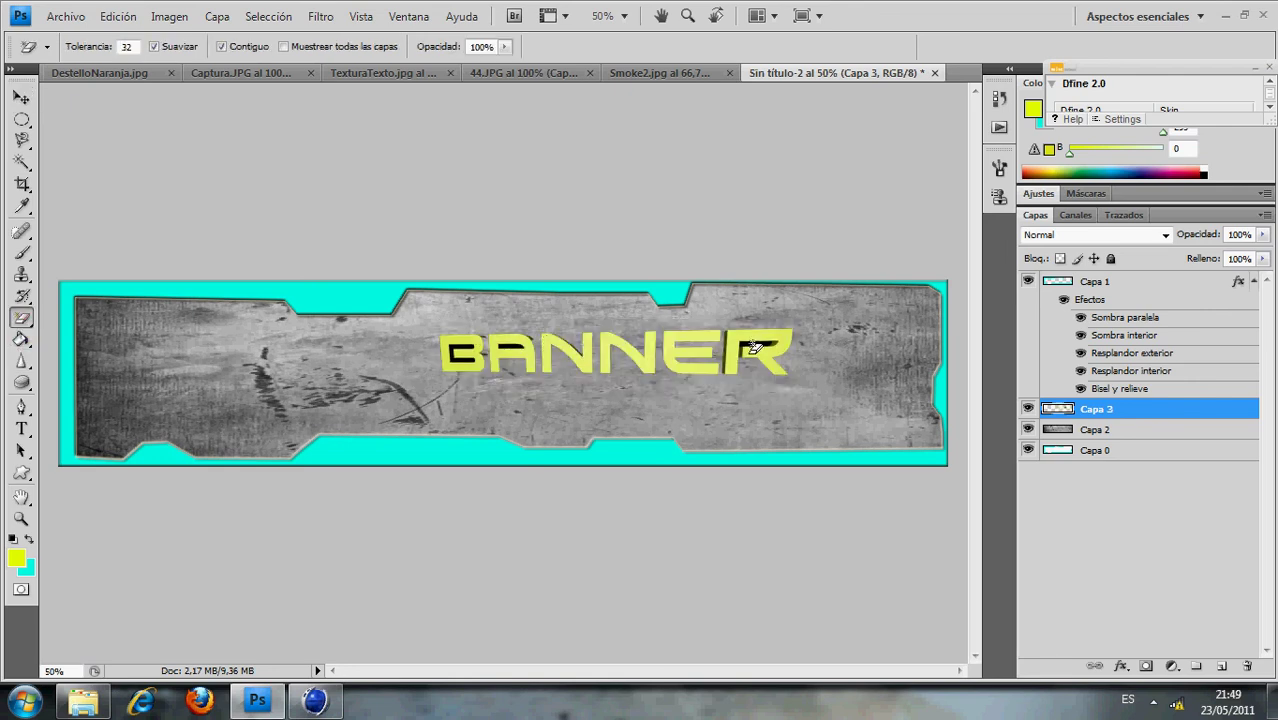
left_click(463, 352)
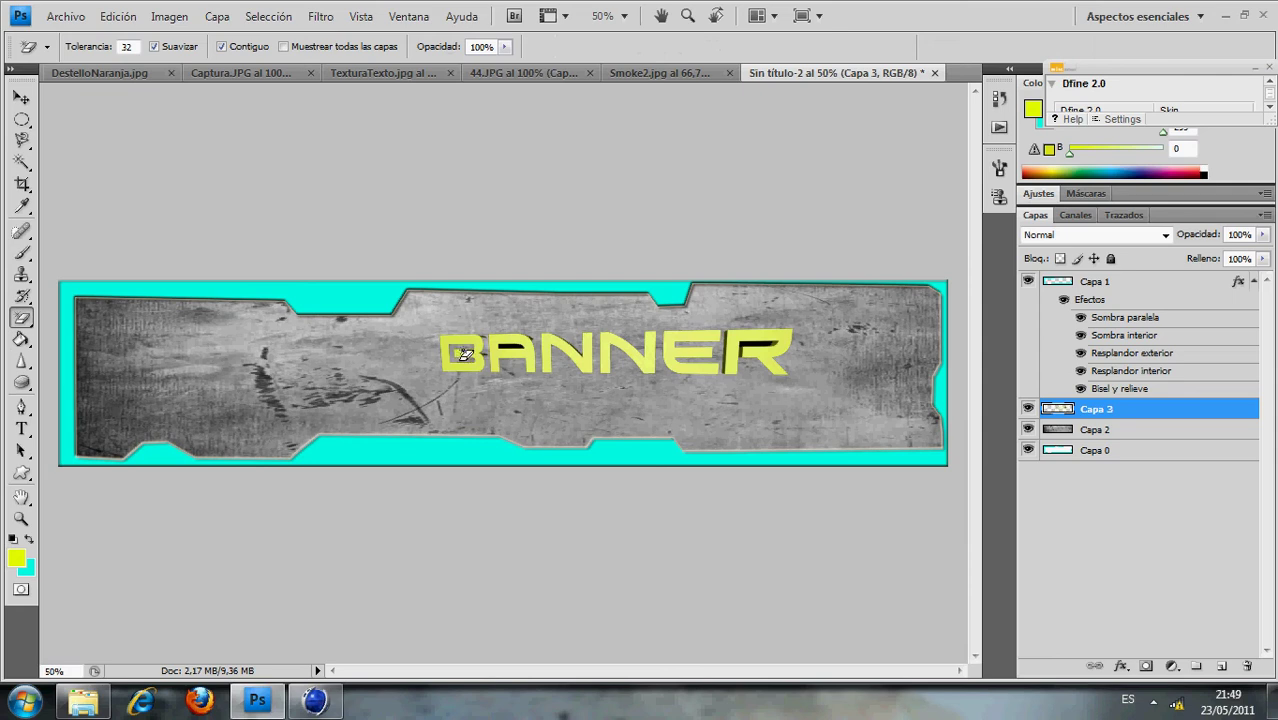
left_click(512, 352)
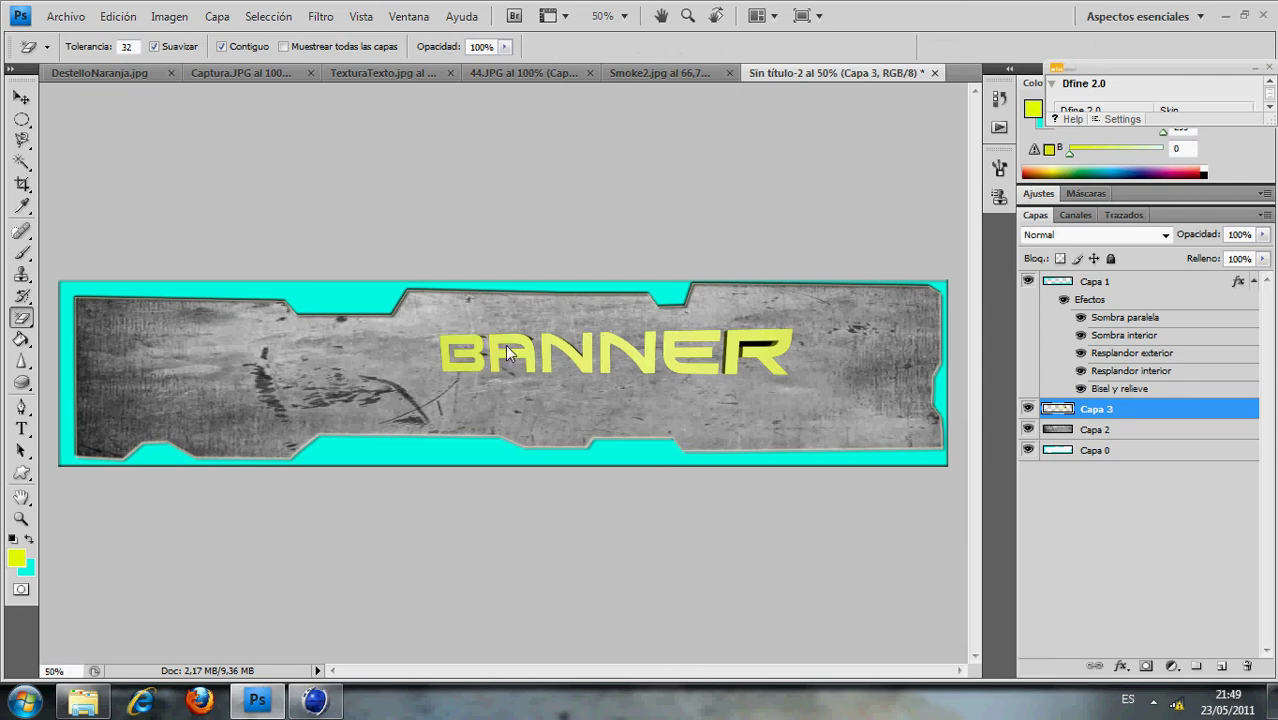
left_click(767, 350)
left_click(628, 70)
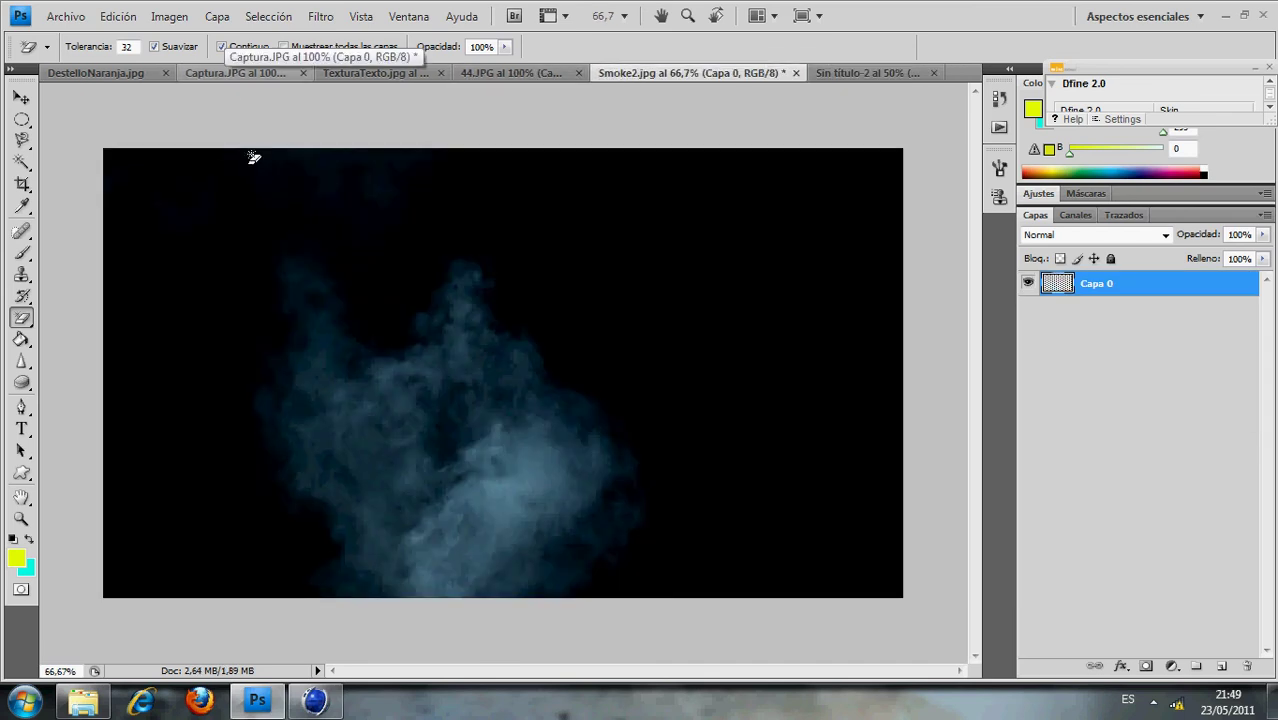
- Undo an accidental erase on Smoke2.jpg and drag the smoke image into the banner
left_click(215, 150)
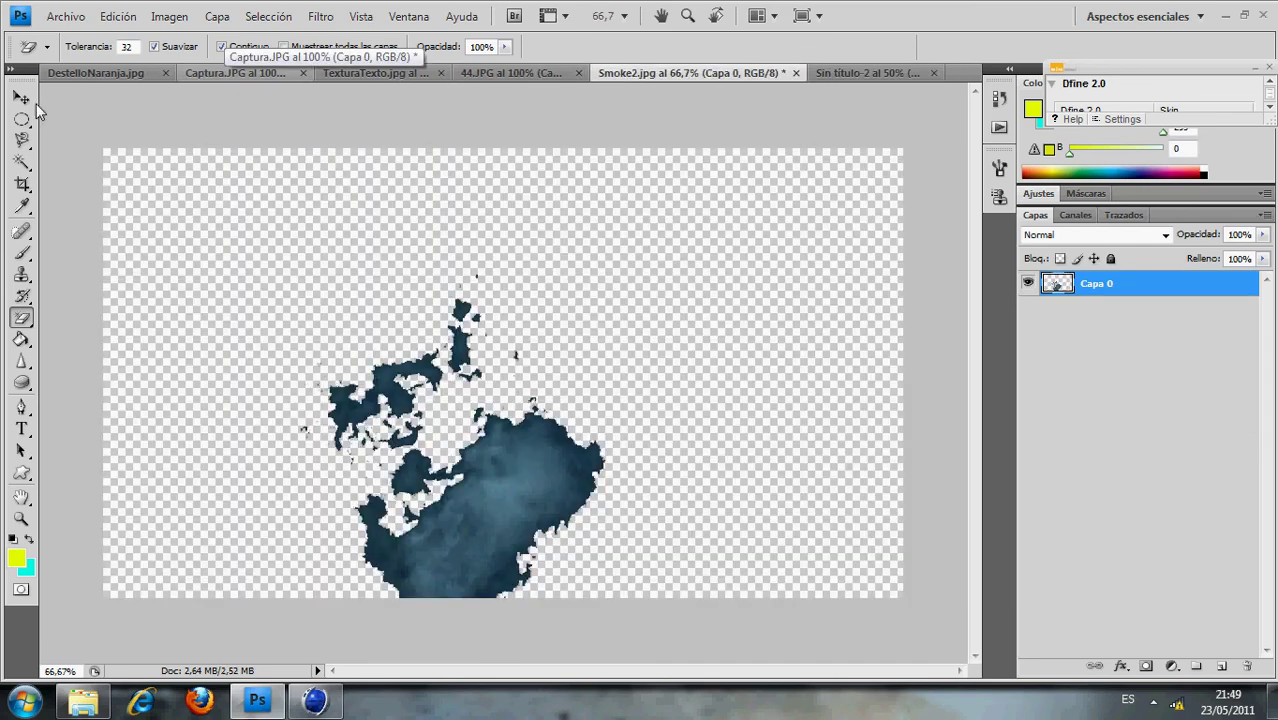
left_click(165, 16)
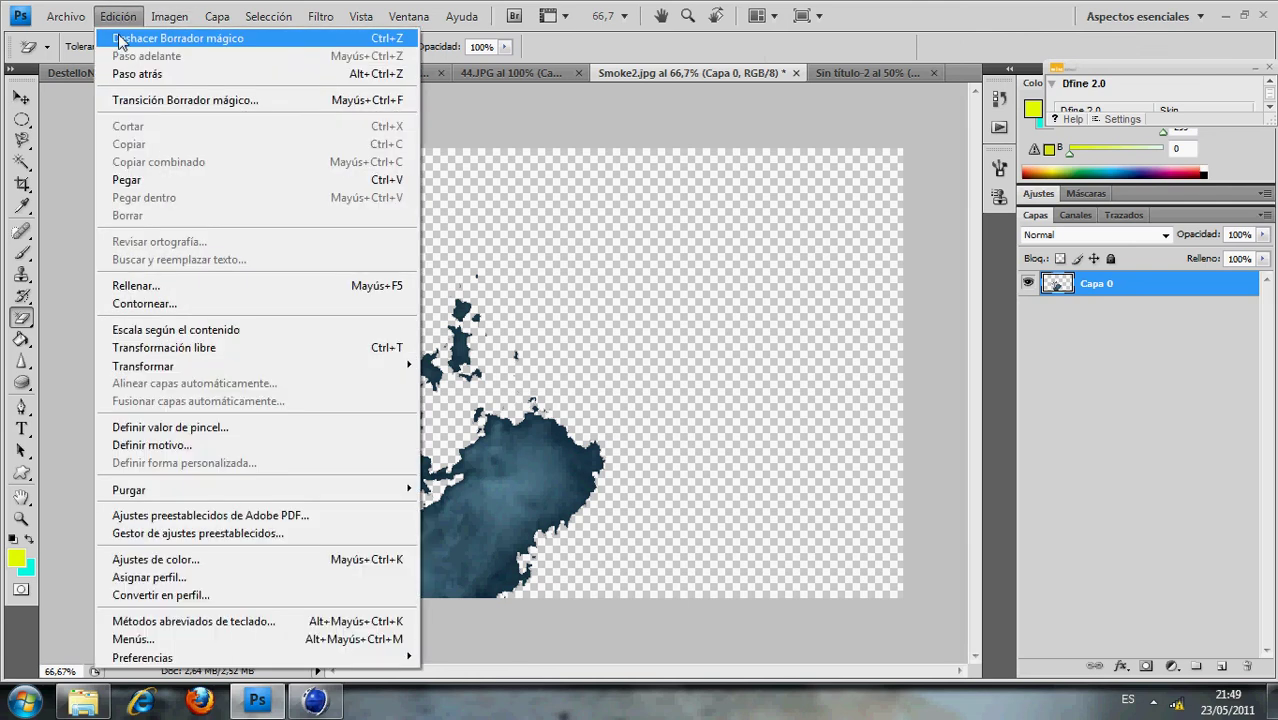
left_click(118, 38)
key("v")
mouse_move(352, 330)
left_mouse_down()
mouse_move(262, 160)
mouse_move(854, 70)
left_mouse_up()
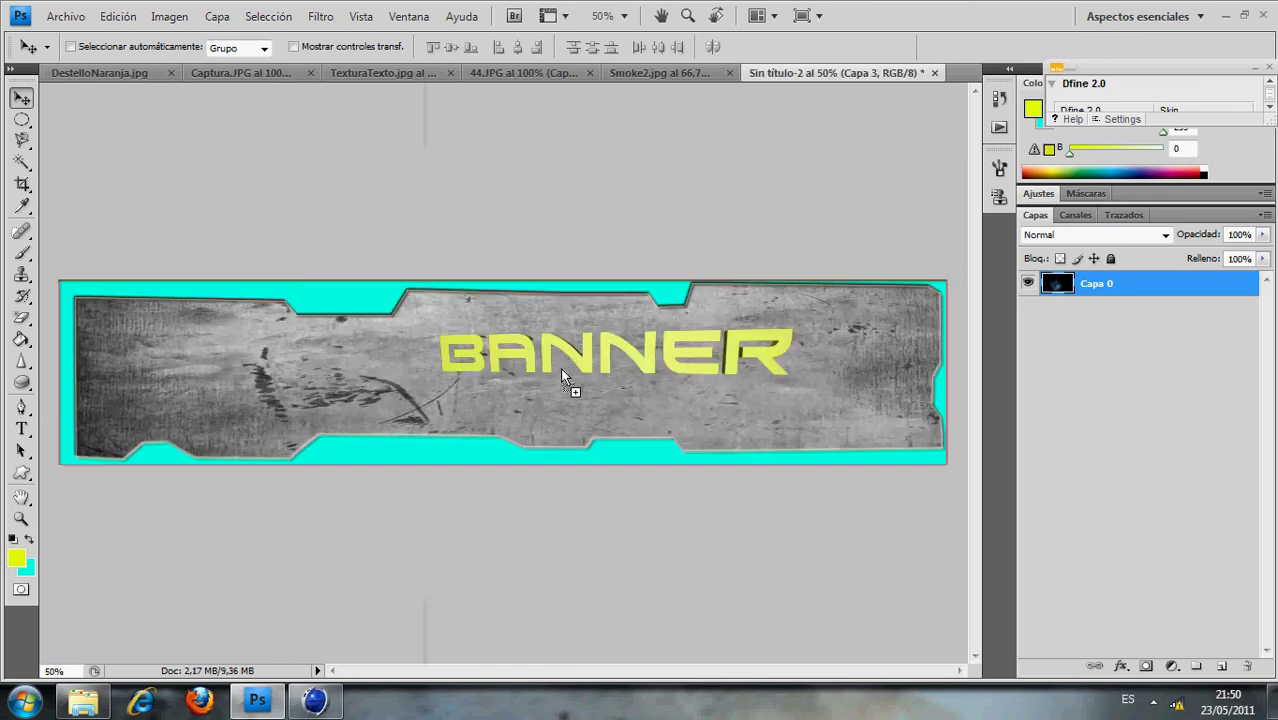
mouse_move(854, 73)
left_mouse_down()
mouse_move(563, 375)
mouse_move(548, 425)
left_mouse_up()
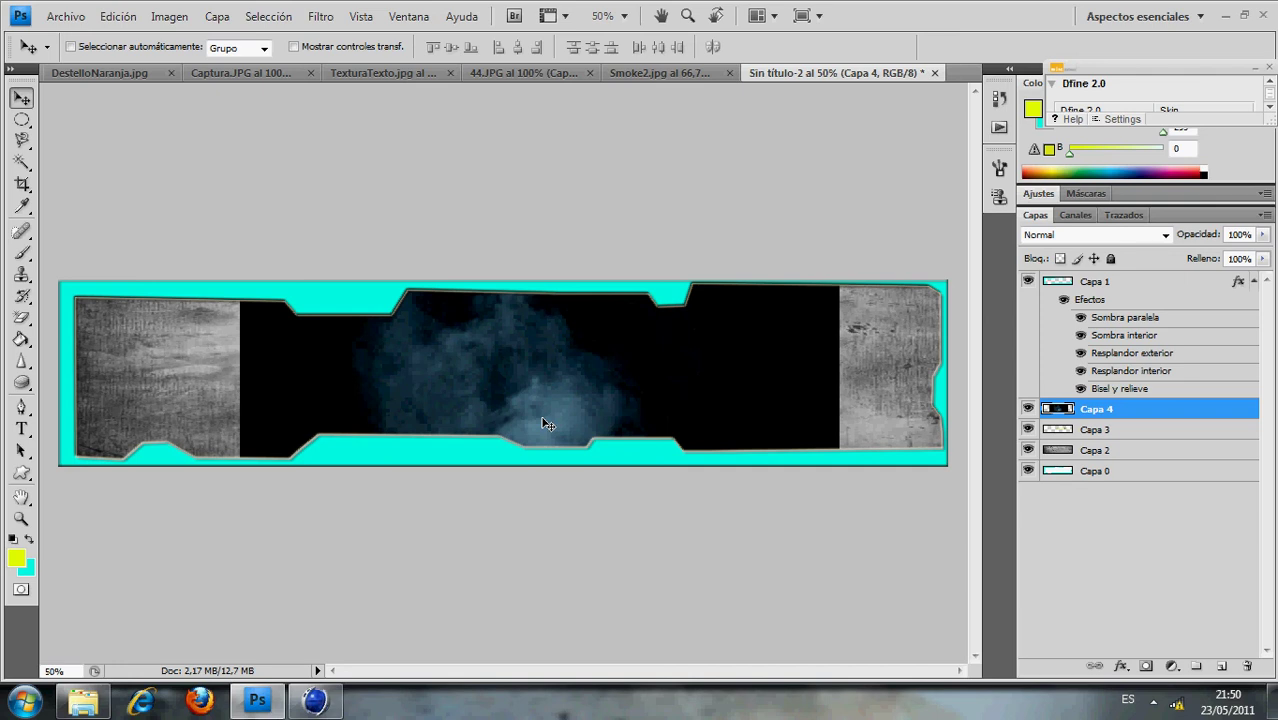
- Free-transform the smoke layer to stretch it across the whole banner
key("ctrl+t")
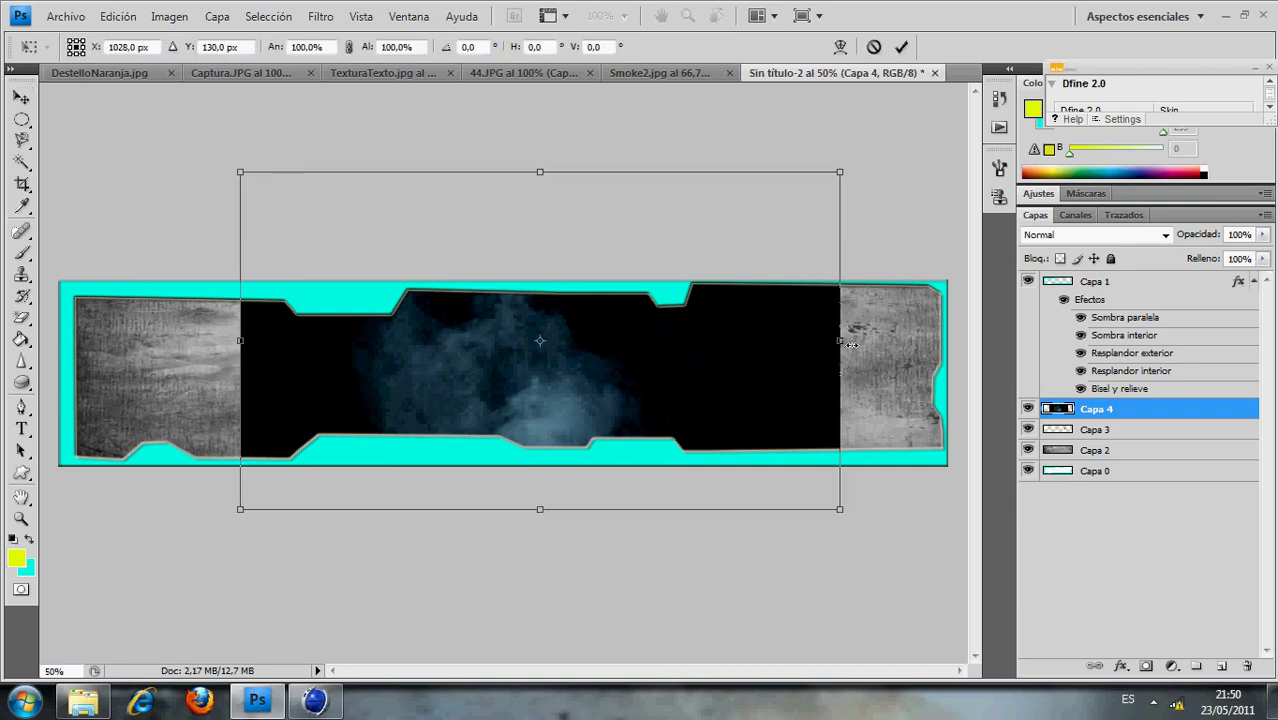
left_click_drag(851, 344, 1033, 344)
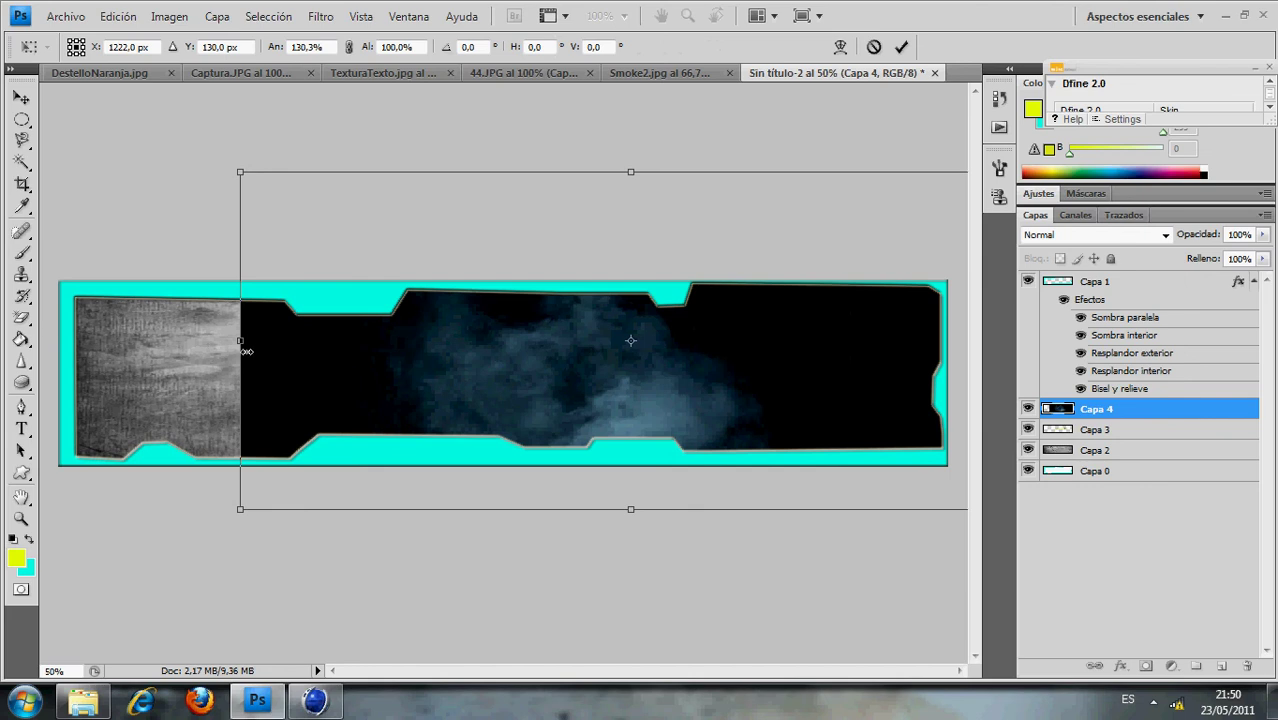
left_click_drag(246, 351, 22, 351)
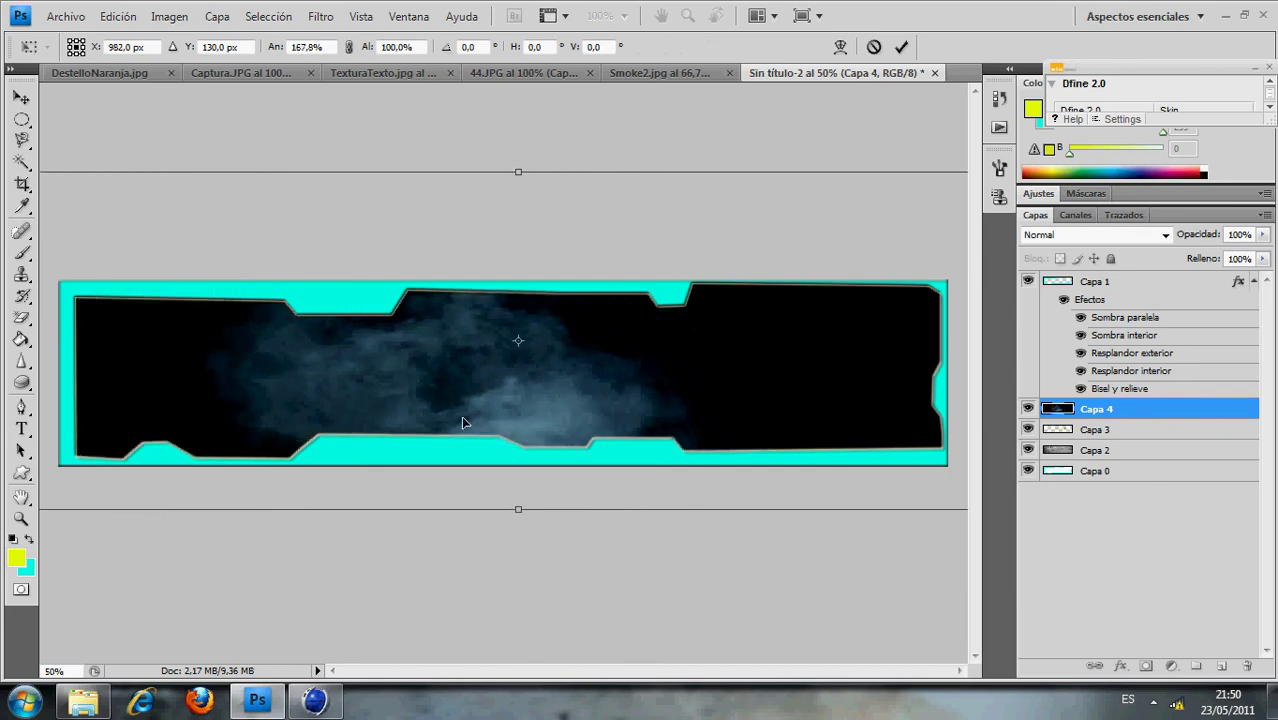
left_click_drag(461, 415, 507, 398)
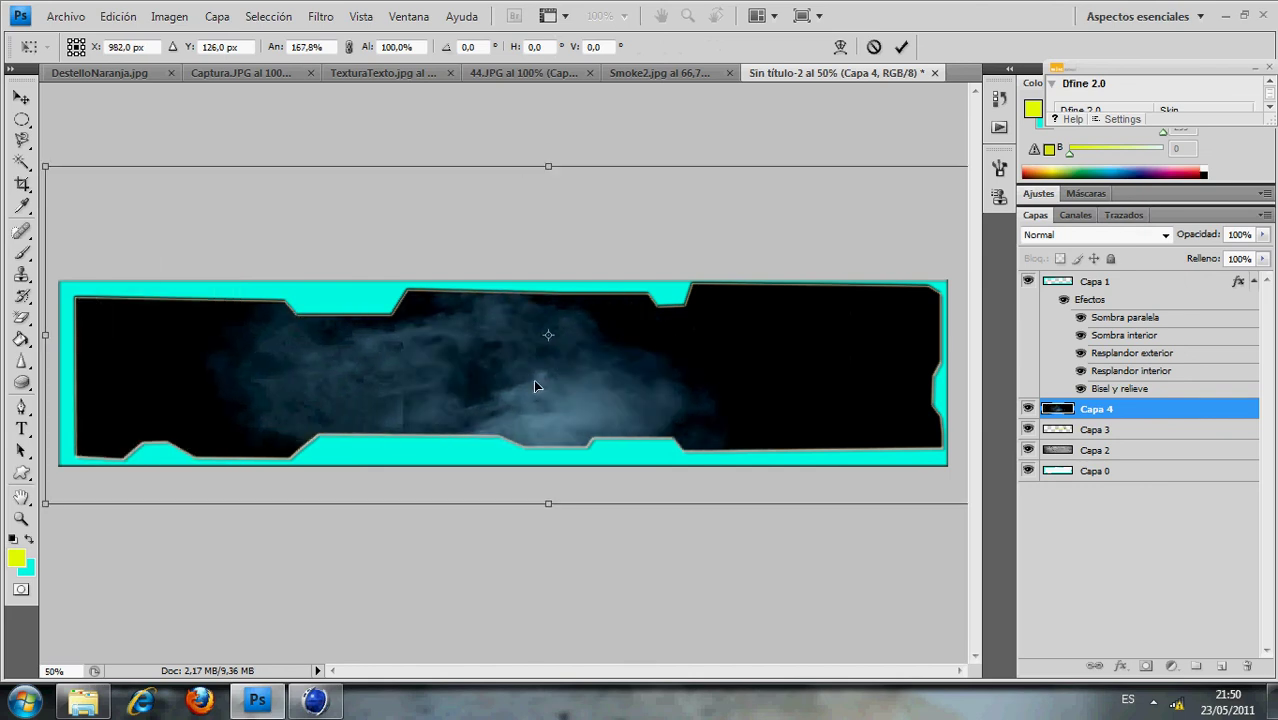
- Set the smoke layer's blend mode to Sobreexponer color and commit the transform
left_click(1166, 236)
left_click(1150, 263)
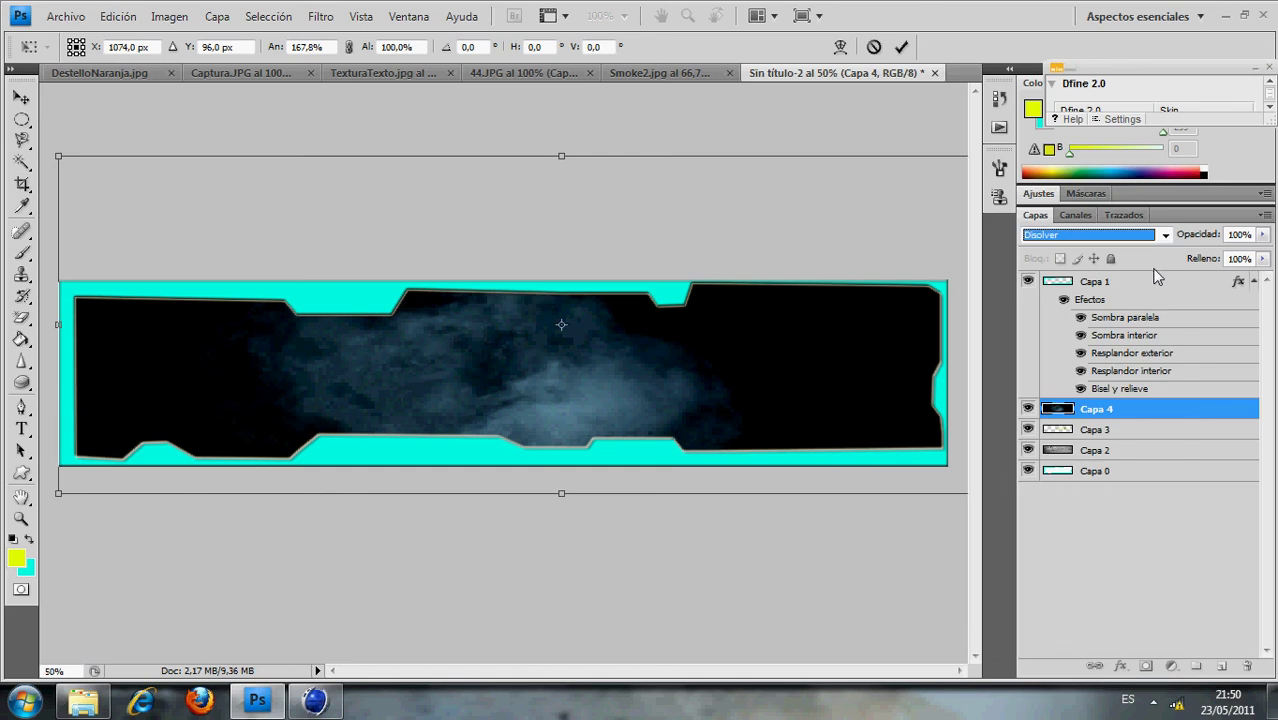
key("Down")
key("Down")
key("Down")
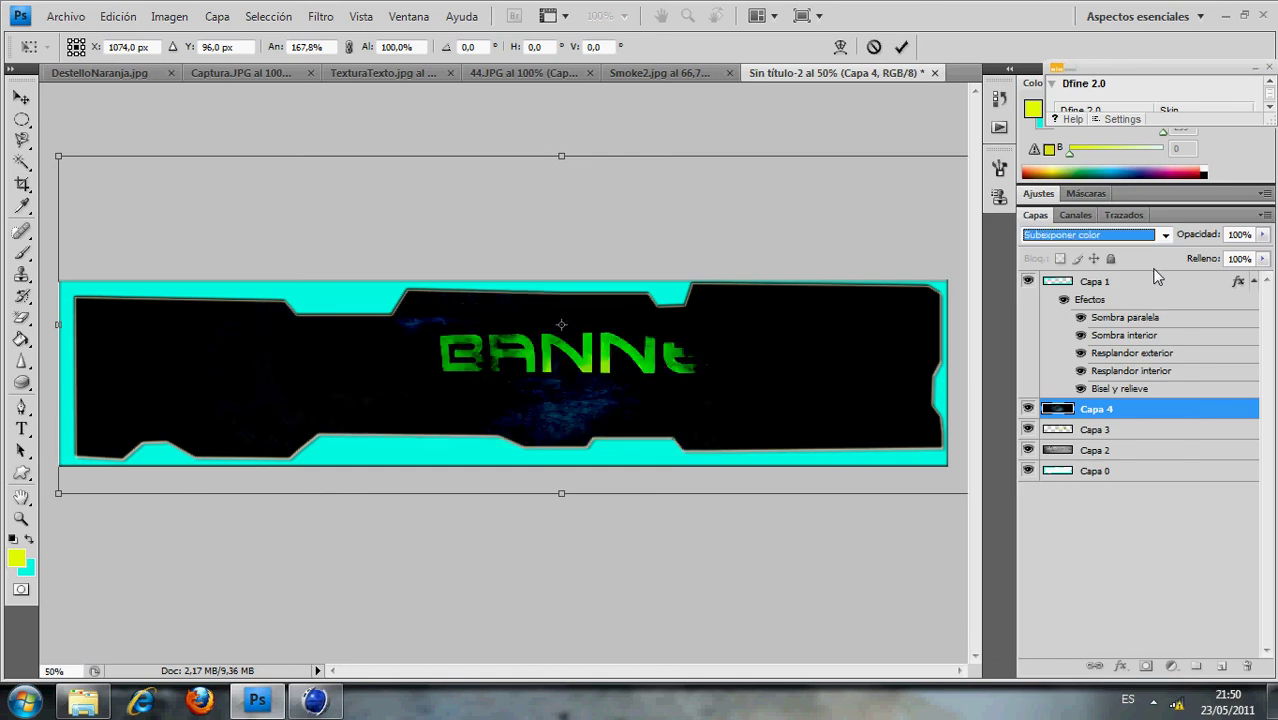
key("Down")
key("Down")
key("Down")
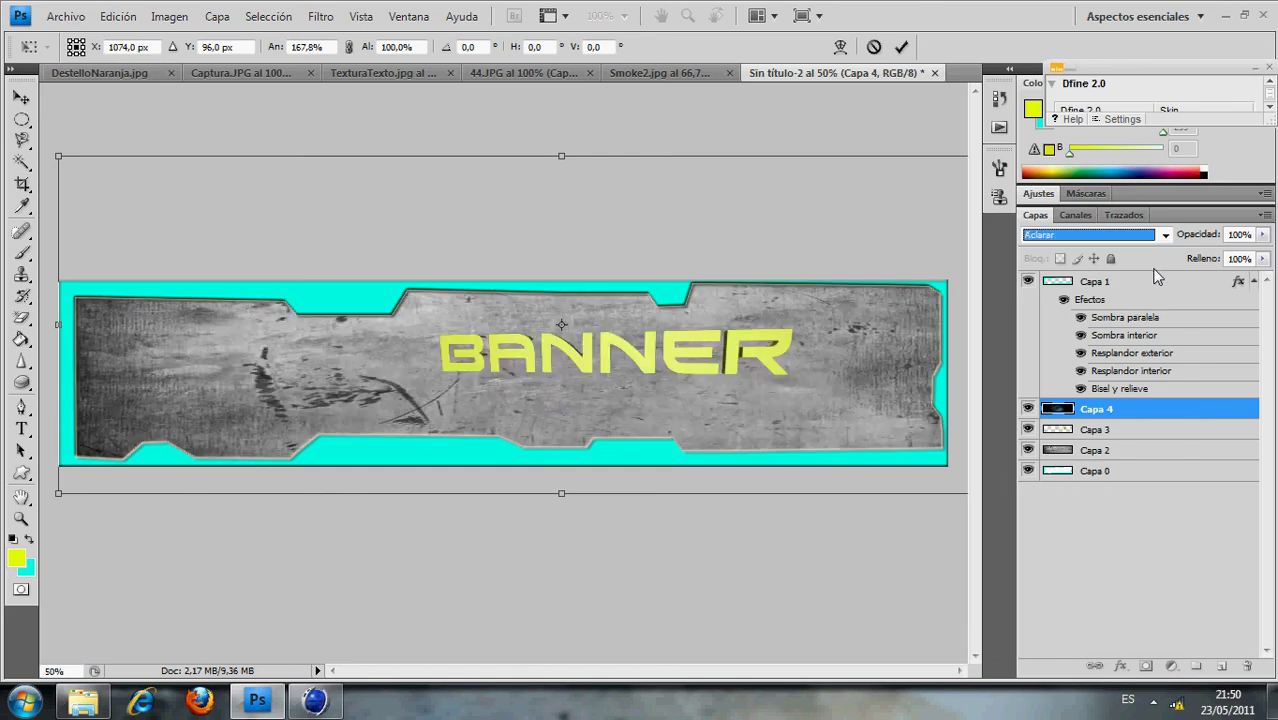
key("Down")
key("Down")
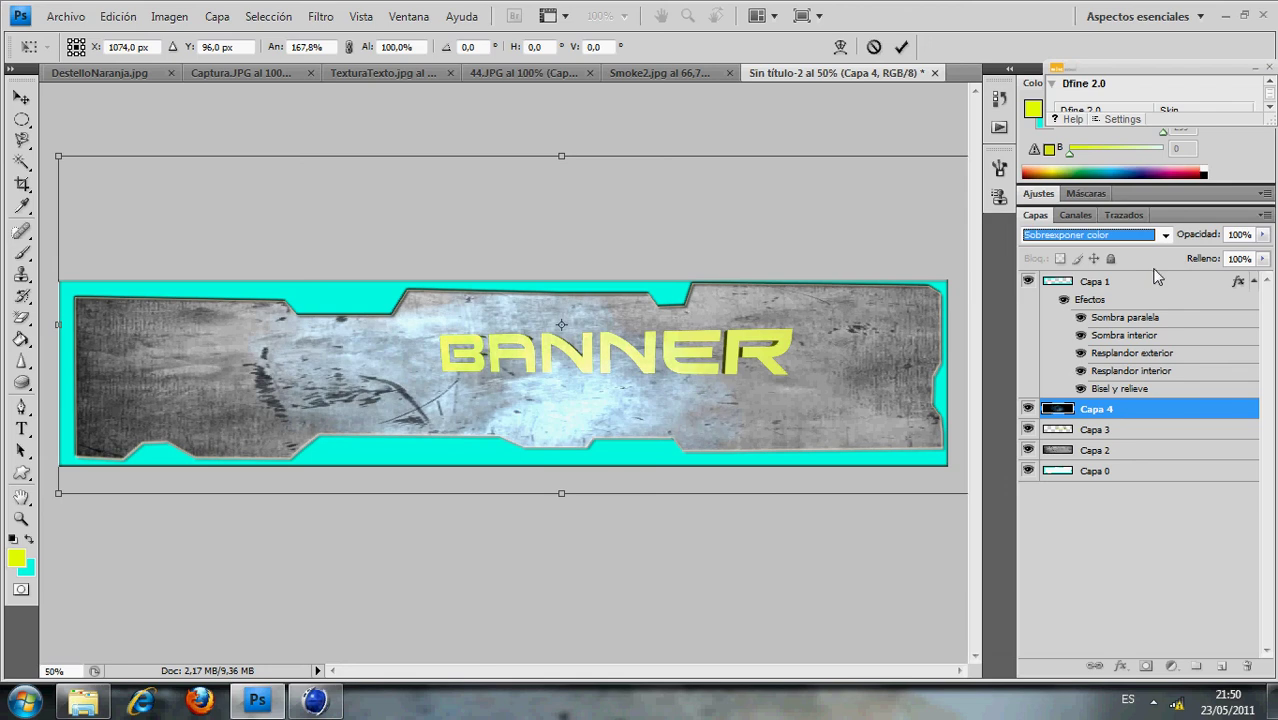
left_click(901, 48)
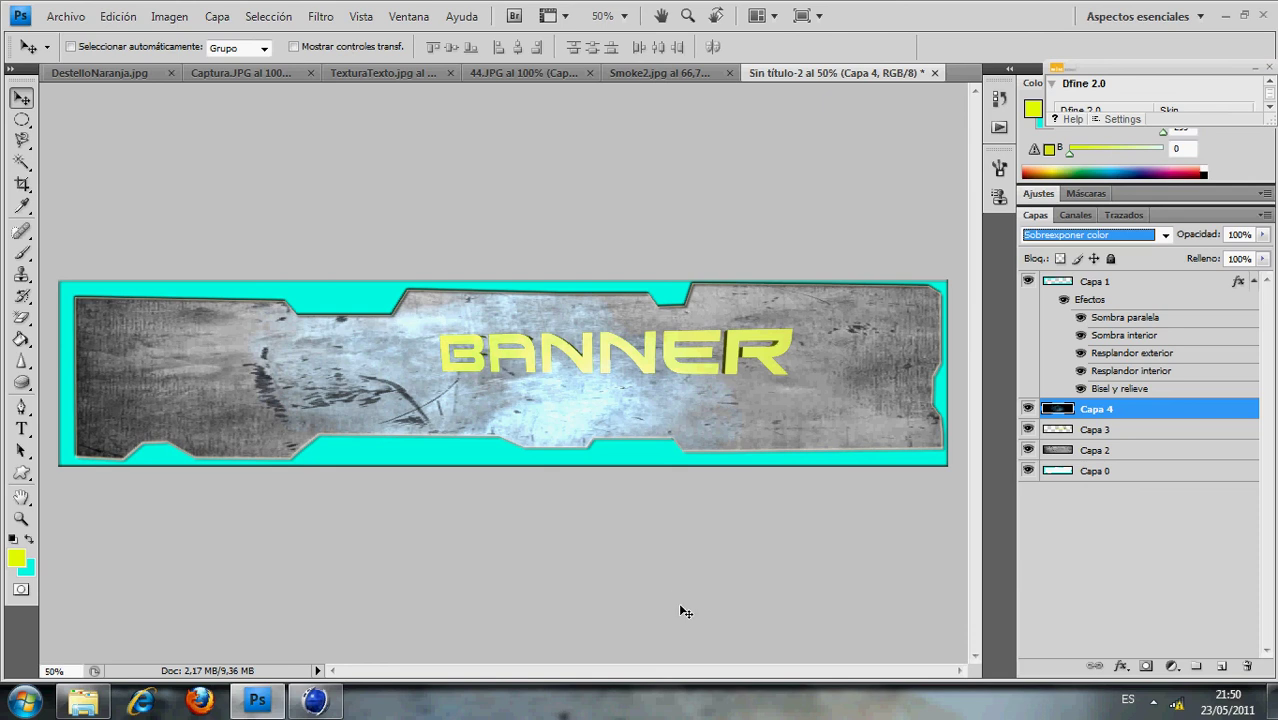
left_click(258, 703)
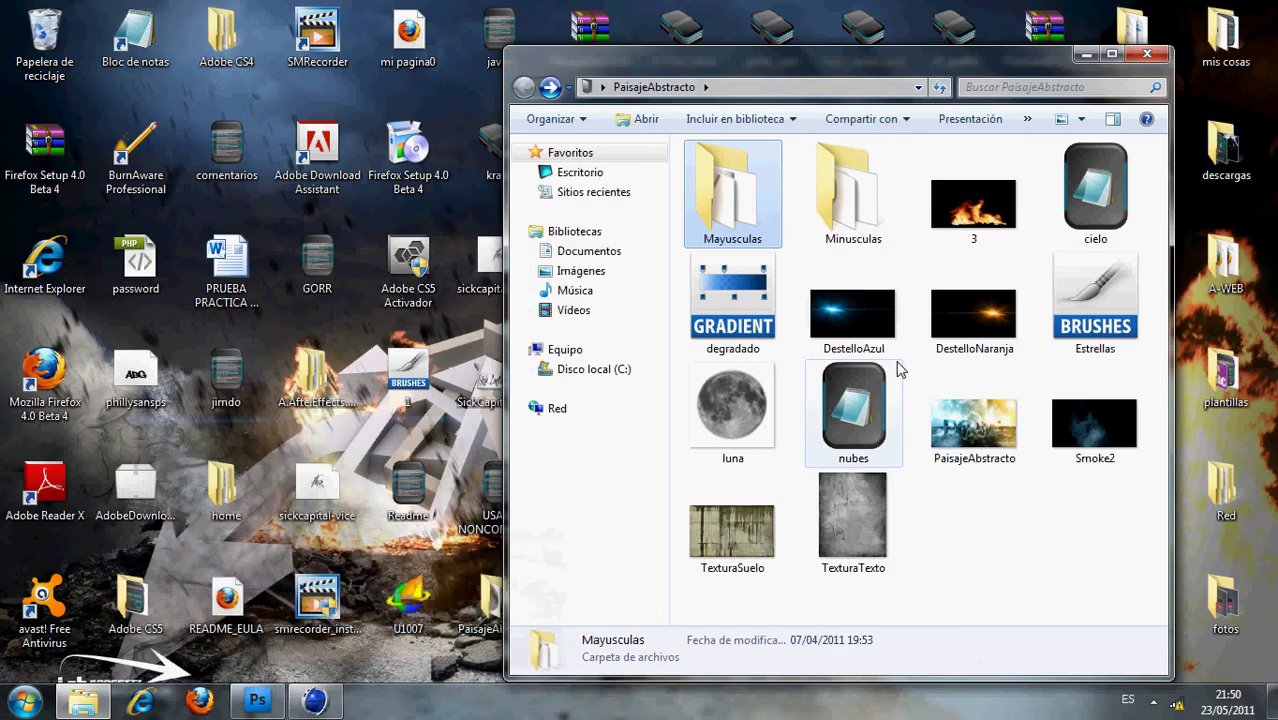
left_click(252, 703)
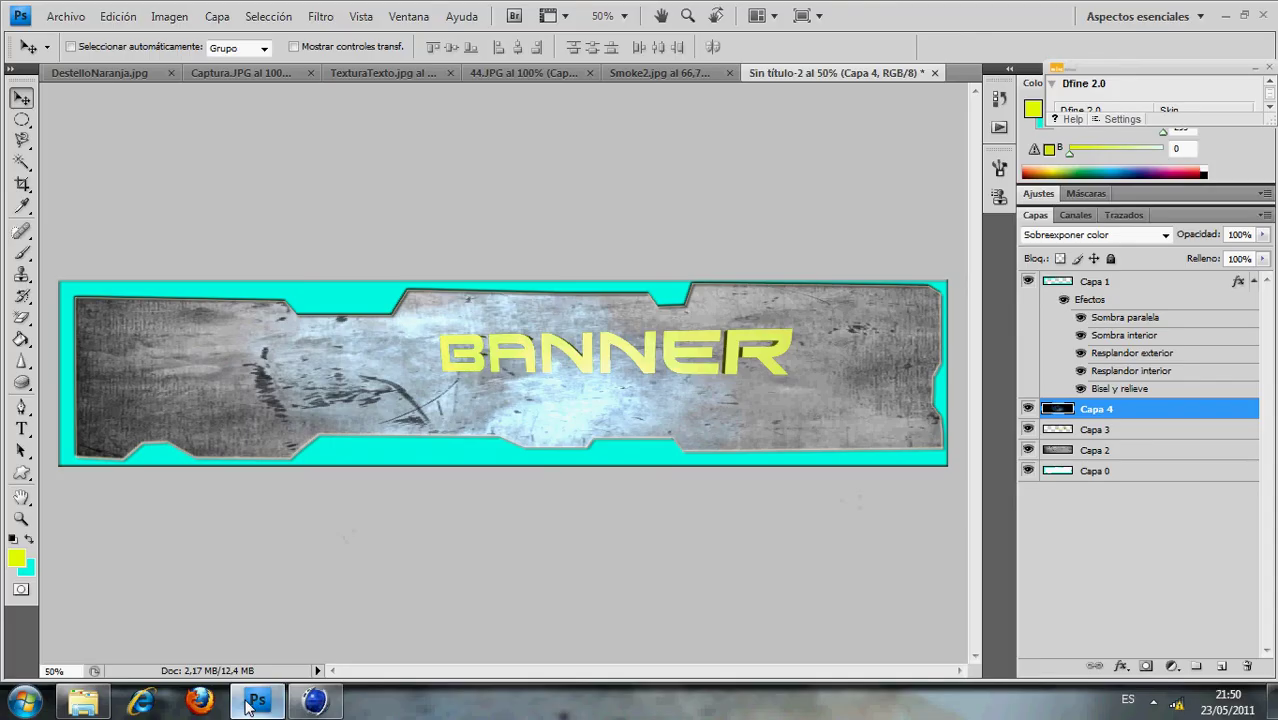
- Switch to 44.JPG and drag its ondadibujo layer into the banner
left_click(410, 76)
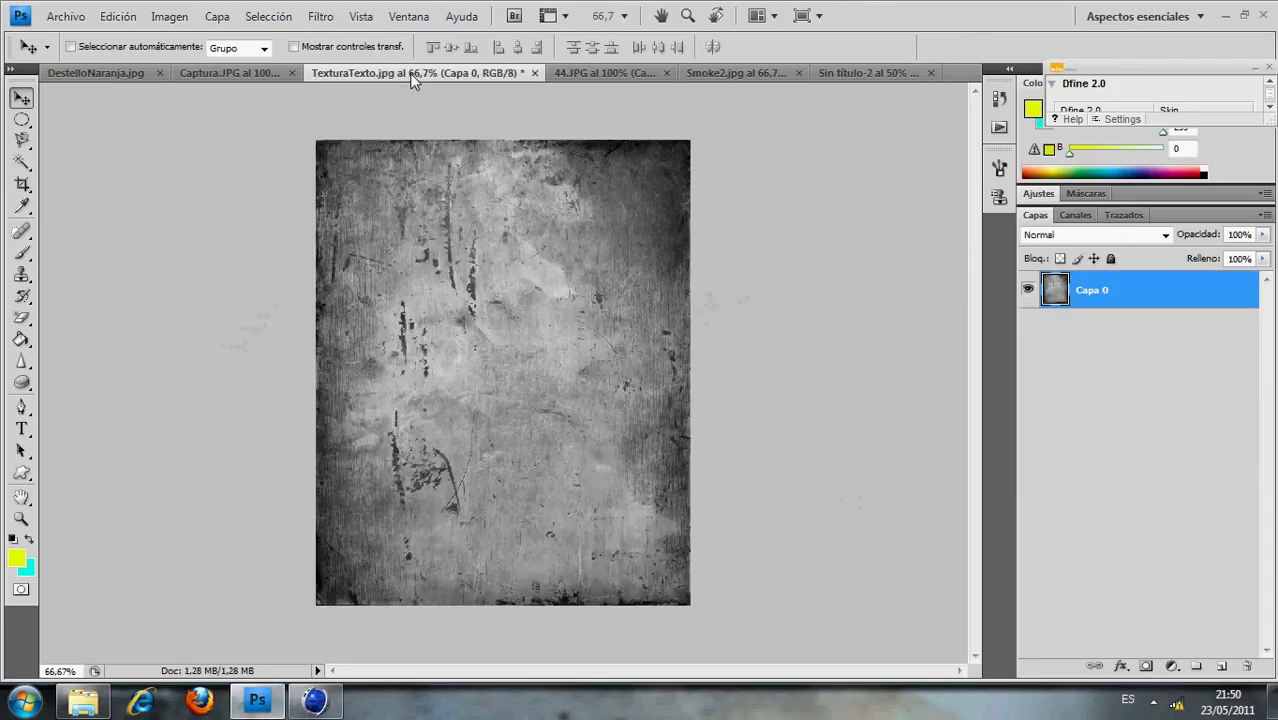
left_click(248, 75)
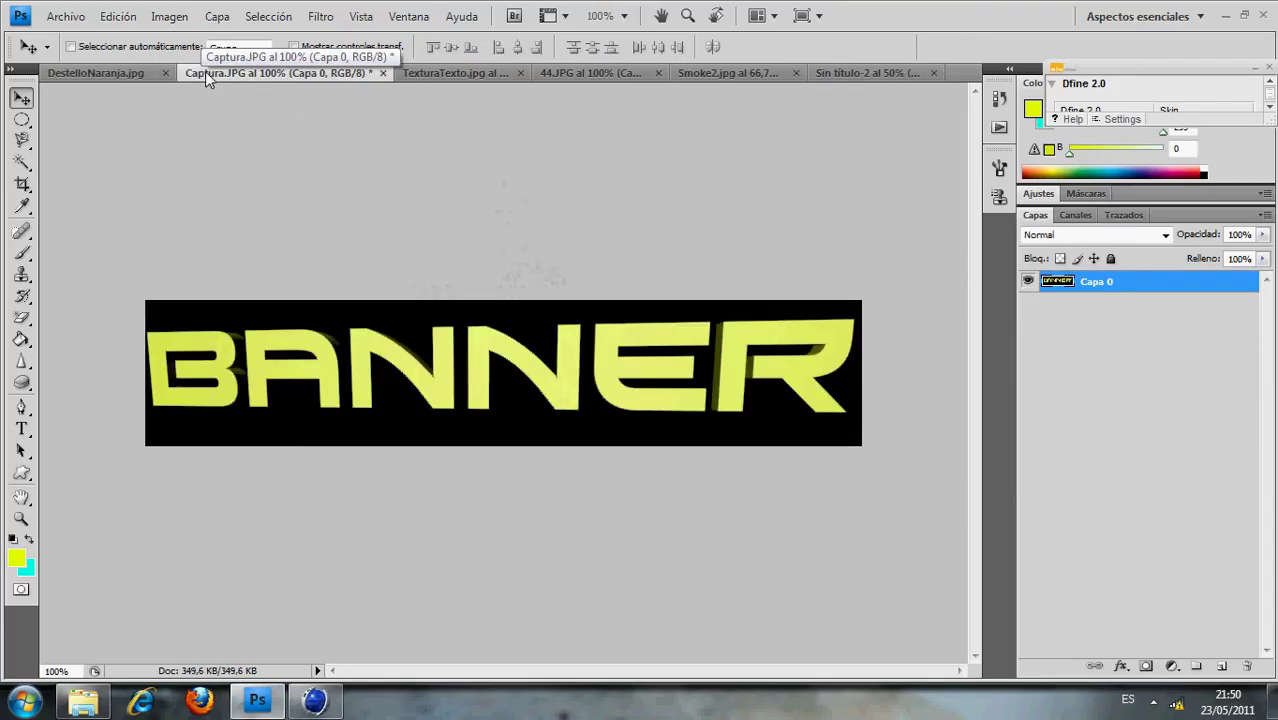
left_click(127, 78)
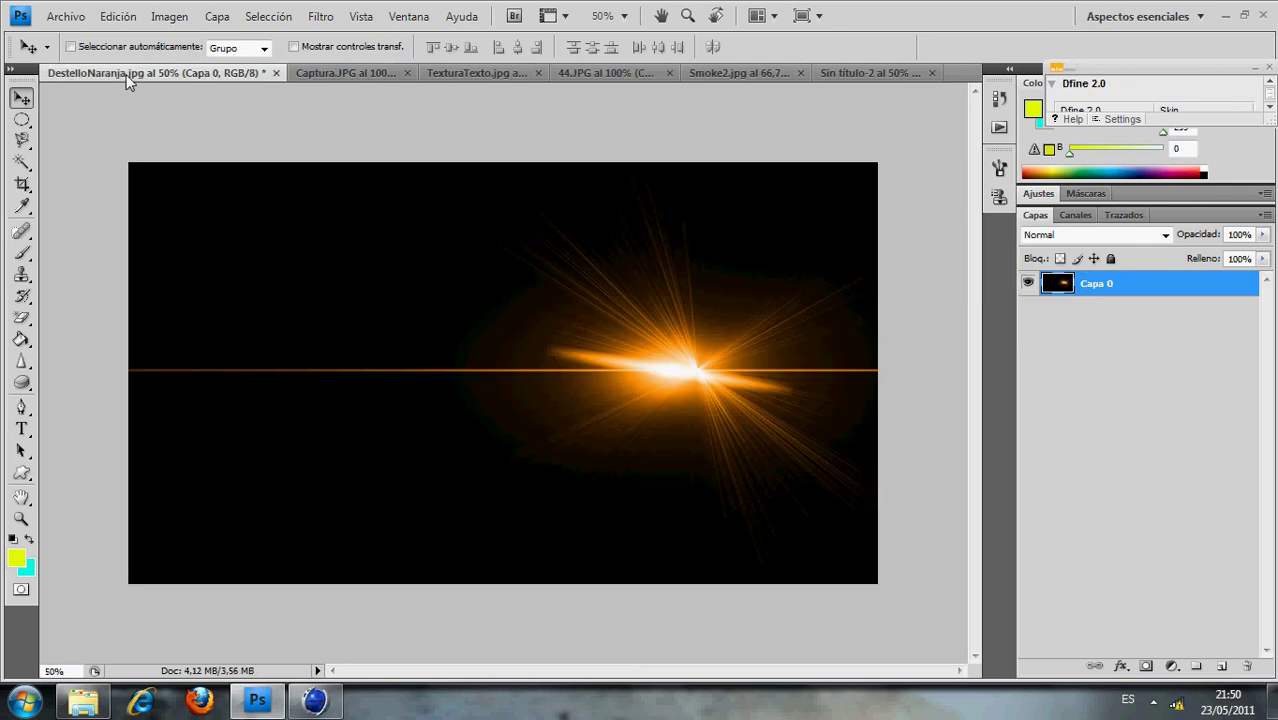
left_click(494, 76)
left_click(612, 78)
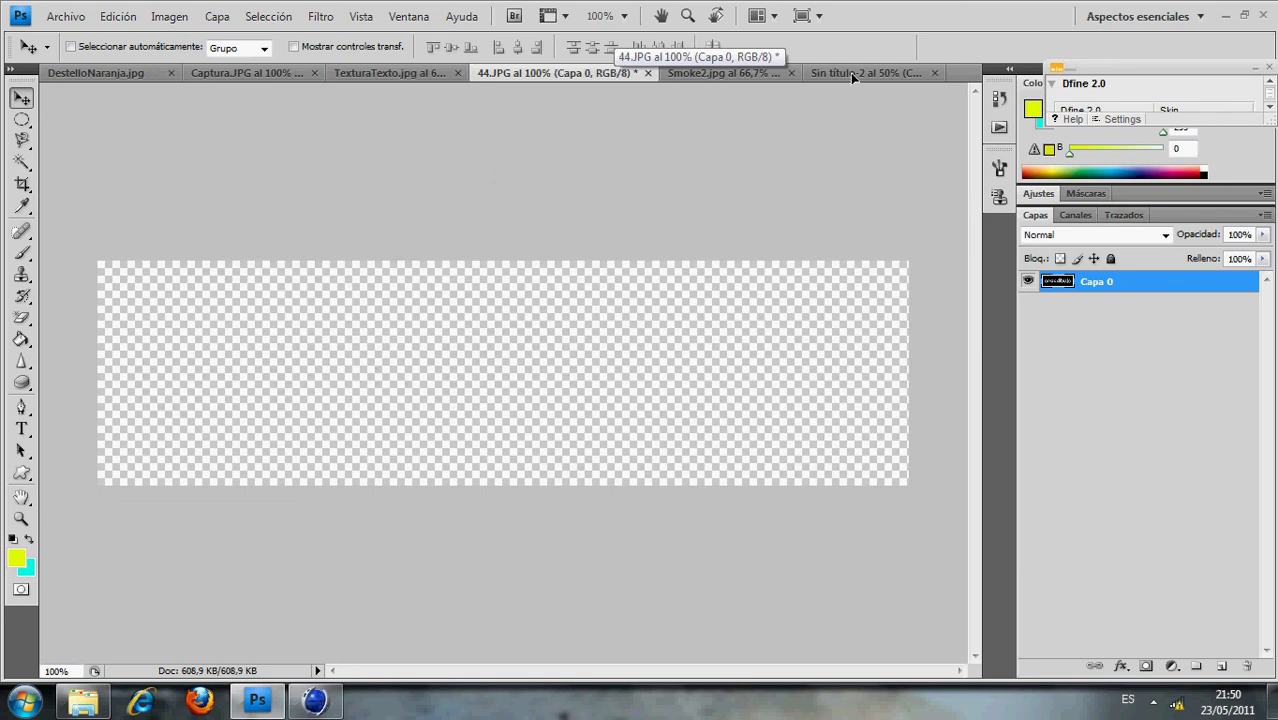
mouse_move(853, 78)
left_mouse_down()
mouse_move(497, 360)
mouse_move(352, 409)
left_mouse_up()
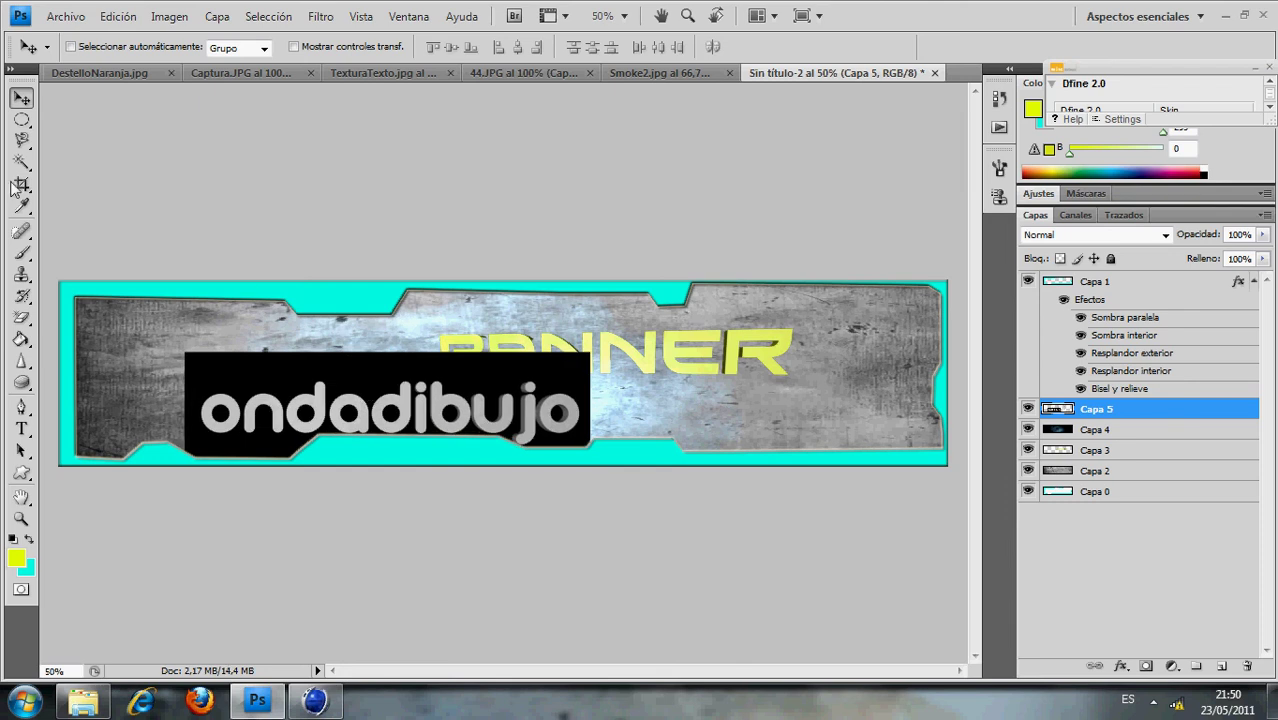
- Magic-erase the black box around ondadibujo and the black inside d, a, d, b and both o's
left_click(21, 317)
left_click(272, 400)
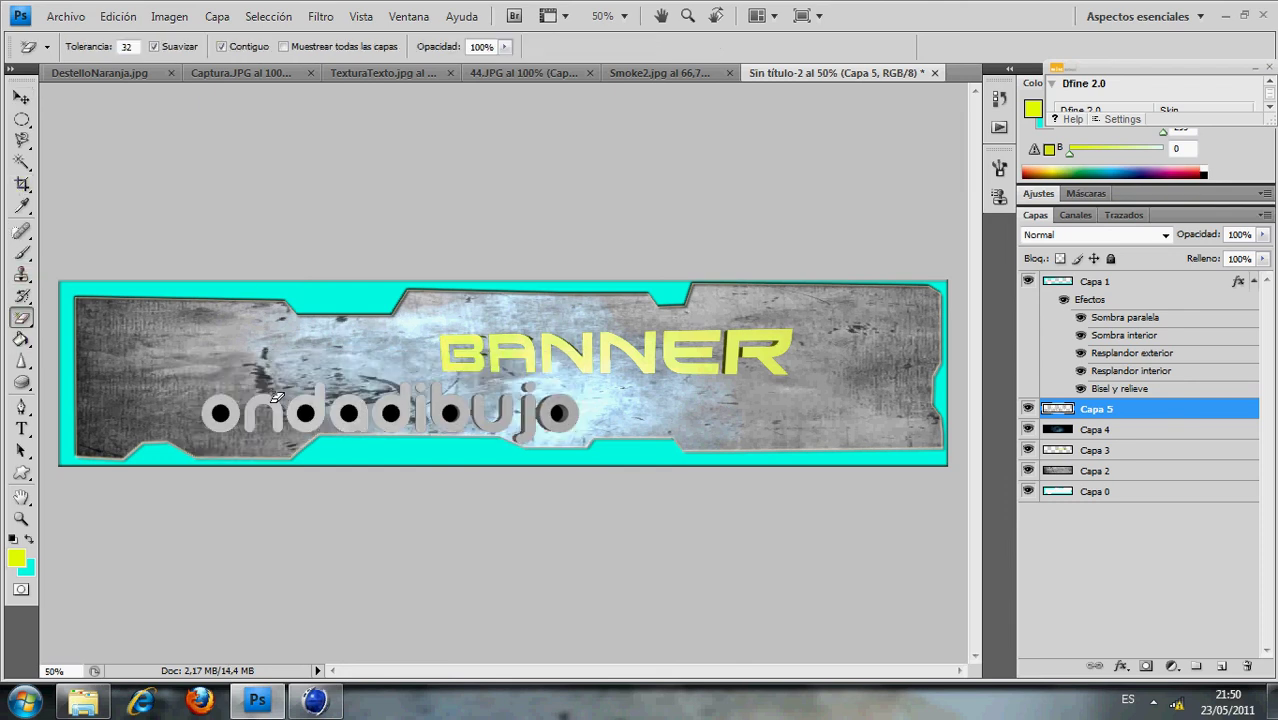
left_click(305, 413)
left_click(348, 413)
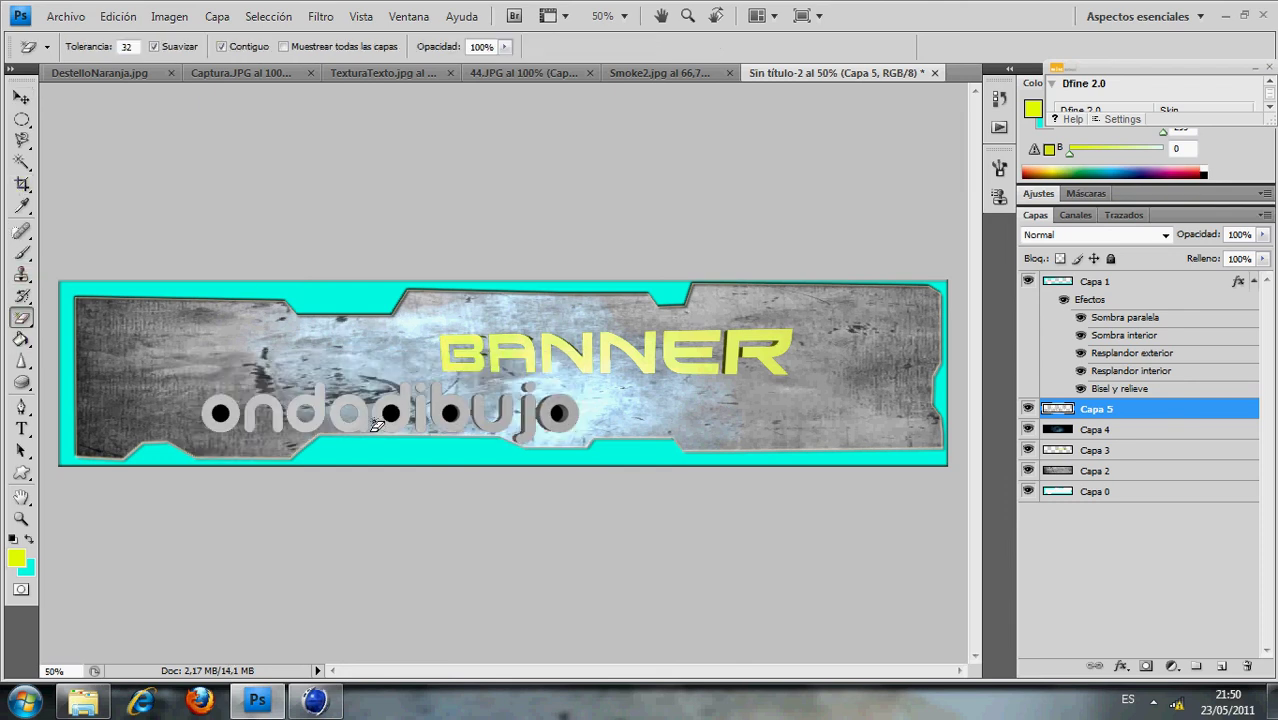
left_click(390, 413)
left_click(450, 414)
left_click(557, 414)
left_click(221, 414)
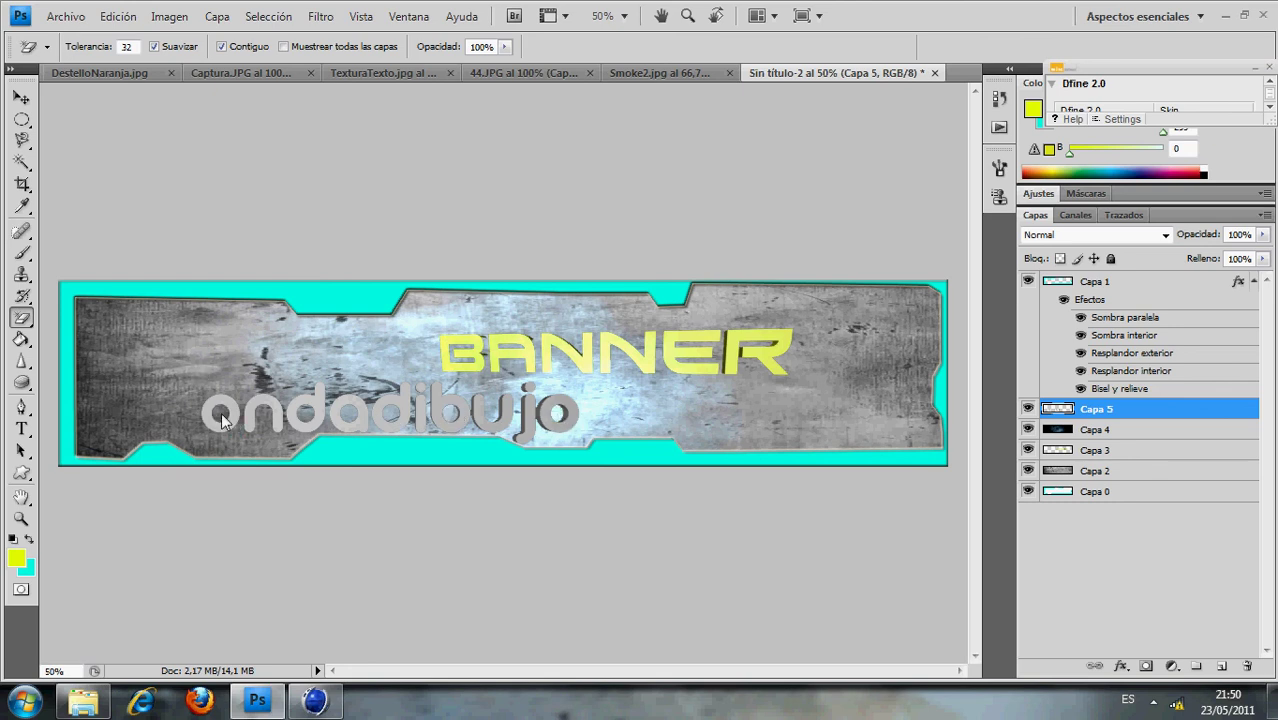
- Give the ondadibujo layer (Capa 5) Sombra paralela and Sombra interior layer styles
double_click(1178, 418)
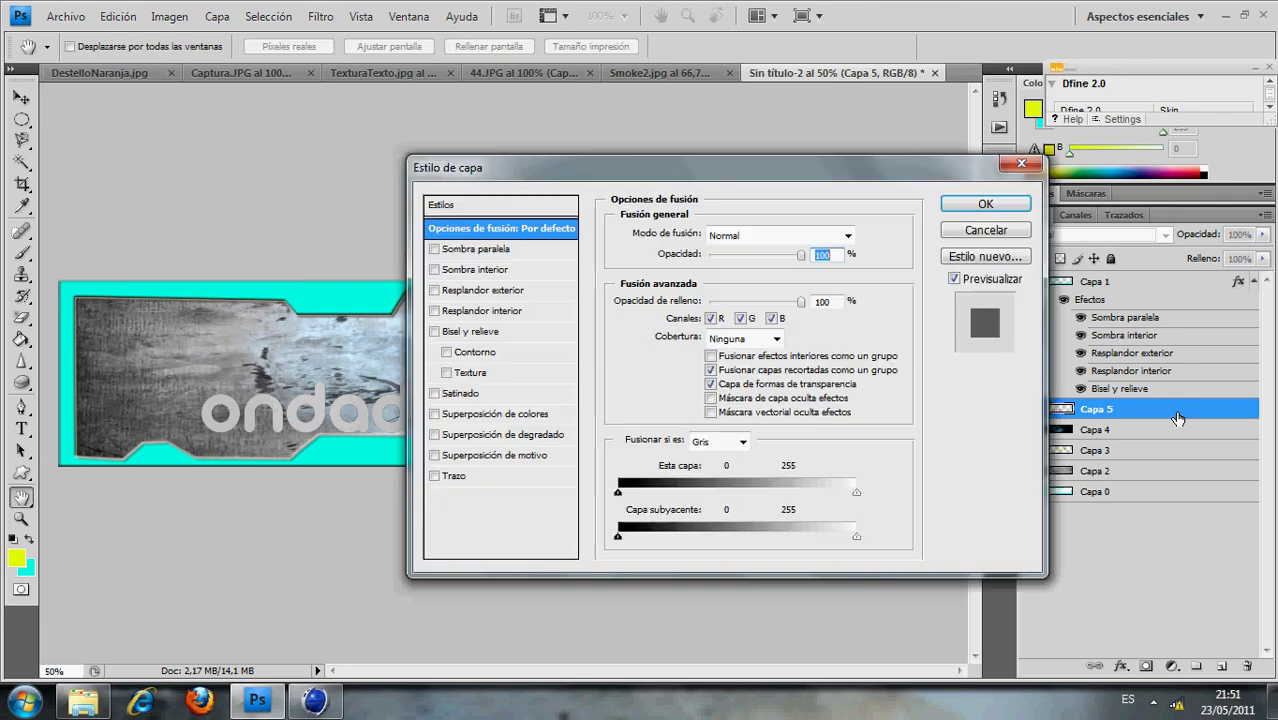
left_click(435, 250)
left_click(435, 270)
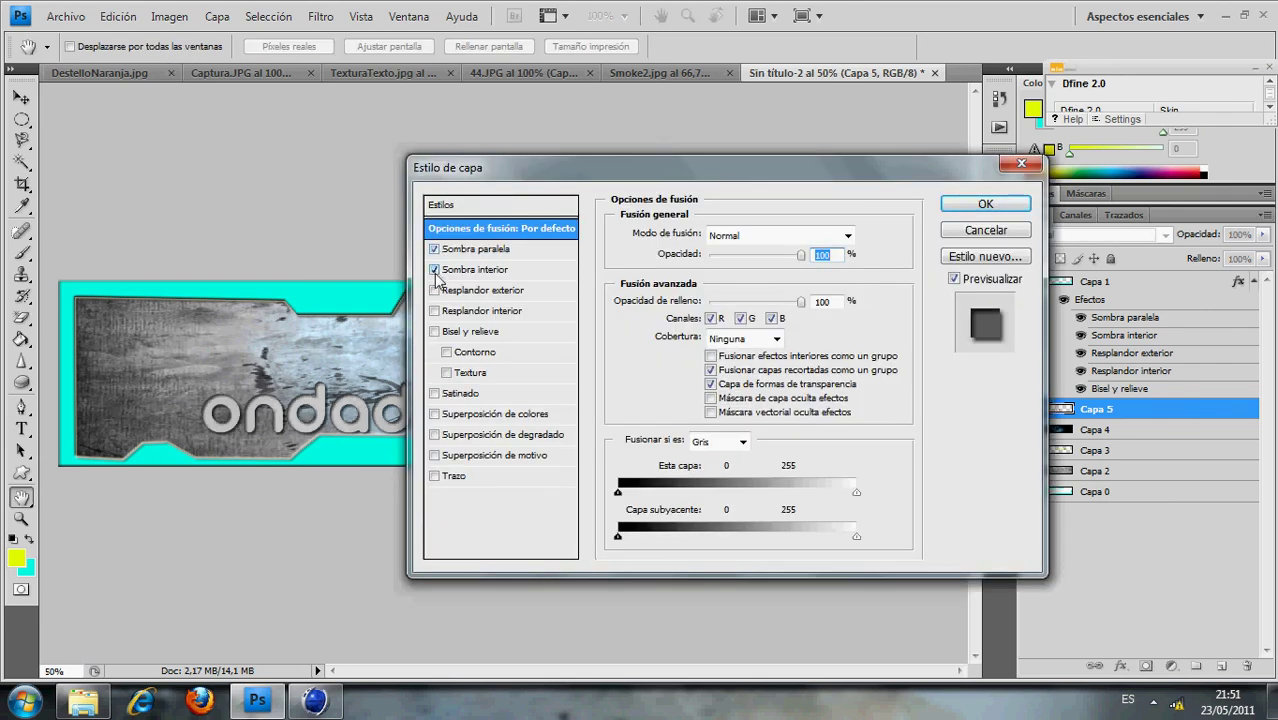
left_click(985, 204)
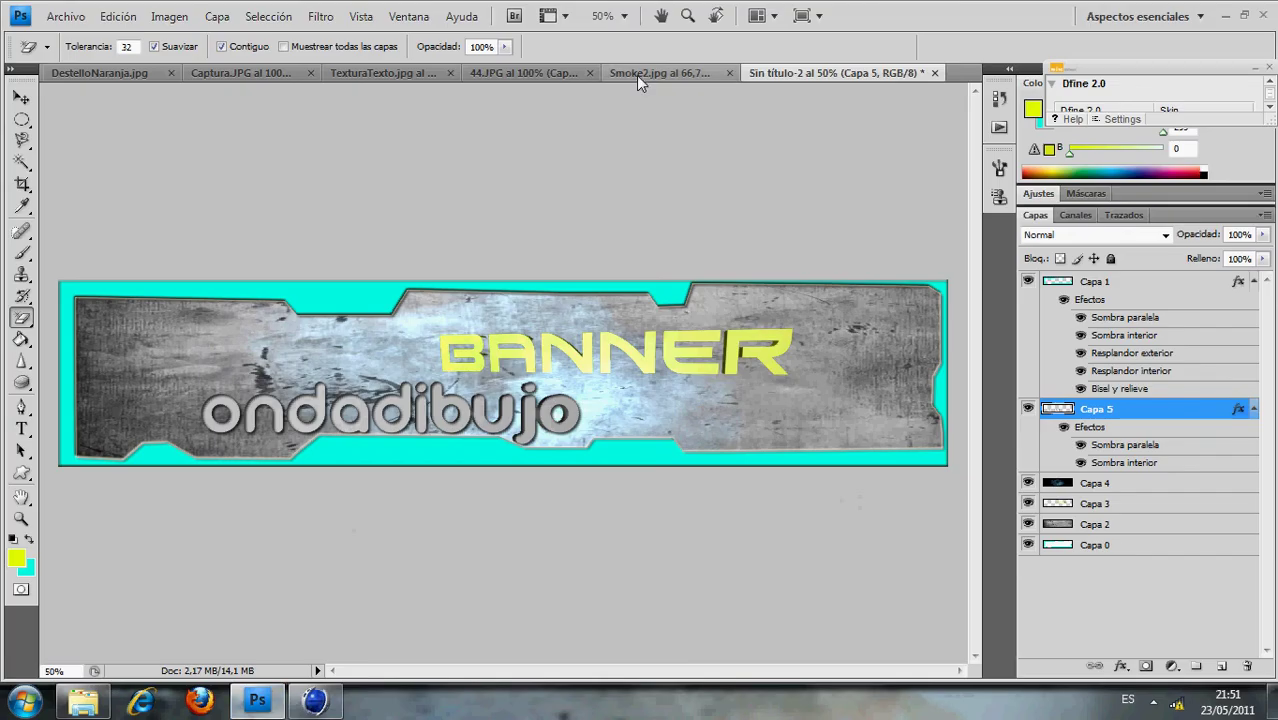
- Drag the orange flare from DestelloNaranja.jpg into the banner document with the Move tool
left_click(636, 75)
left_click(534, 70)
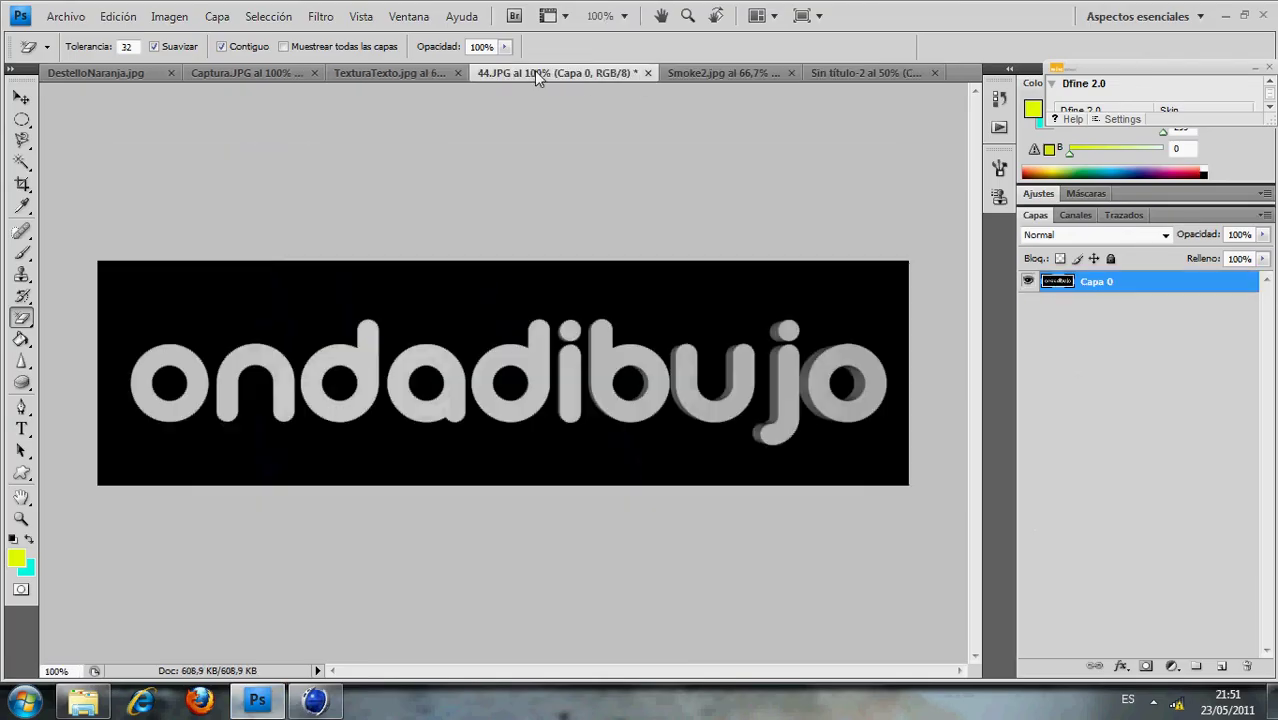
left_click(420, 71)
left_click(253, 72)
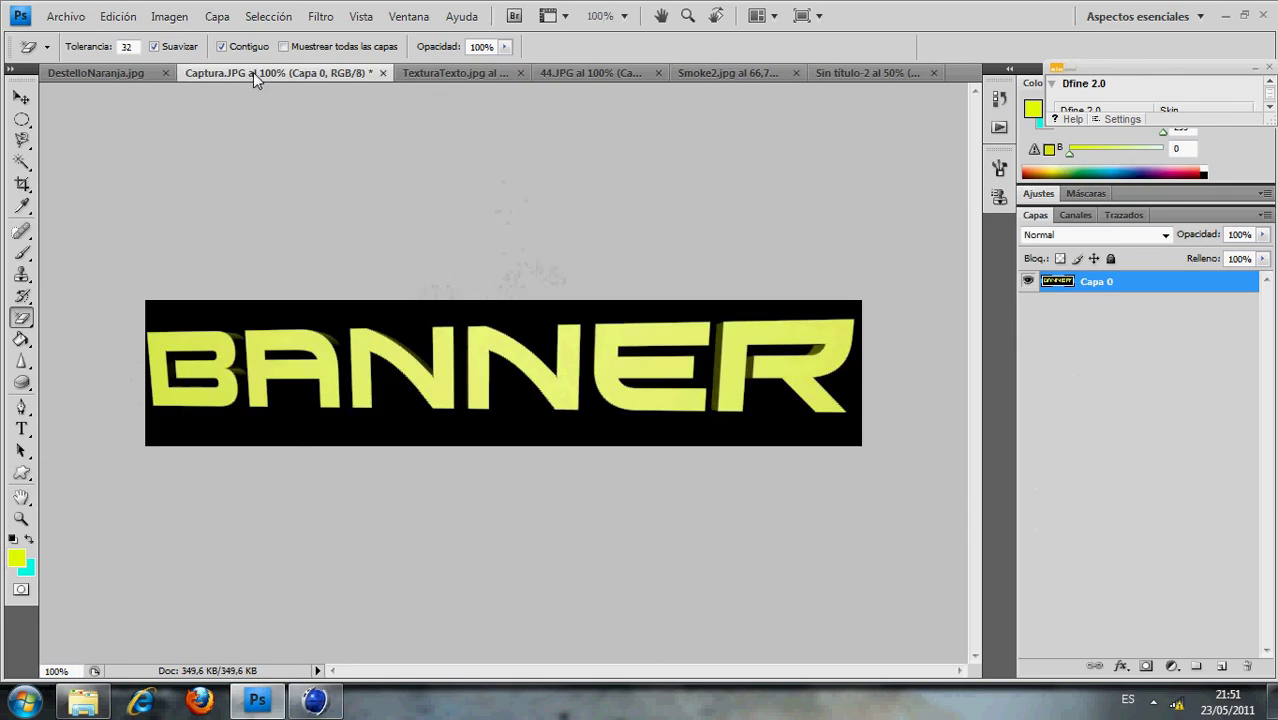
left_click(110, 72)
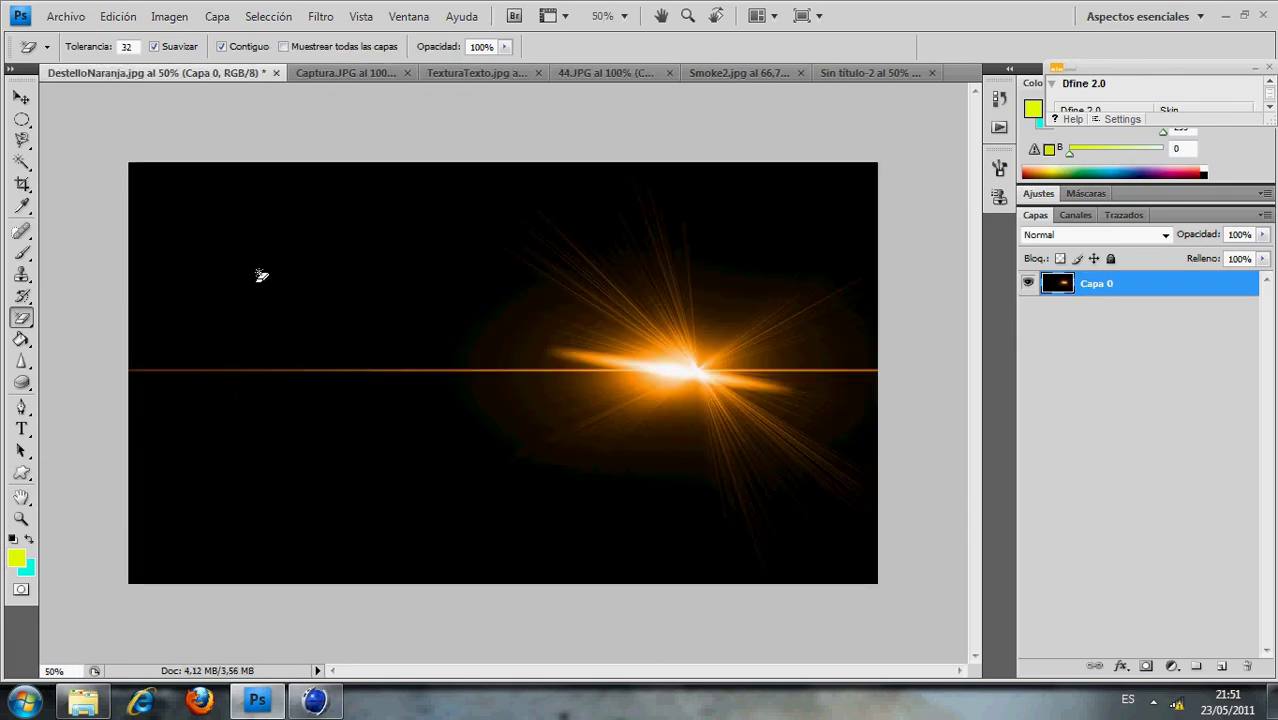
left_click(21, 97)
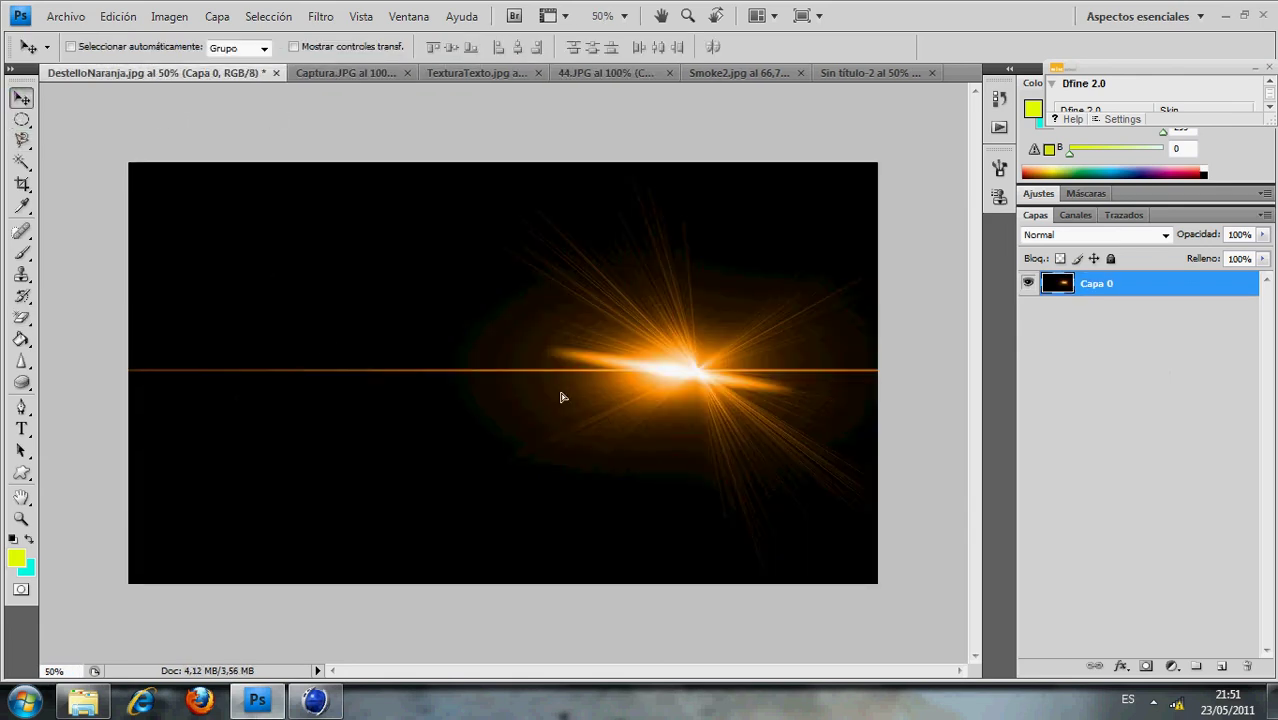
mouse_move(562, 393)
left_mouse_down()
mouse_move(712, 200)
mouse_move(852, 84)
mouse_move(820, 377)
mouse_move(774, 433)
mouse_move(699, 416)
left_mouse_up()
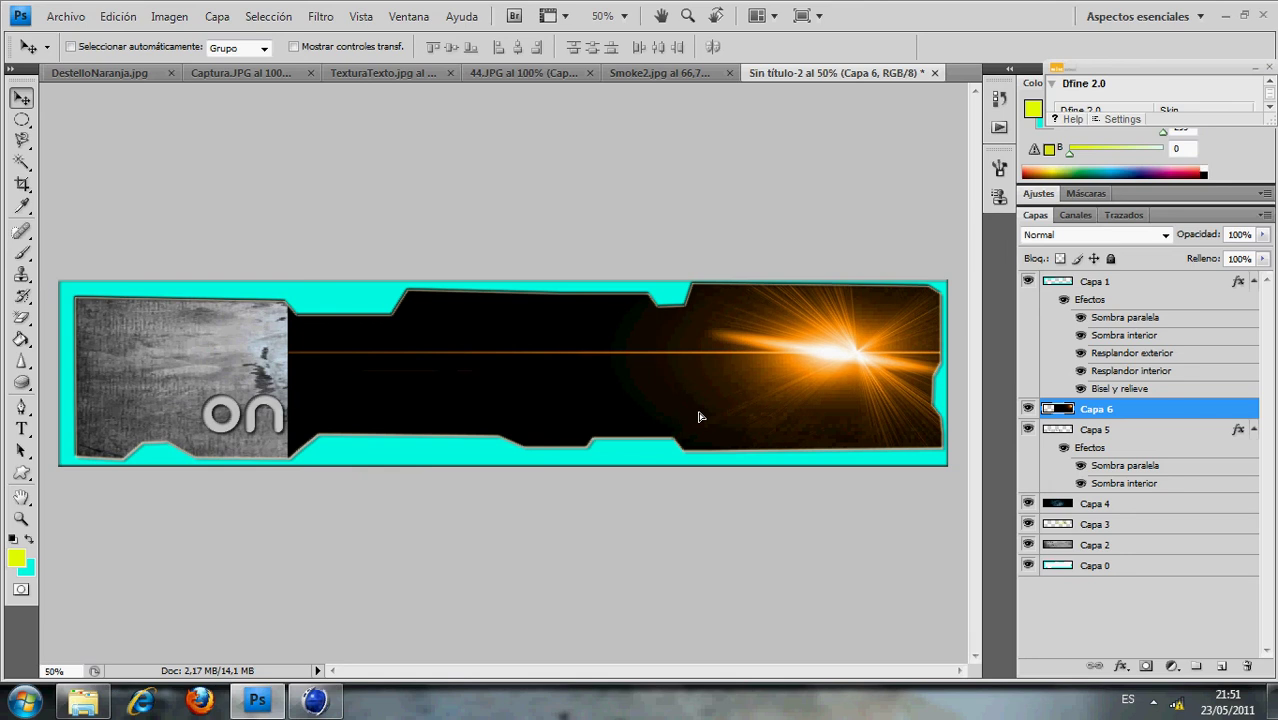
- Try Multiply blending and lower opacity on the flare layer, then restore 100% opacity
left_click(1150, 236)
left_click(1148, 268)
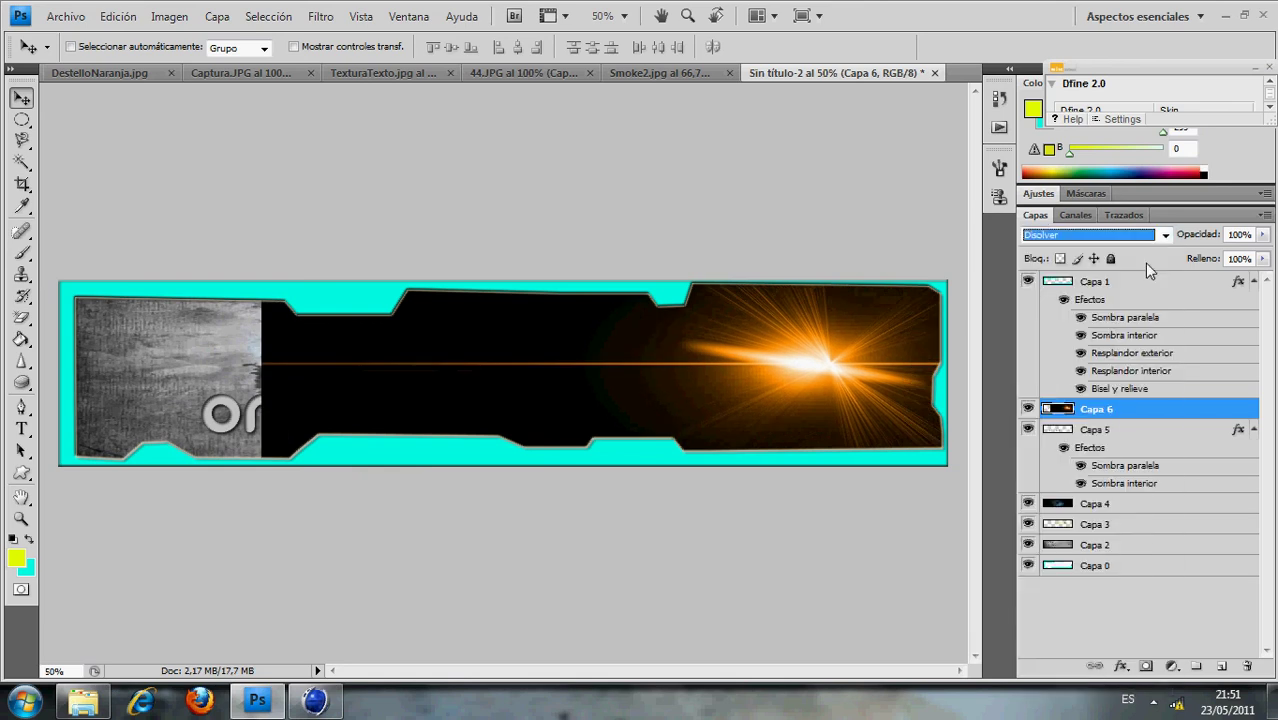
key("Down")
key("Down")
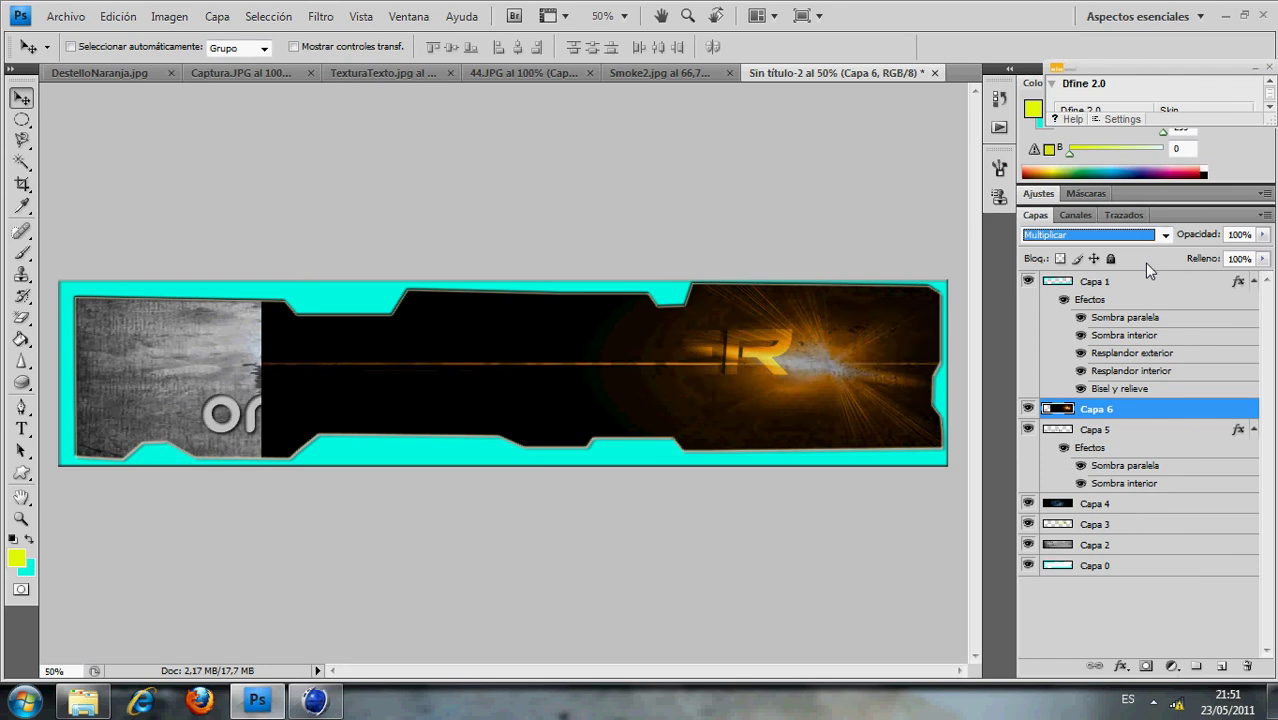
left_click(1262, 234)
left_click_drag(1260, 258, 1220, 258)
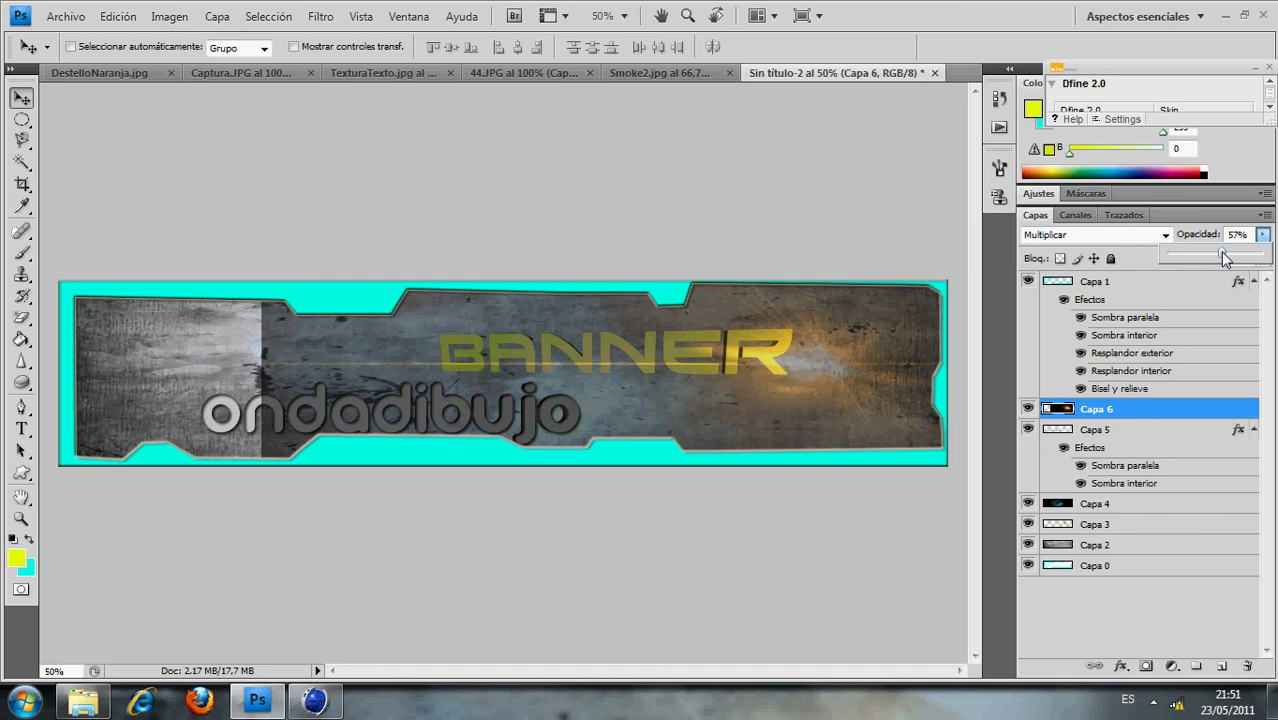
left_click_drag(1224, 258, 1262, 256)
- Set Capa 6 to Trama (Screen) blending and nudge the flare up-right beside BANNER
left_click(1166, 238)
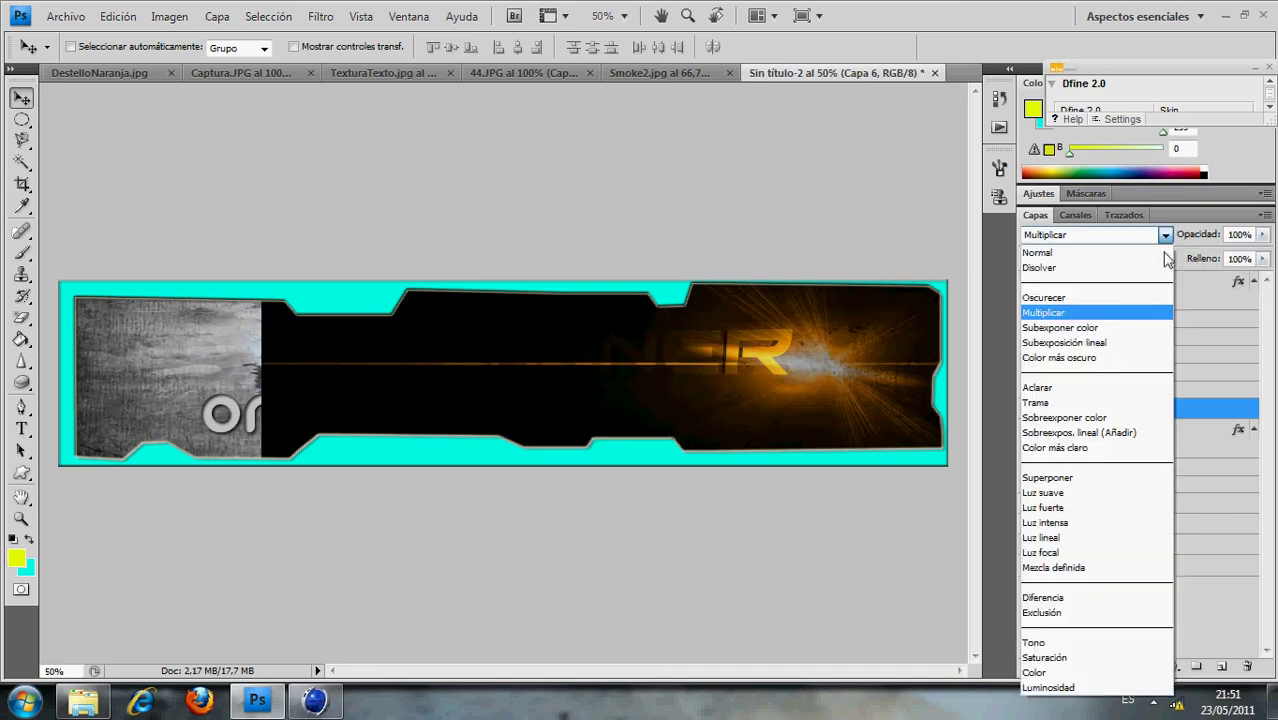
left_click(1150, 328)
key("Down")
key("Down")
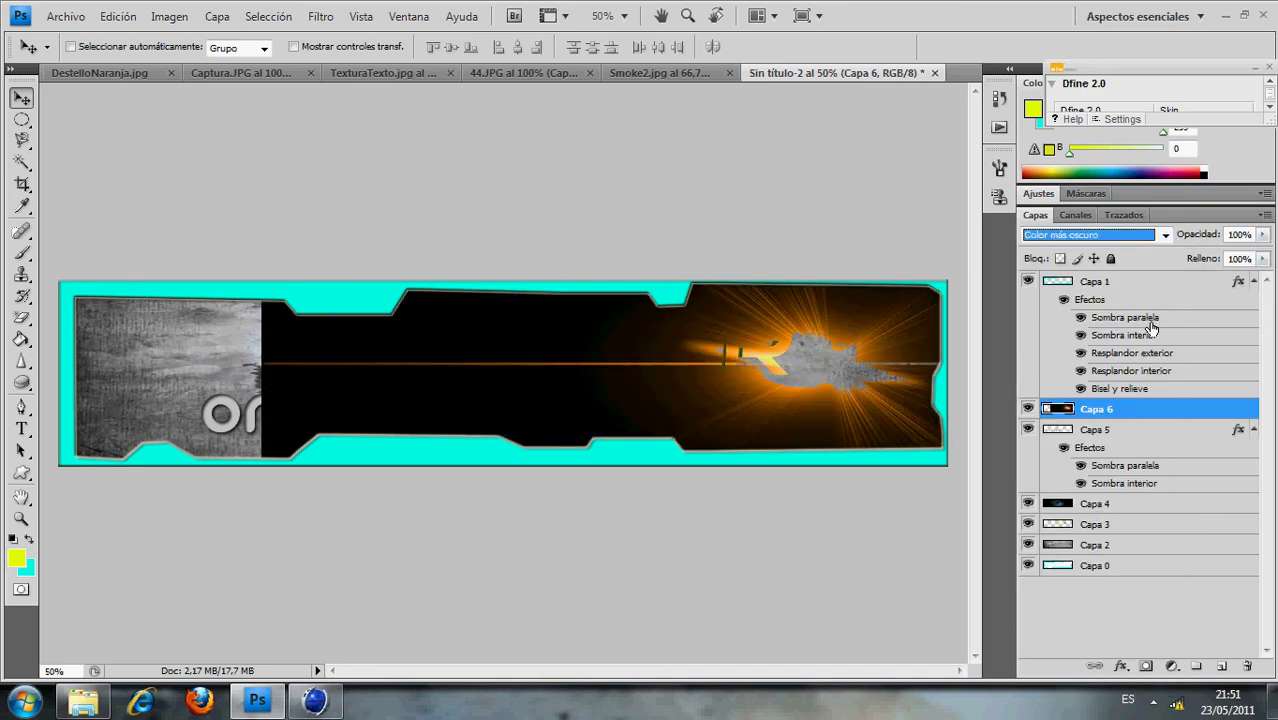
key("Down")
key("Down")
key("Up")
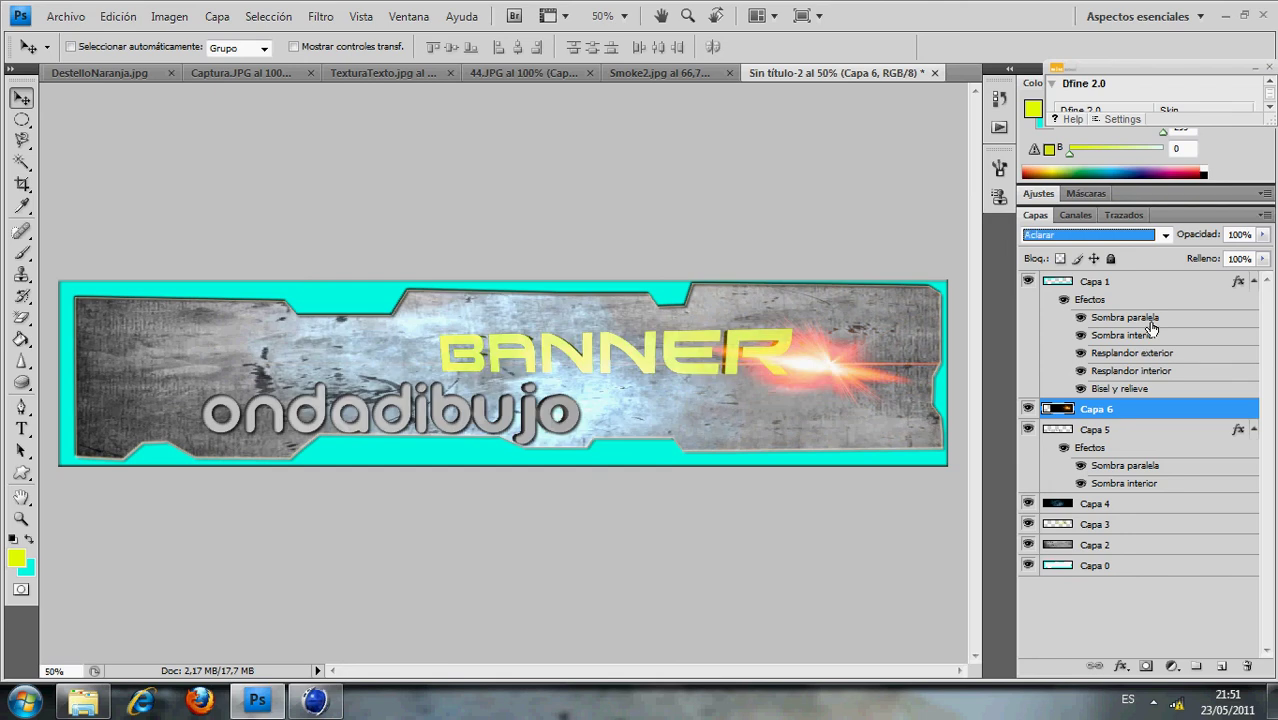
key("Down")
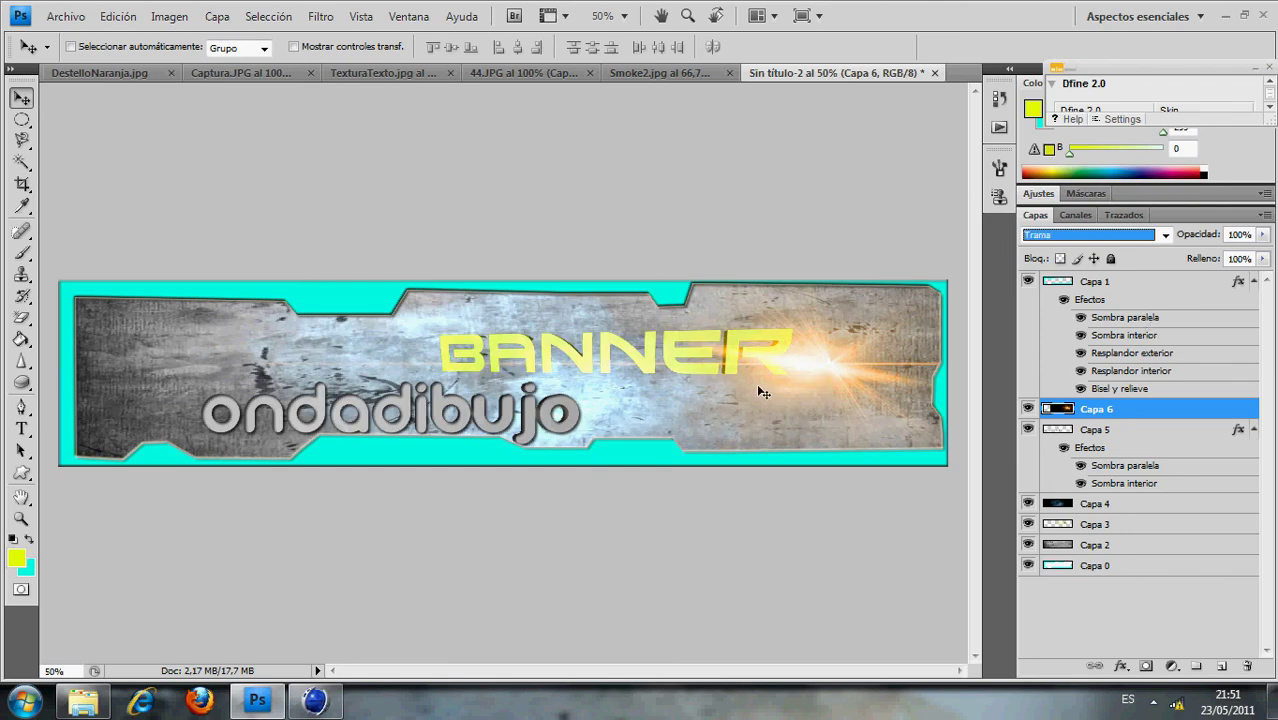
left_click_drag(813, 384, 786, 343)
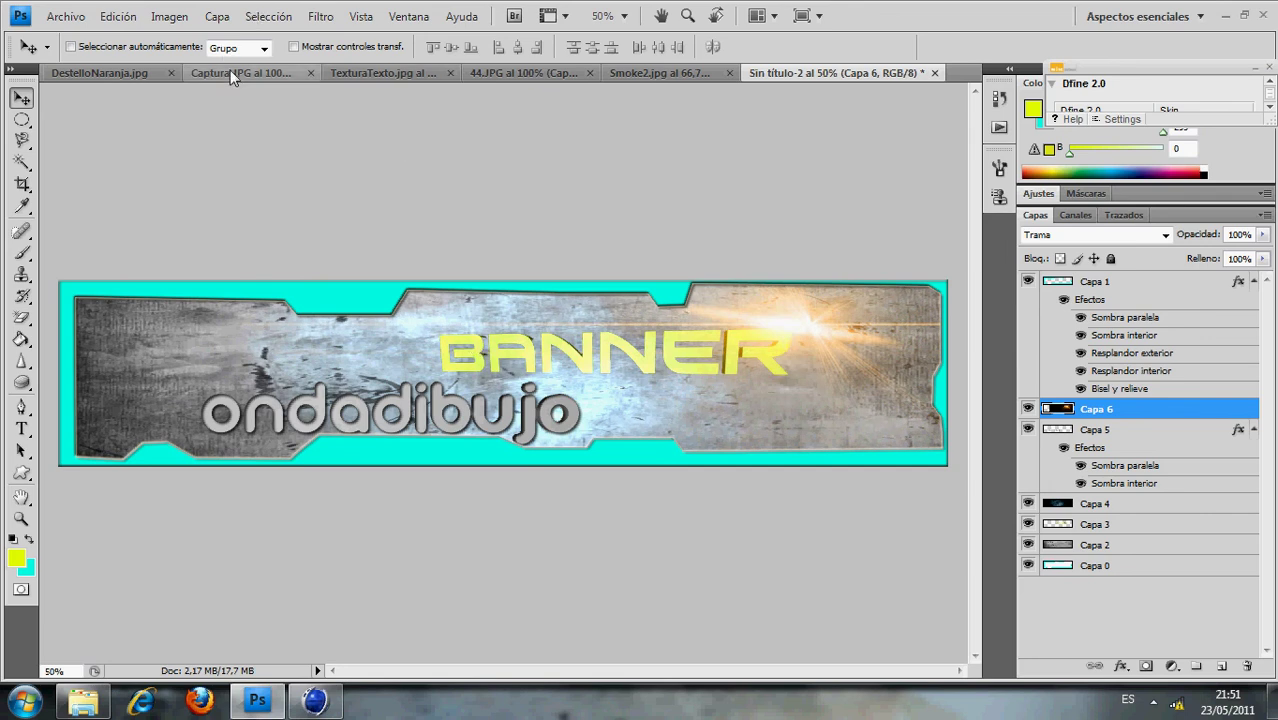
- Open the DestelloAzul flare image via Archivo > Abrir
left_click(72, 16)
left_click(80, 56)
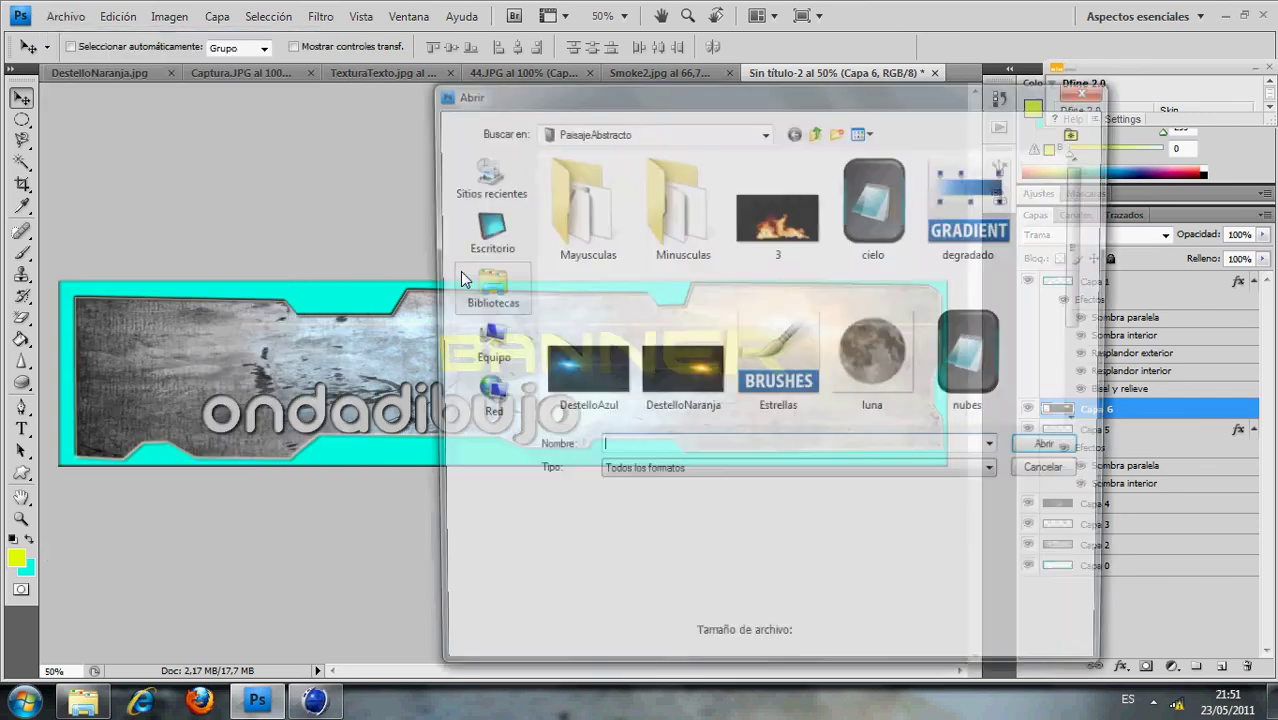
left_click(565, 366)
double_click(565, 366)
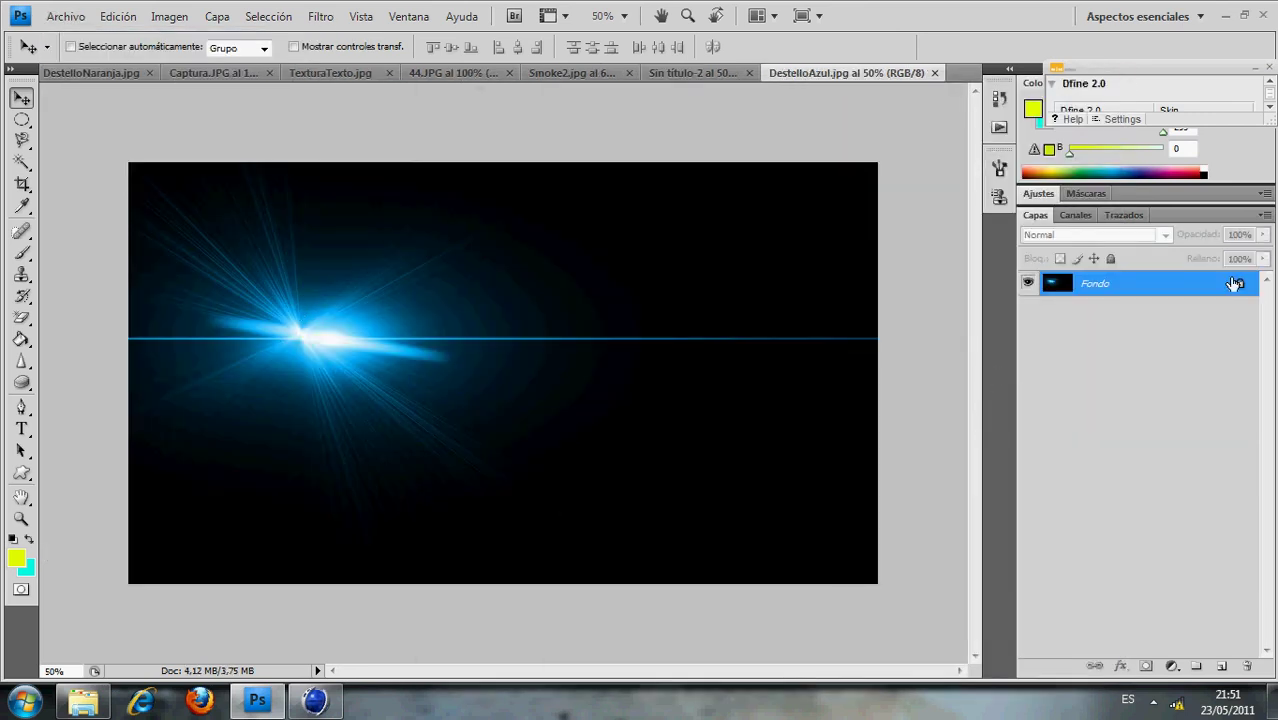
- Convert its Fondo to Capa 0 and bring the blue flare onto the Sin título-2 banner
double_click(1256, 290)
left_click(822, 216)
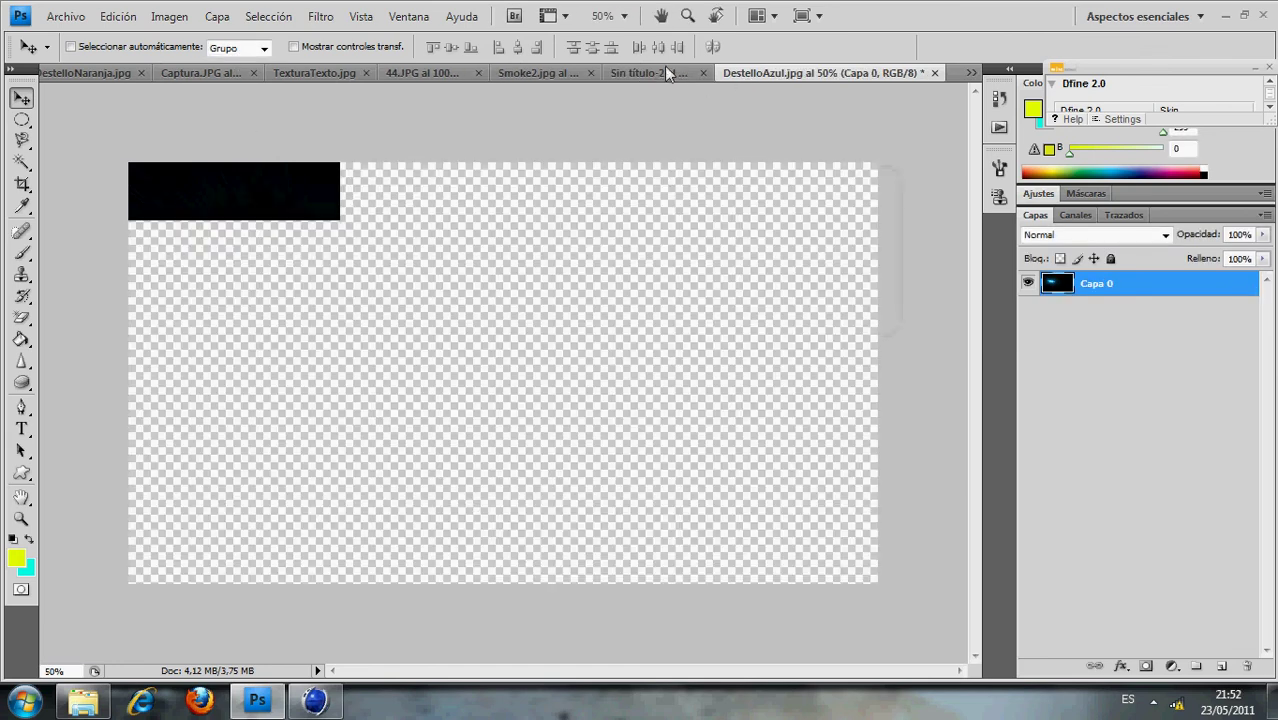
left_click(664, 72)
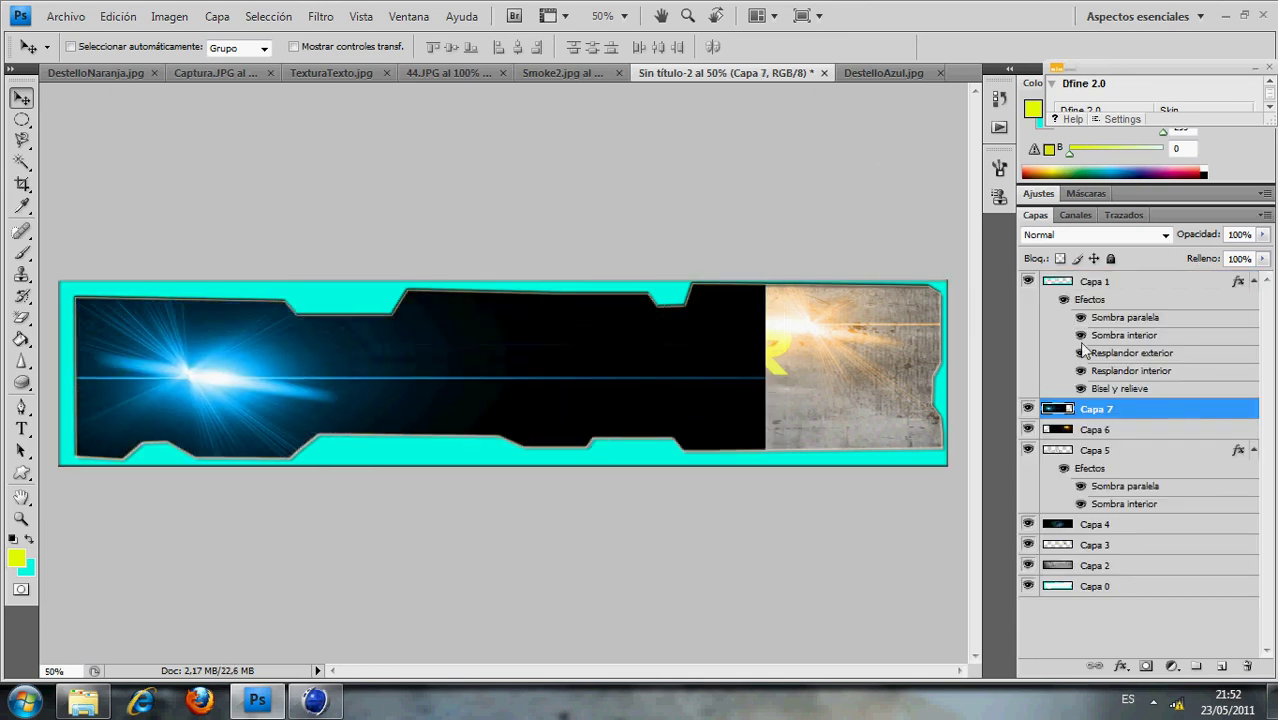
- Set Capa 7's blending to Aclarar (Lighten) and shift the blue flare slightly down-right
left_click(1164, 240)
key("Escape")
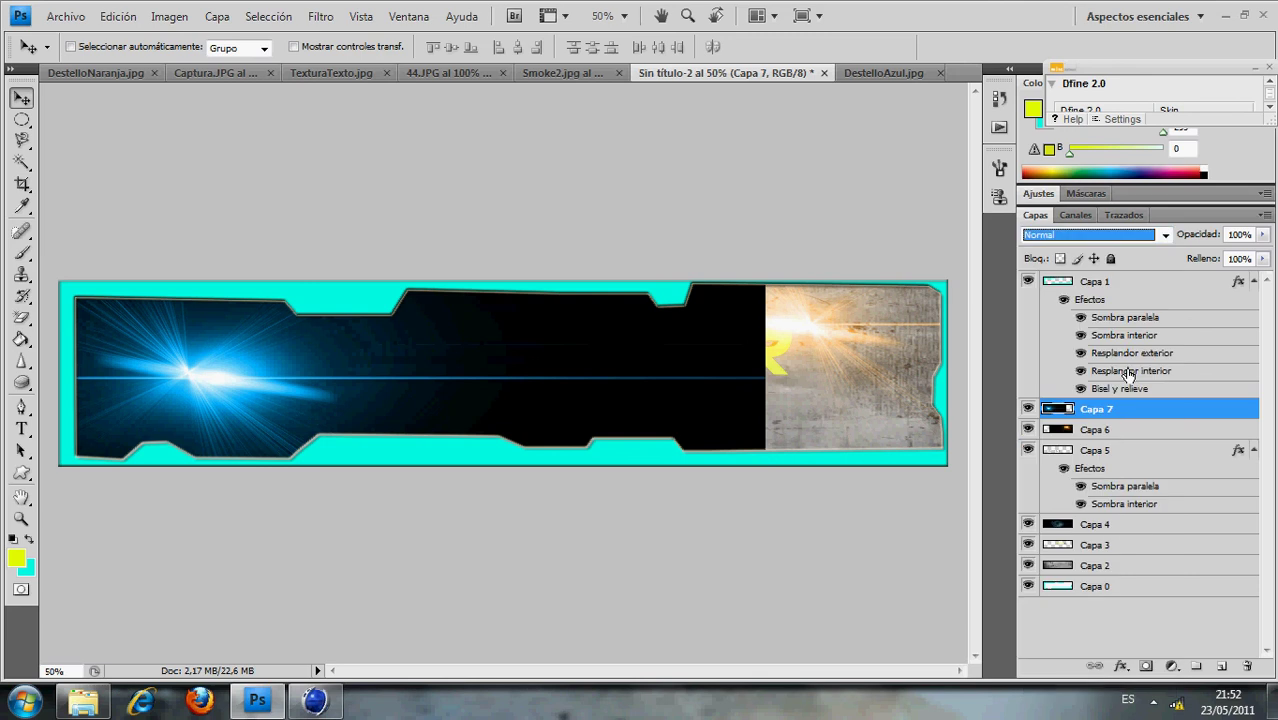
key("Down")
key("Down")
key("Down")
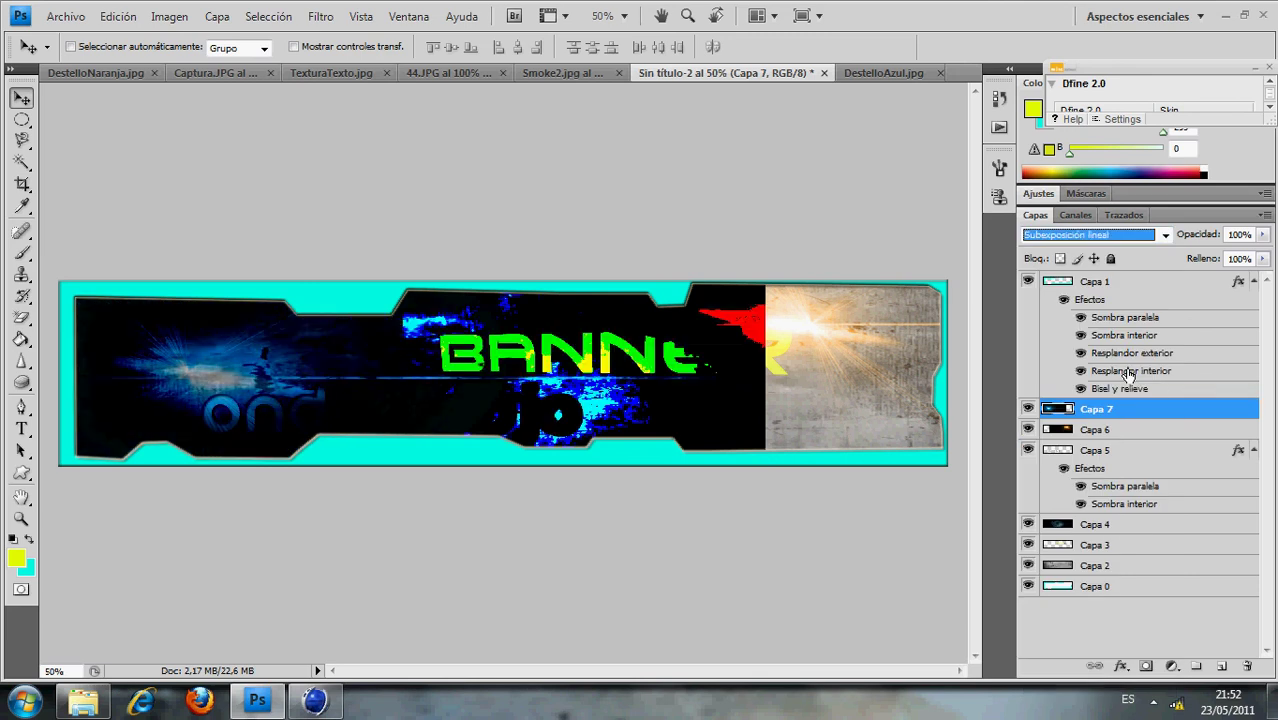
key("Down")
key("Down")
key("Down")
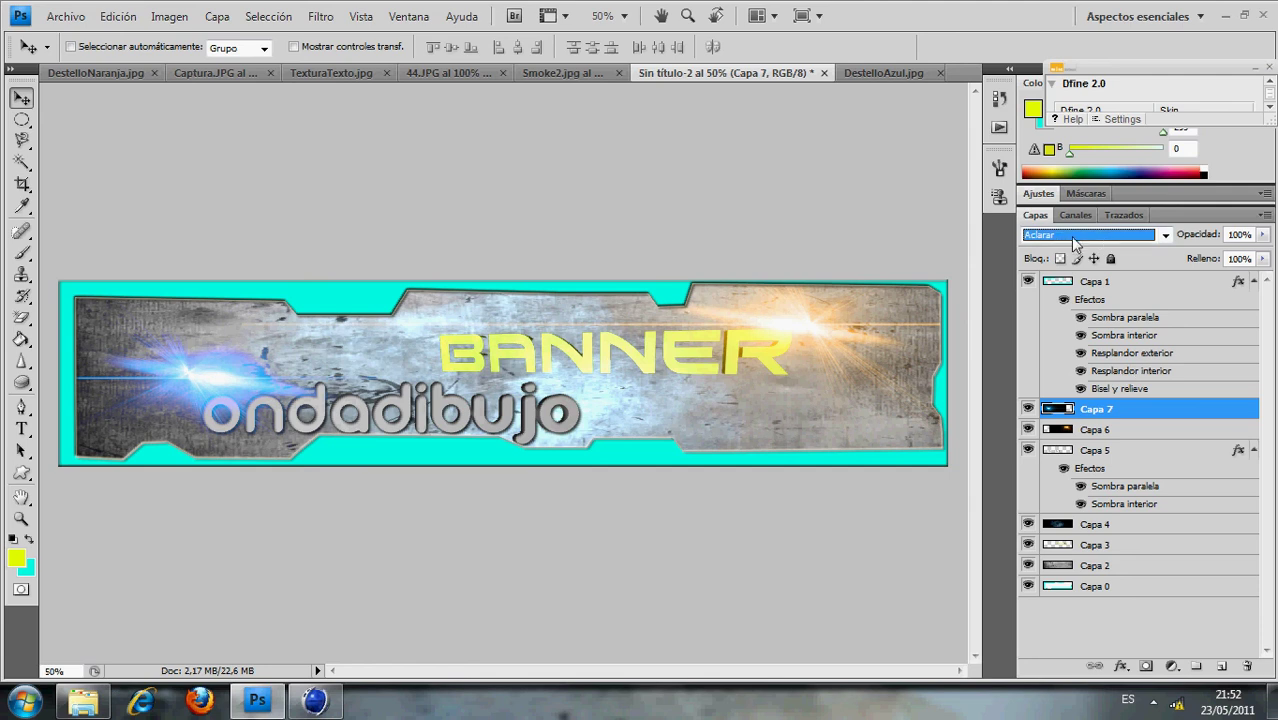
left_click_drag(220, 390, 226, 398)
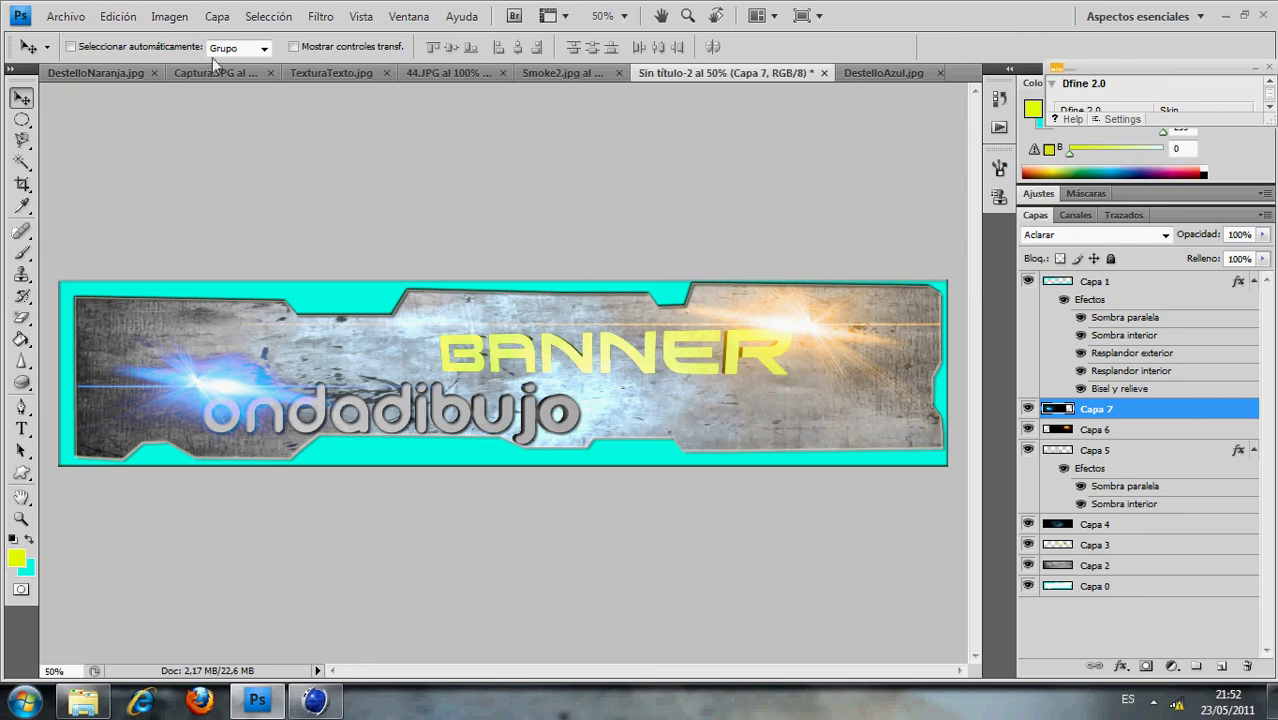
- Save the banner as JPEG Sin título-2.jpg at Calidad 12 Máxima, then rearrange system tray icons
left_click(65, 16)
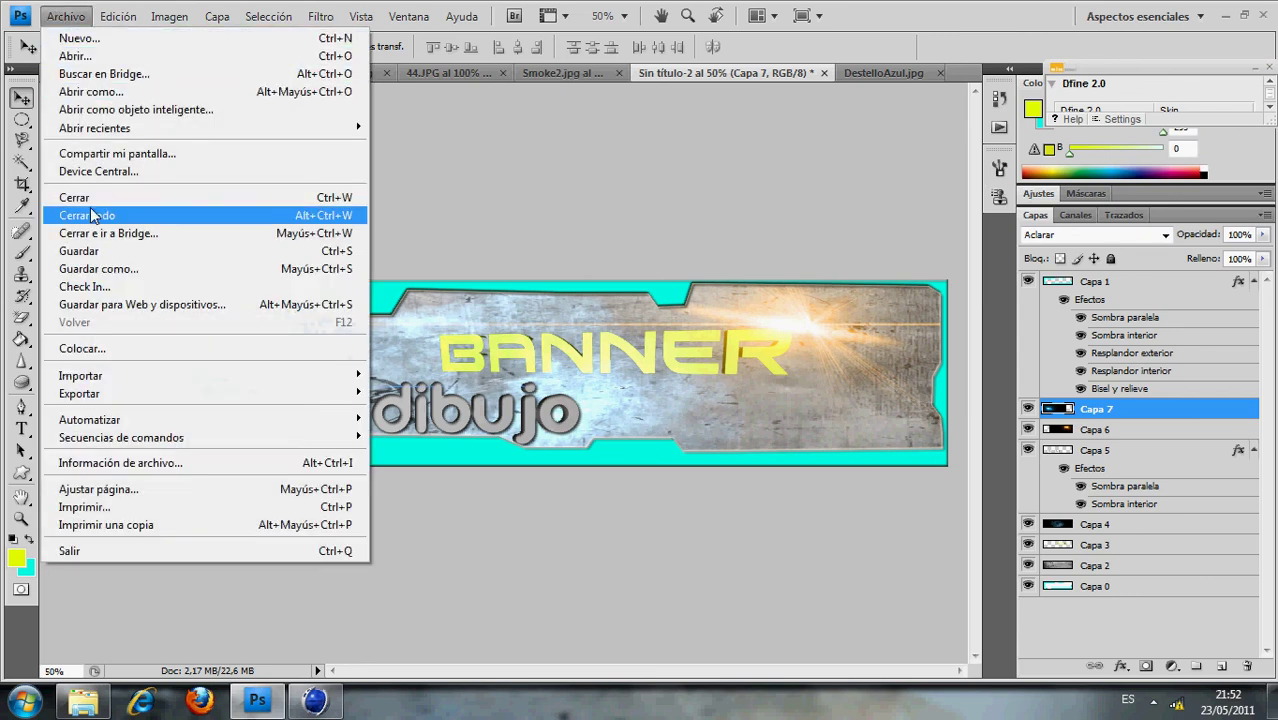
left_click(100, 270)
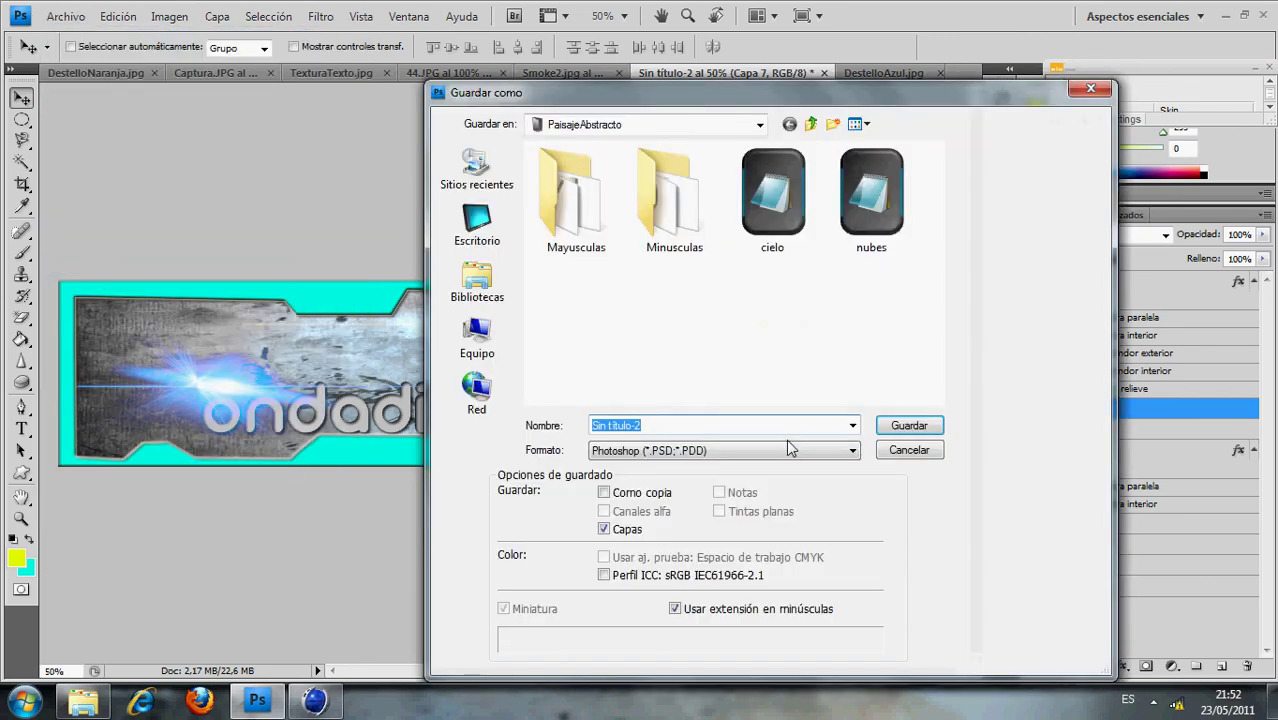
left_click(786, 447)
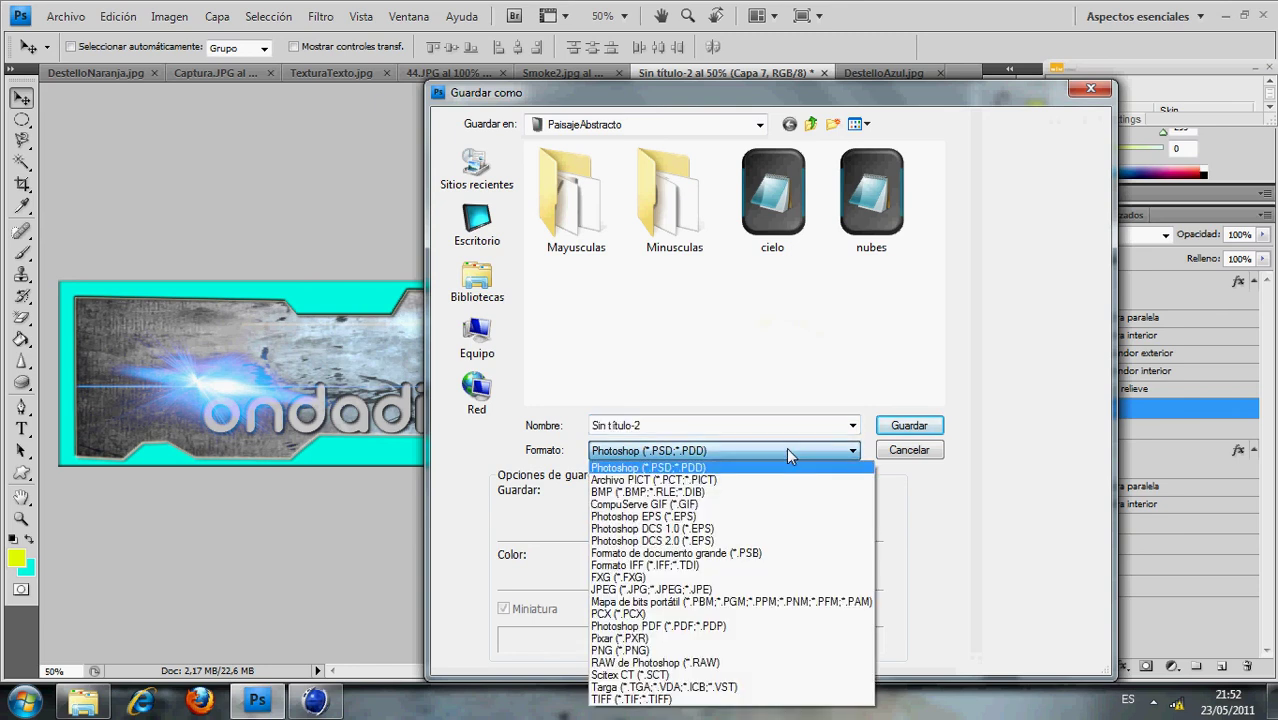
left_click(767, 590)
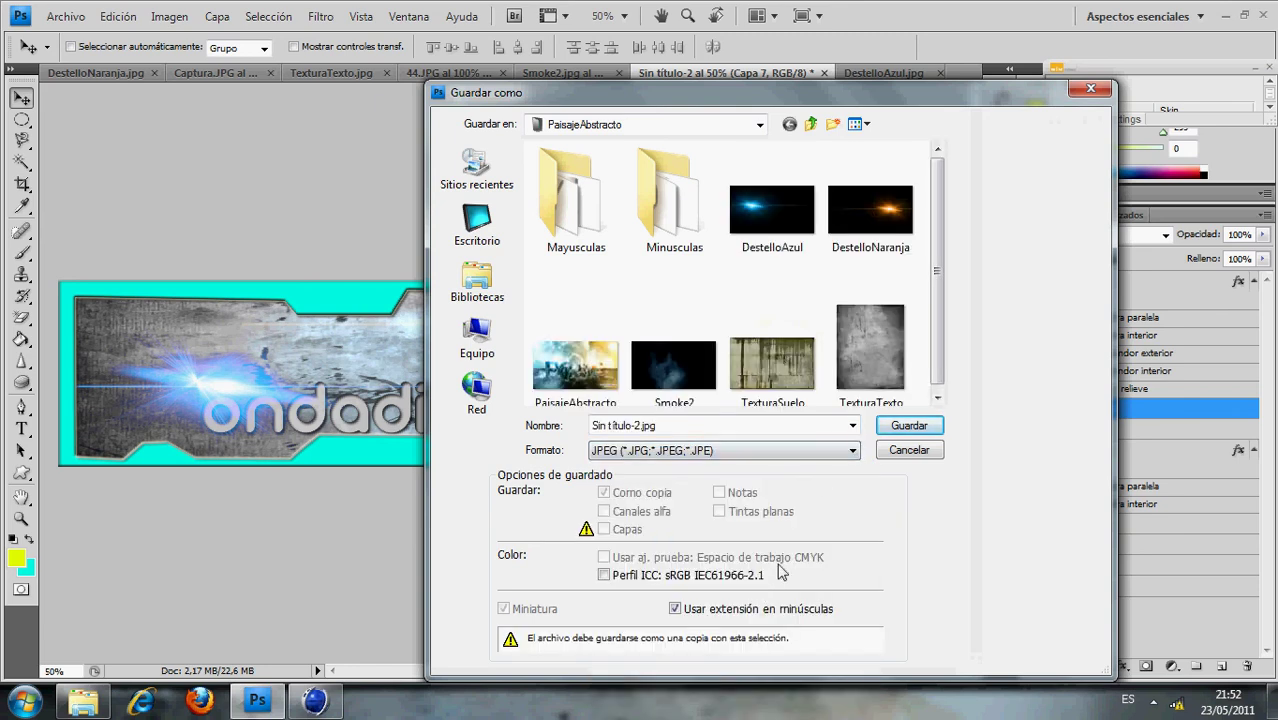
left_click(893, 427)
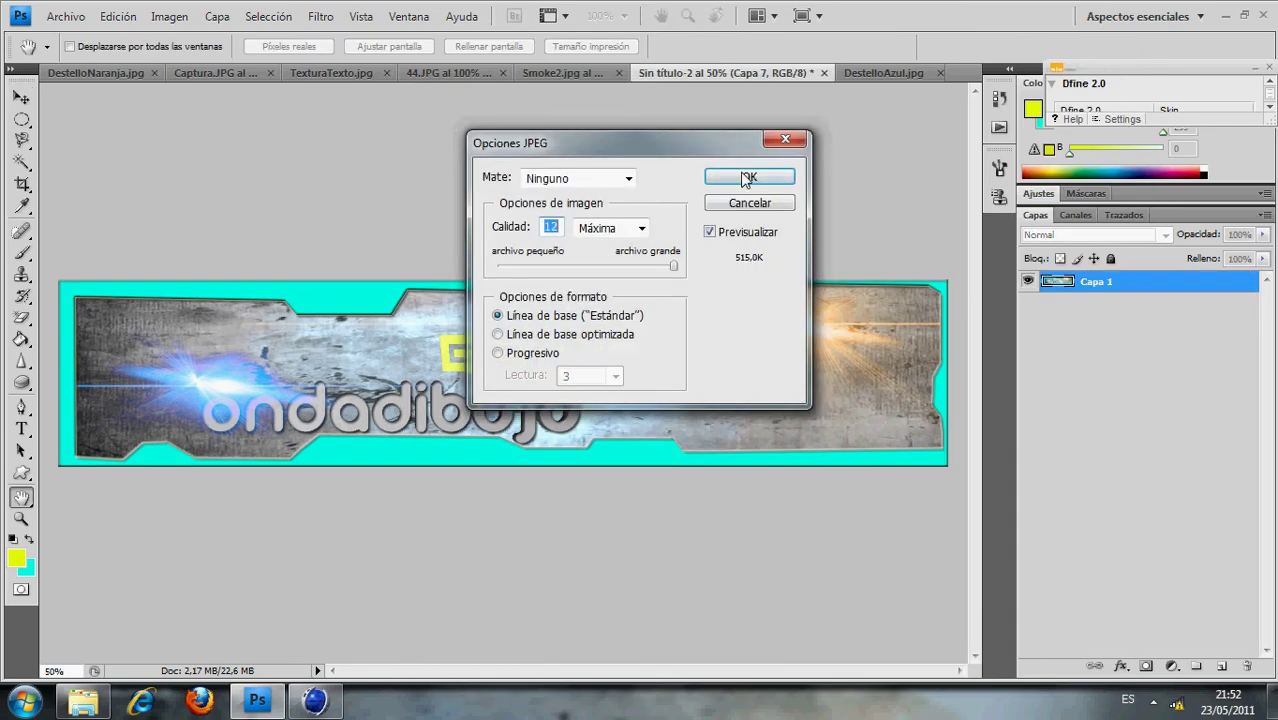
left_click(745, 178)
left_click(1155, 705)
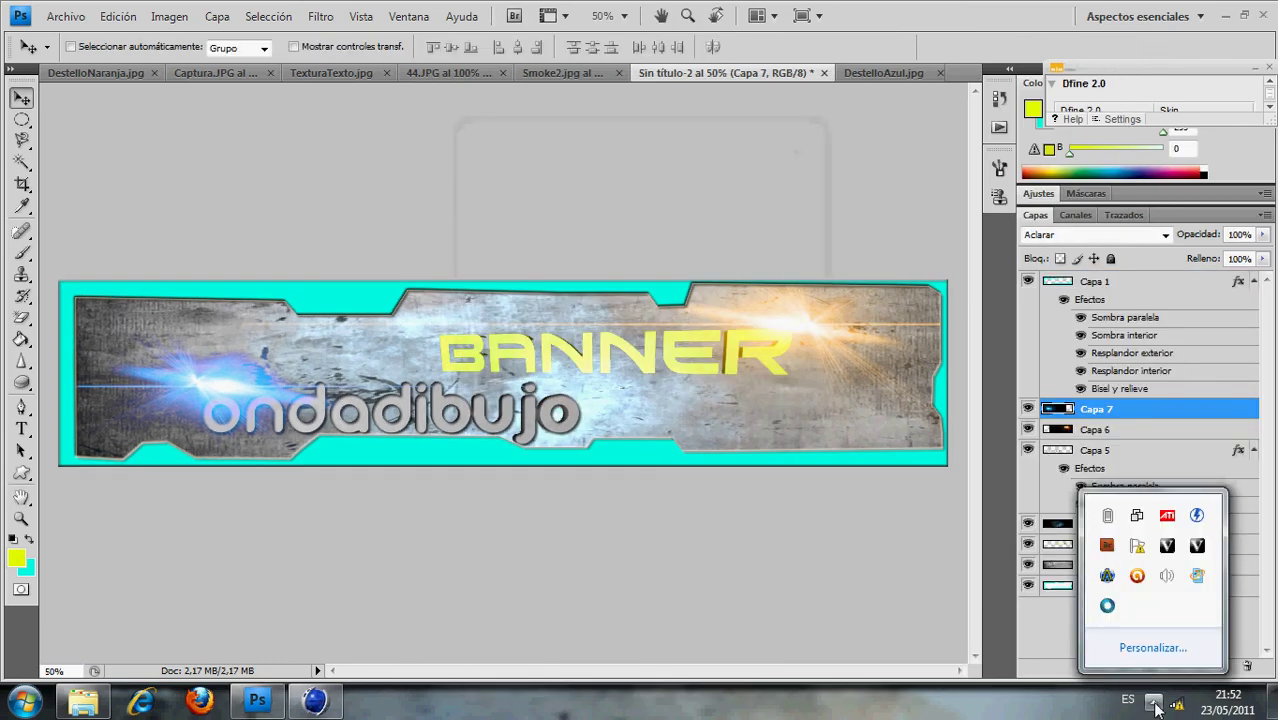
left_click_drag(1107, 605, 1148, 701)
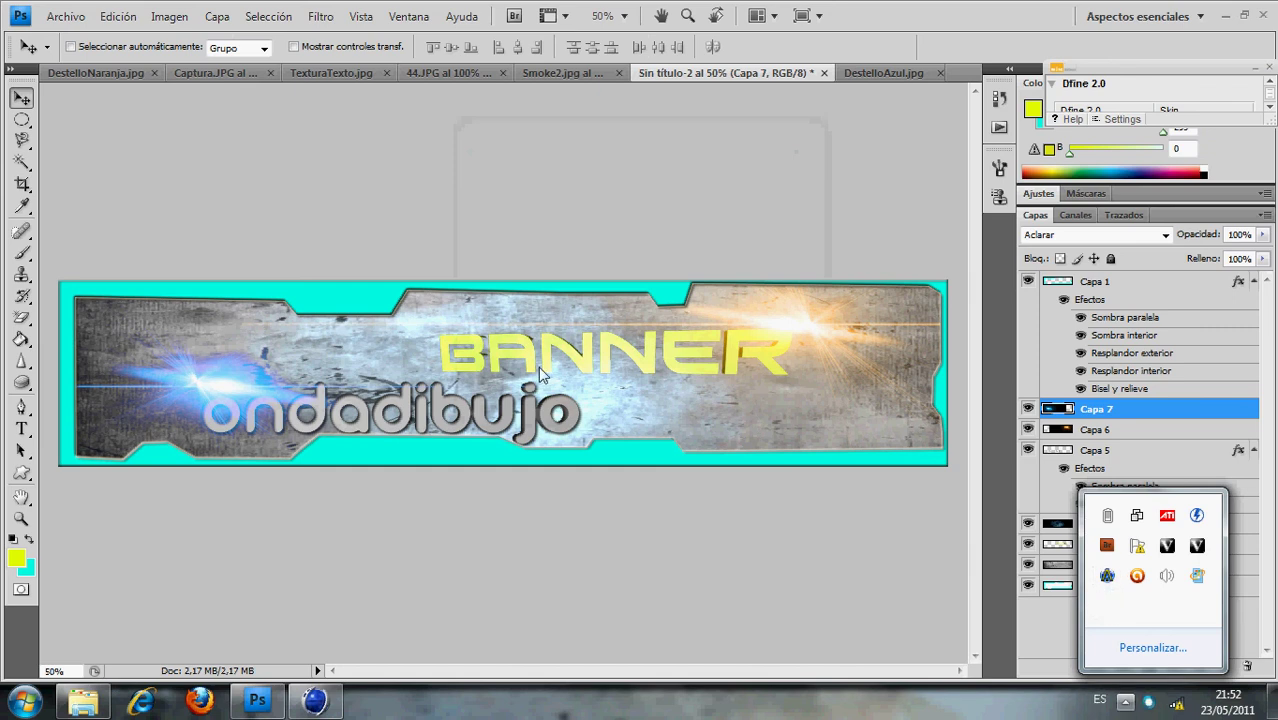